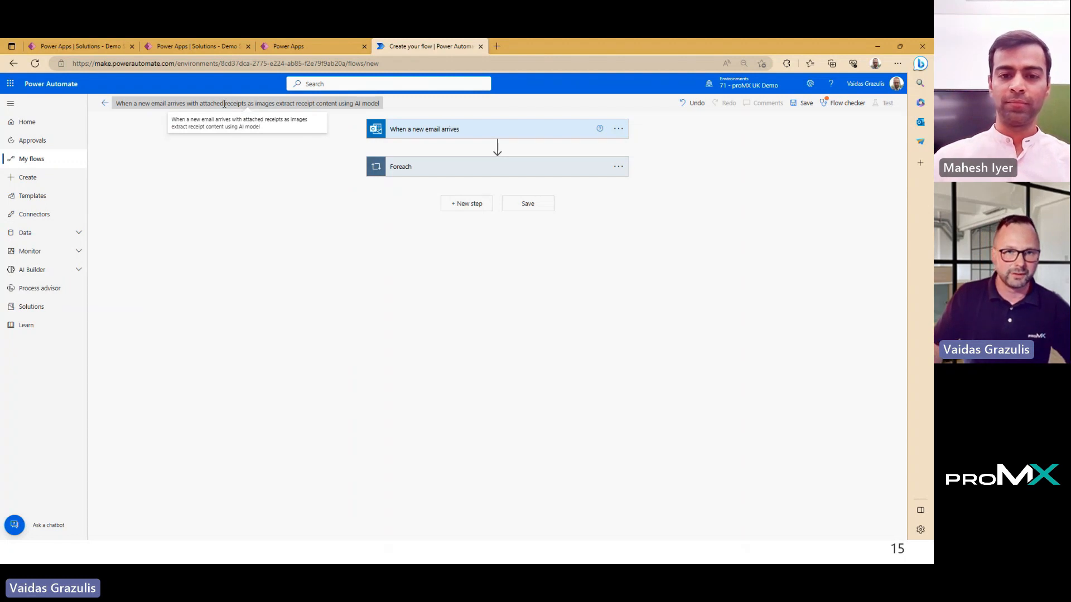
Rename the flow as "Receipt Processorr Flow".
left_click(224, 103)
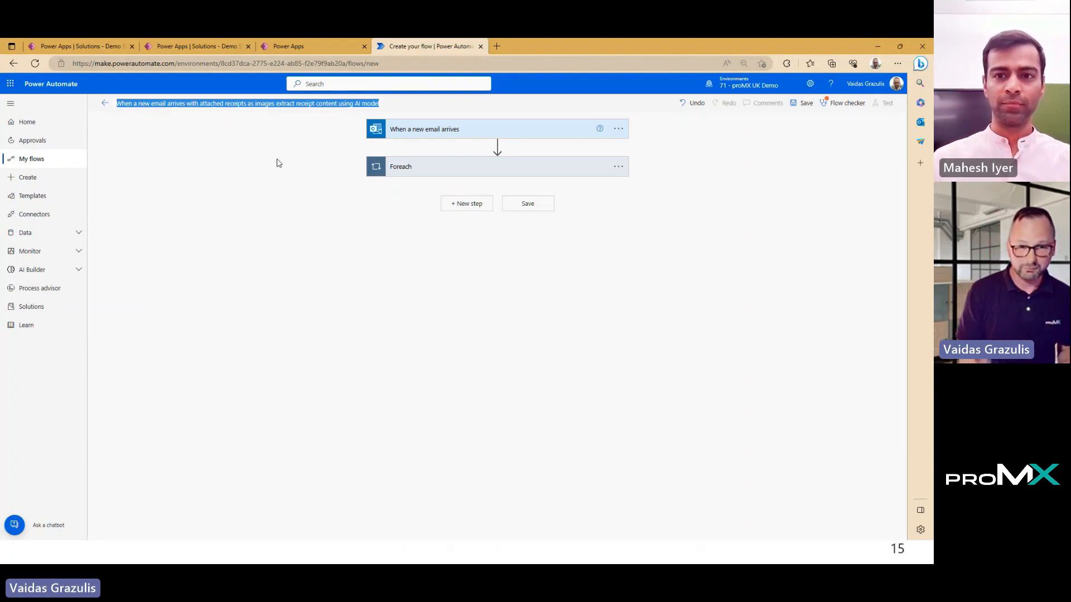
type("Receipt")
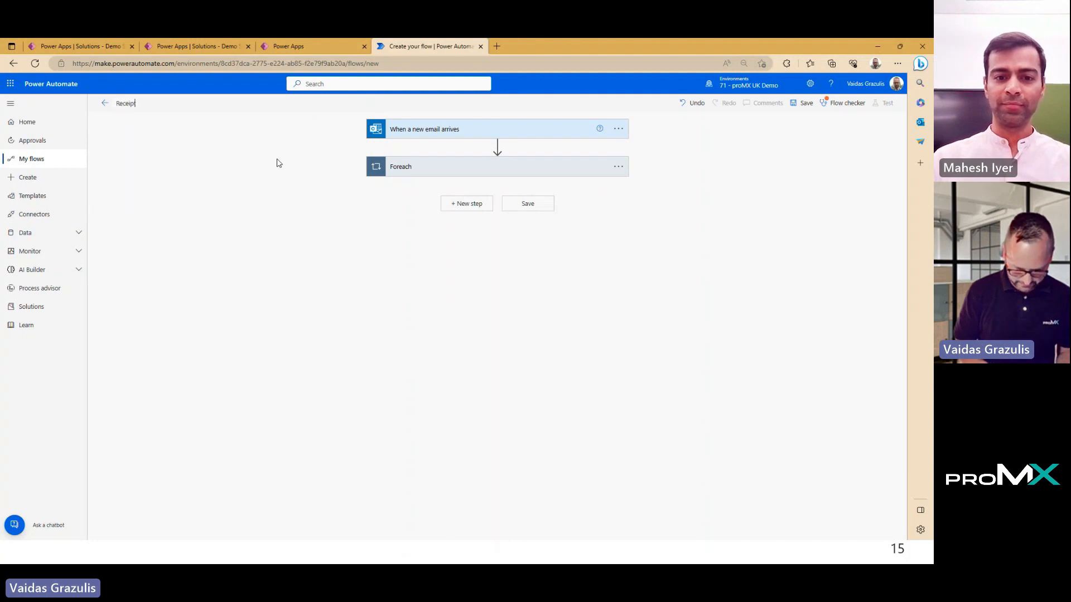
type(" Proce")
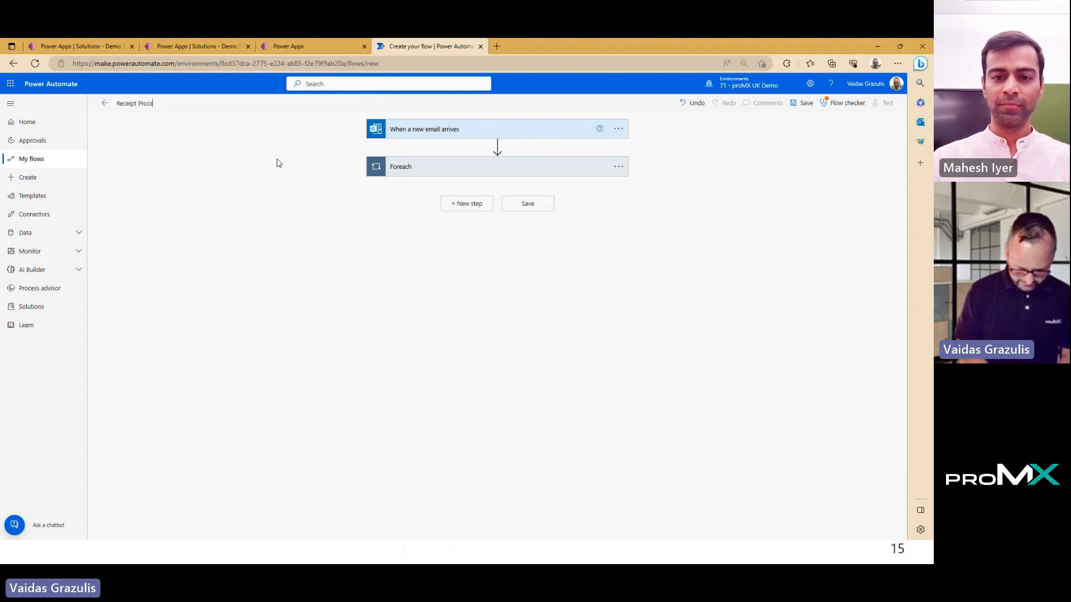
type("ssor")
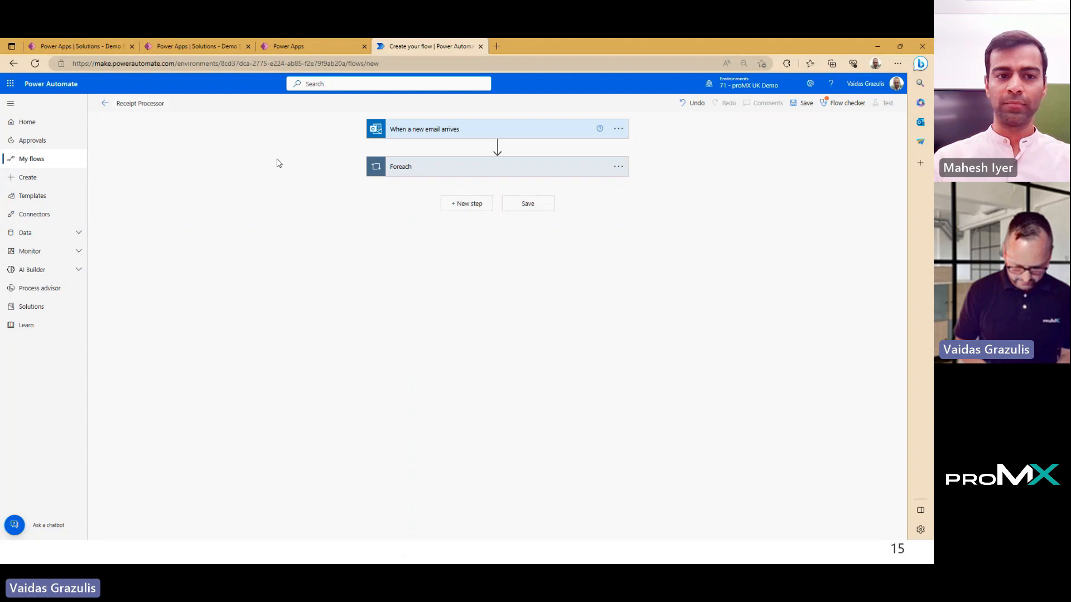
type("r Flow")
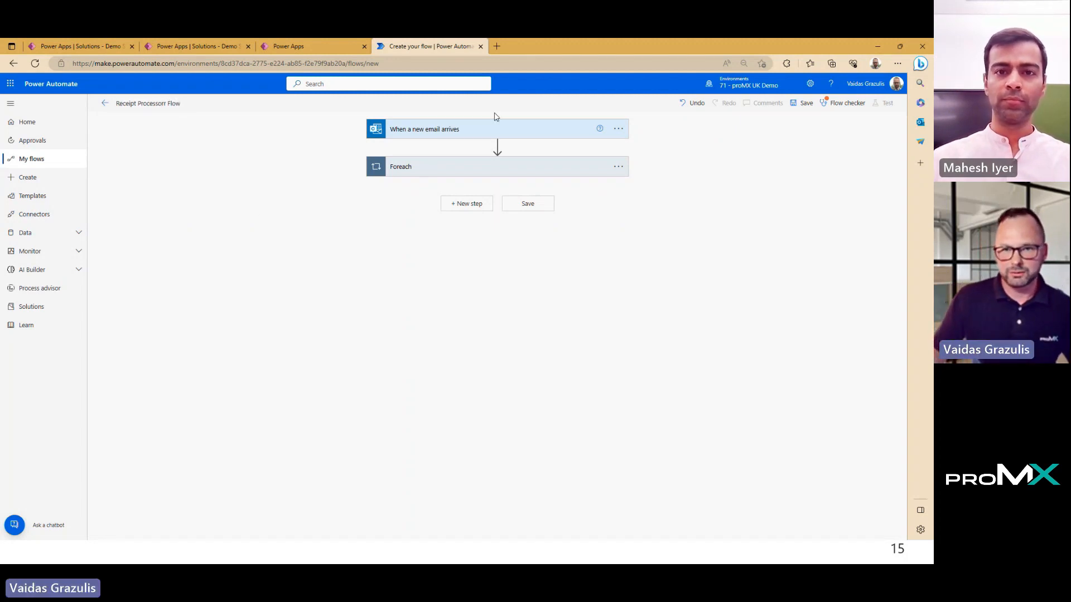
Set the subject filter of the "When a new email arrives" trigger to "Expense".
left_click(470, 131)
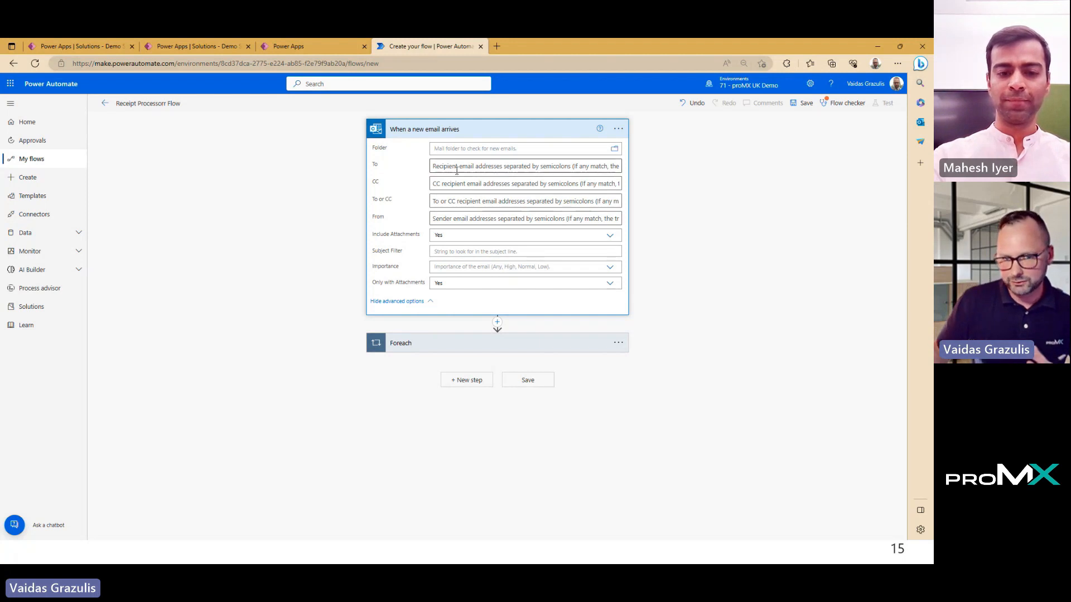
left_click(617, 129)
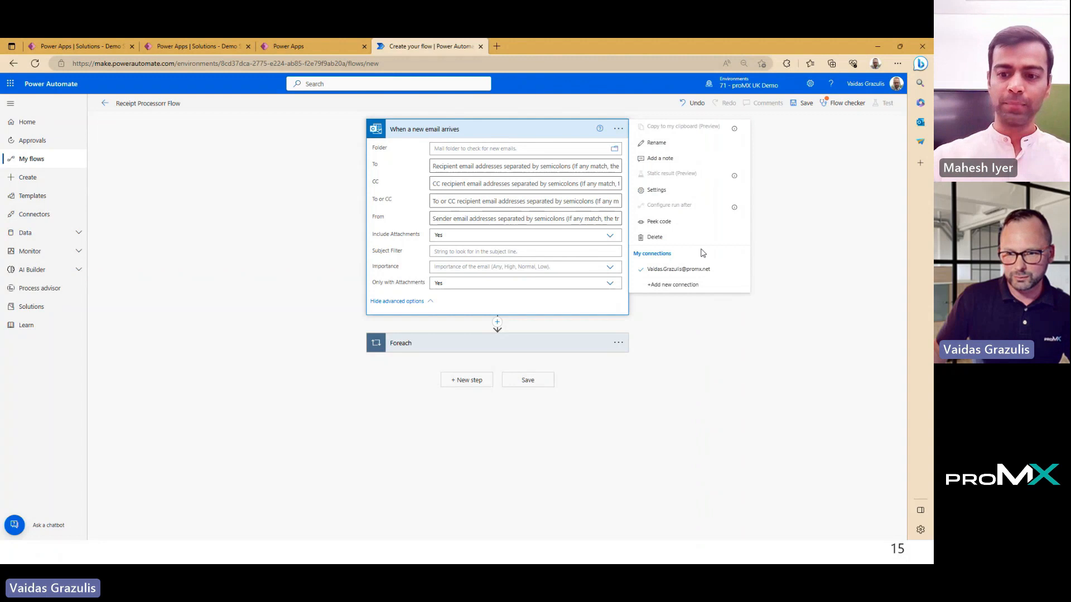
left_click(824, 255)
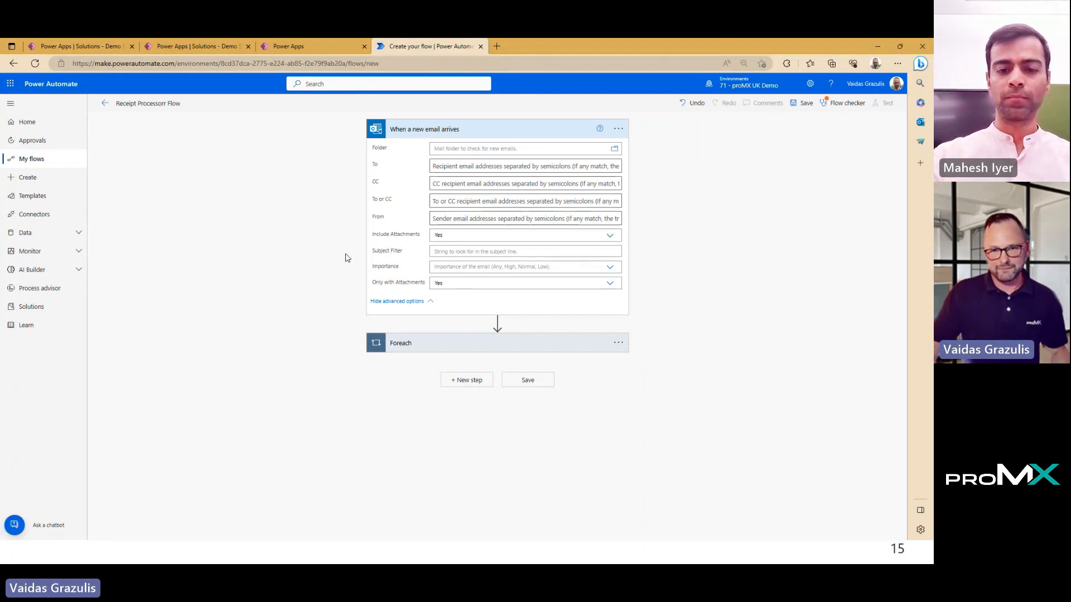
left_click(493, 254)
type("Expenses")
key("BackSpace")
left_click(755, 288)
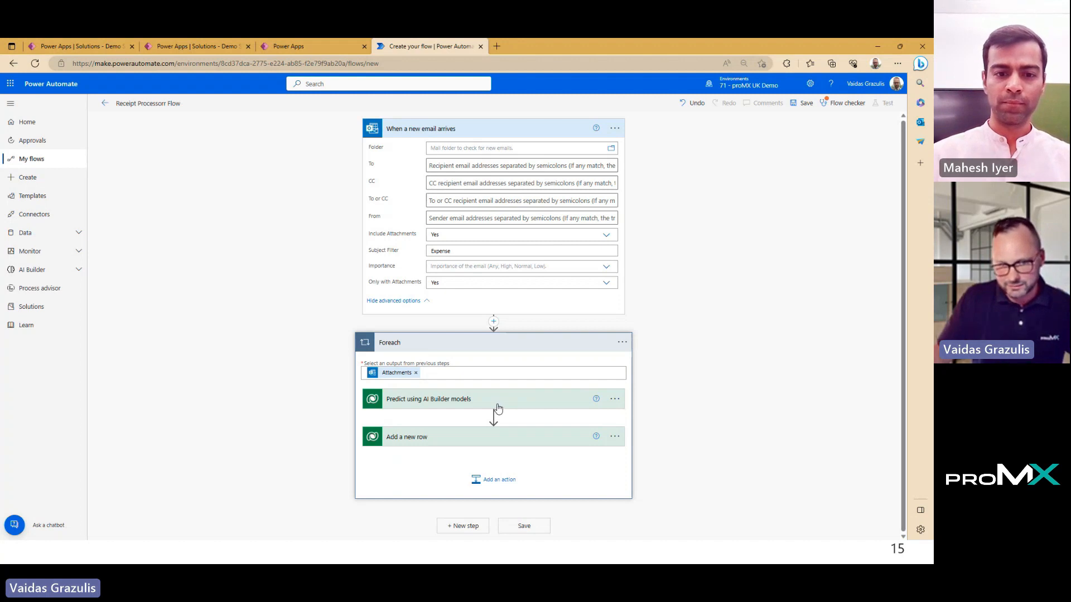
Choose Receipt Scanning Model as the model for the AI Builder prediction action inside the Foreach loop.
left_click(471, 400)
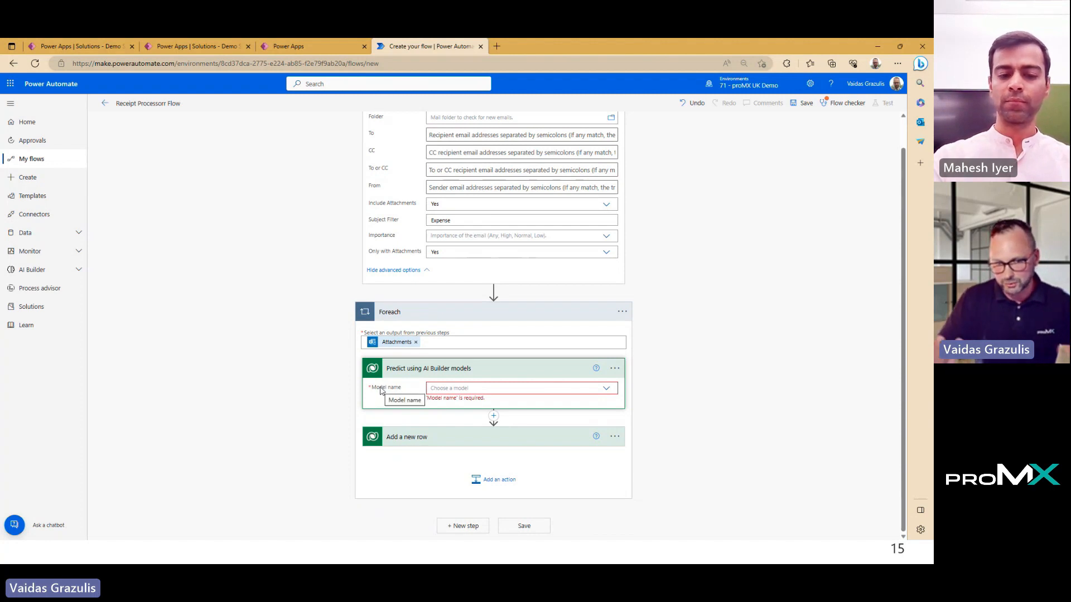
left_click(606, 390)
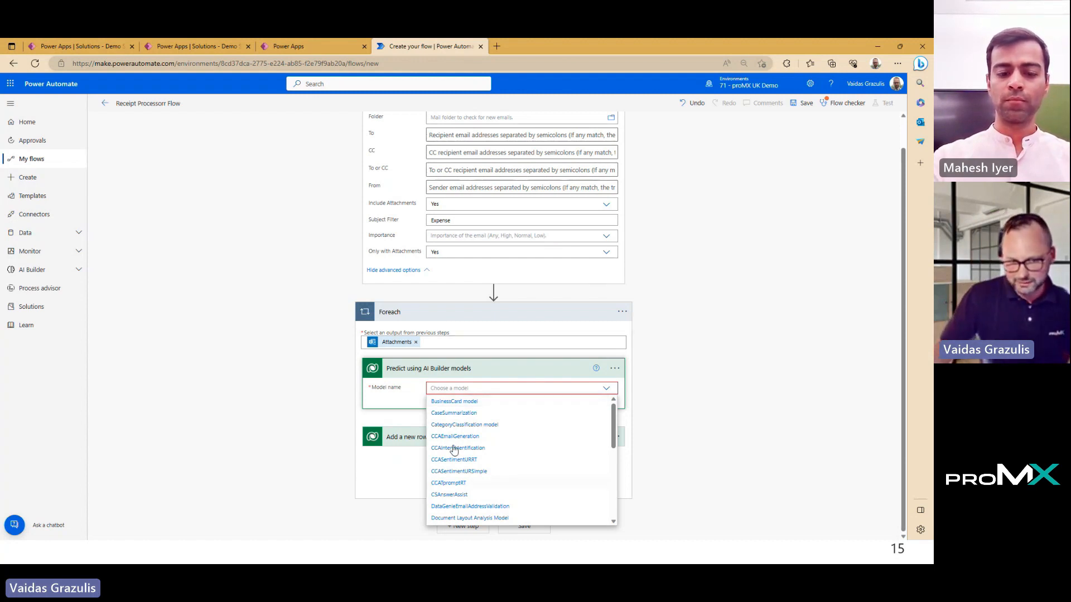
scroll(544, 436, "down", 1)
scroll(544, 437, "down", 4)
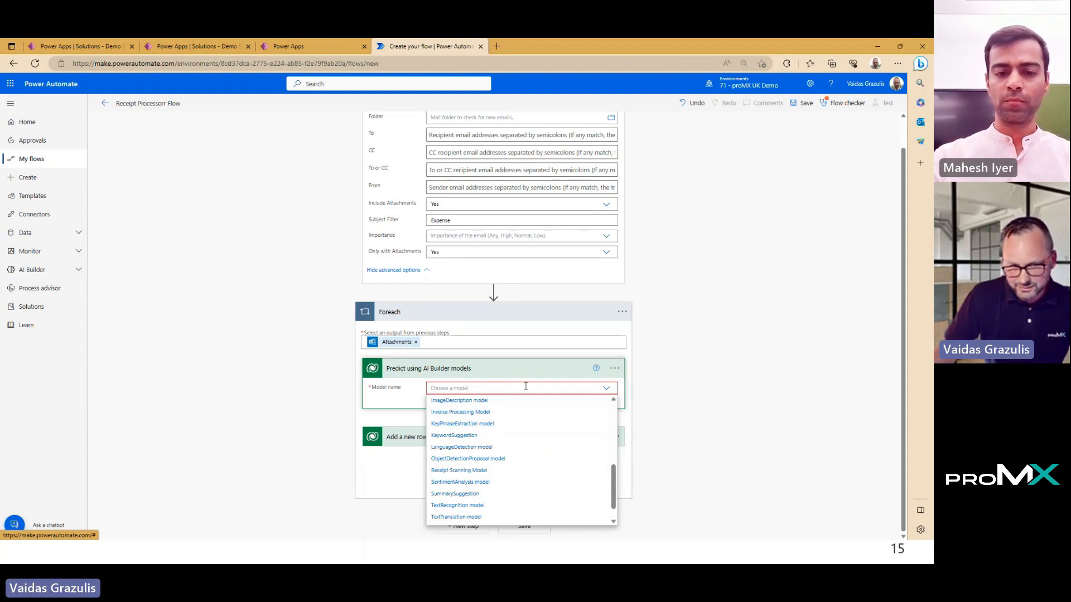
left_click(482, 470)
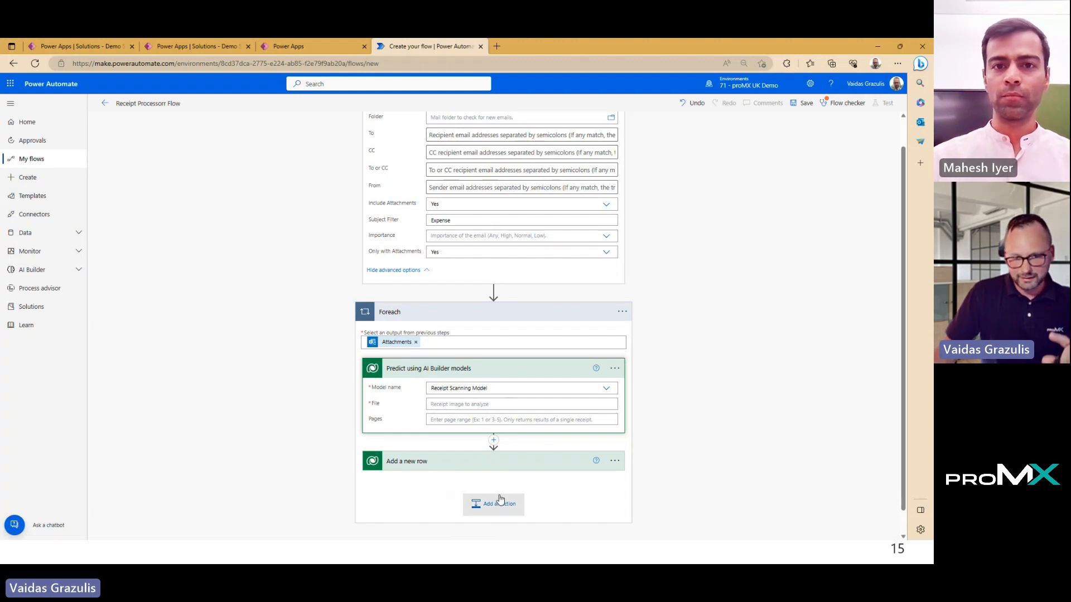
Supply the email trigger's Attachments Content as the file for the prediction action to analyze.
left_click(511, 404)
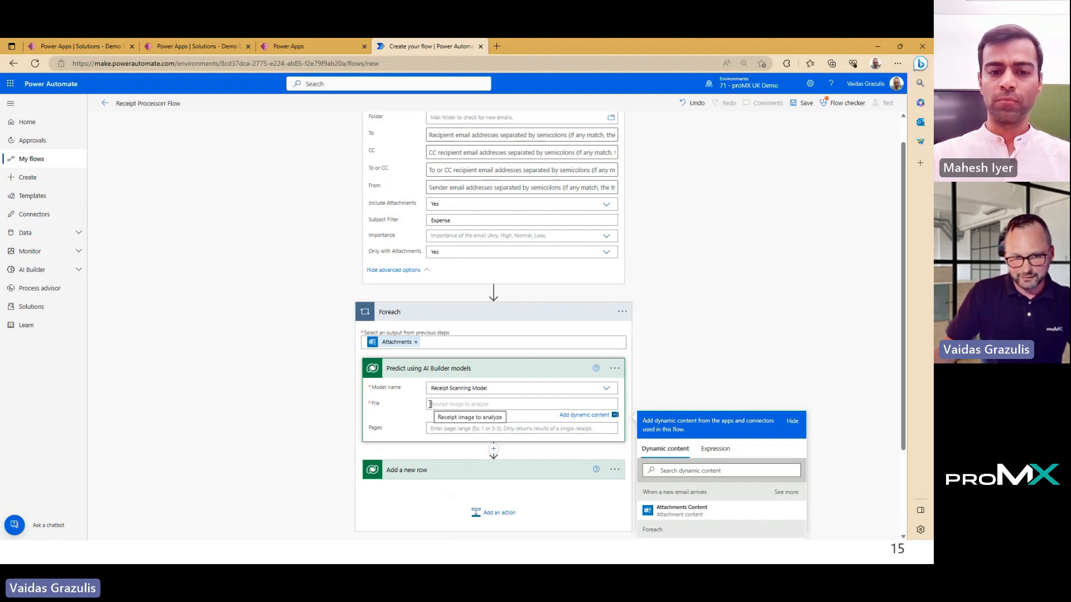
scroll(770, 304, "down", 1)
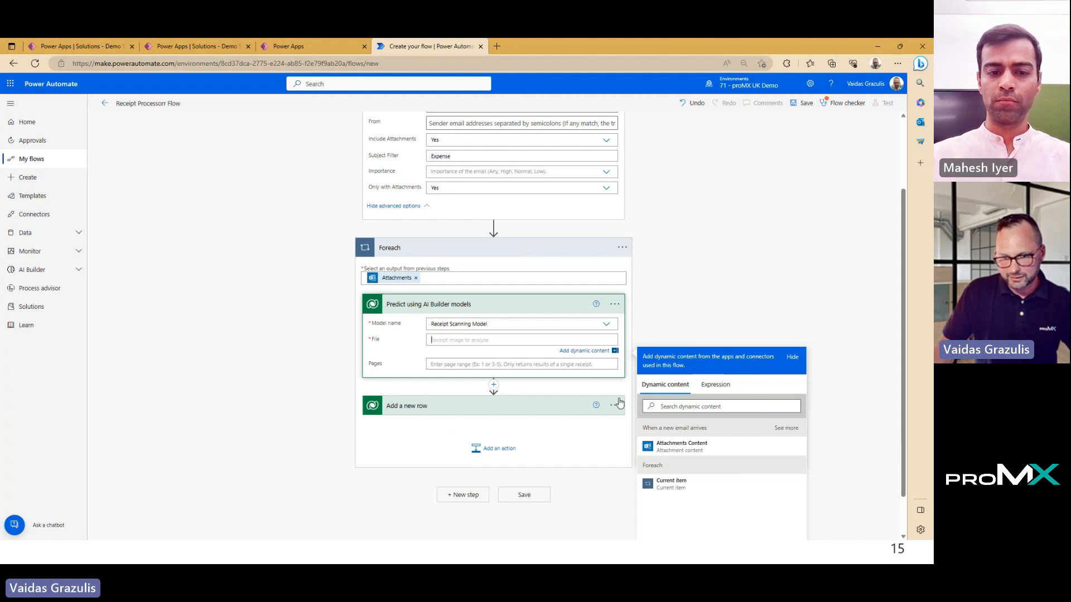
left_click(689, 449)
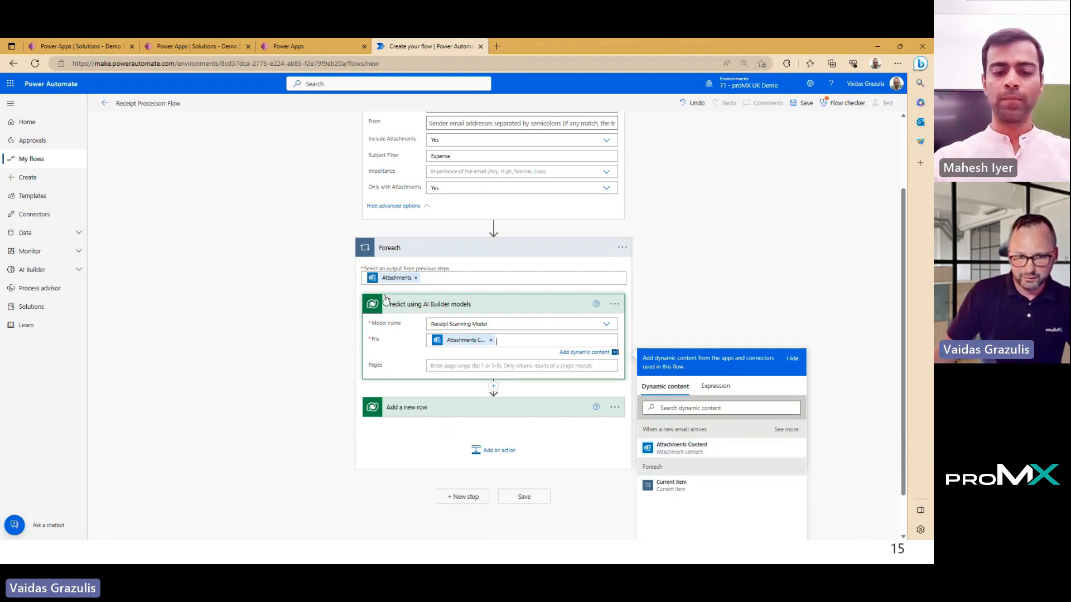
left_click(410, 357)
Rename the "Predict using AI Builder models" action as "Scan Receipt".
left_click(615, 342)
left_click(653, 356)
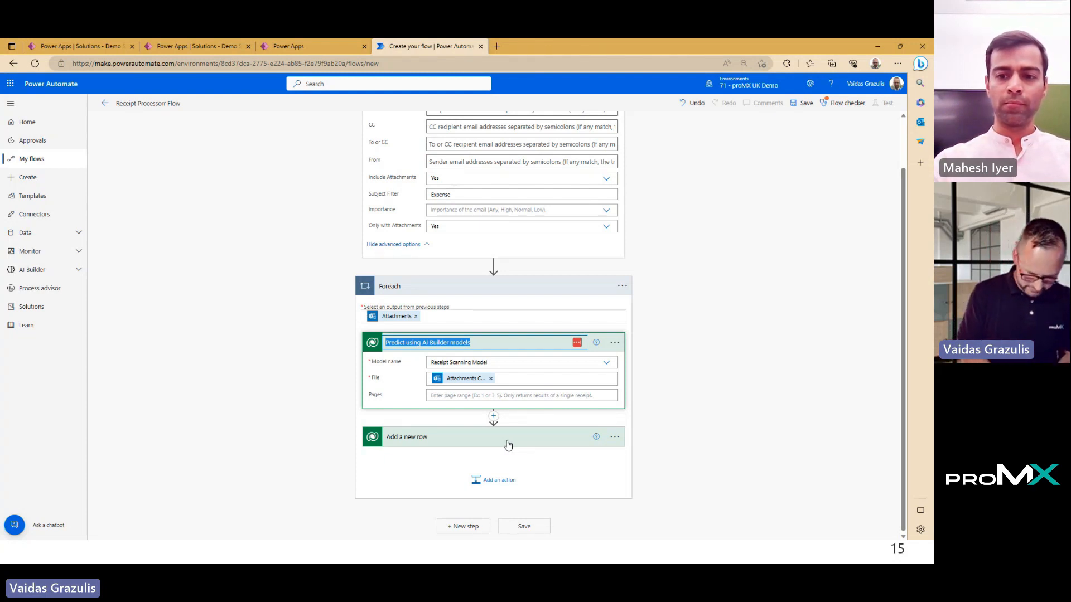
type("Scan Receipt")
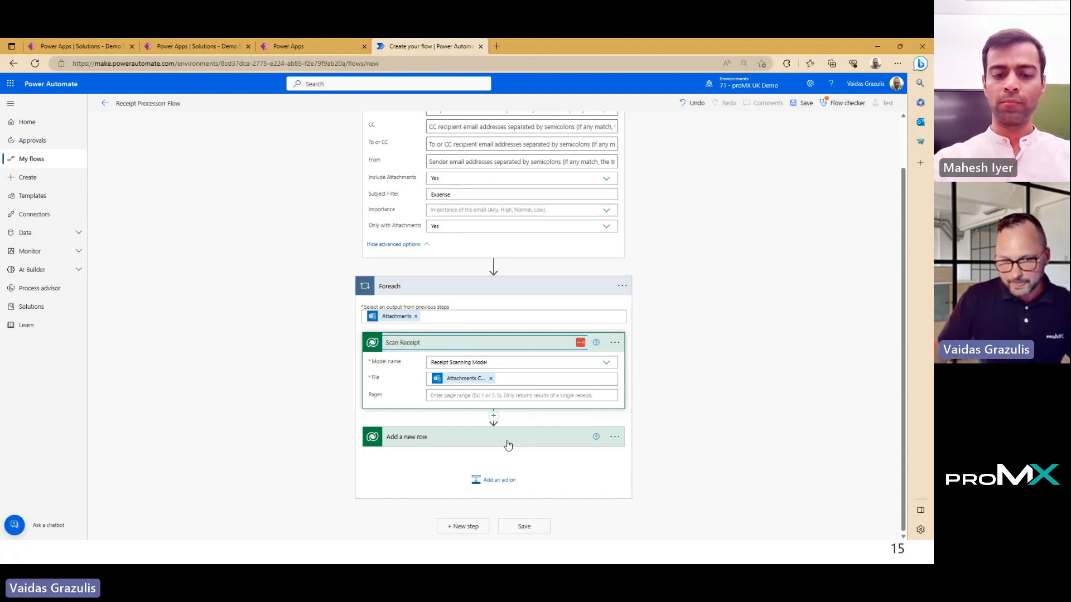
left_click(692, 363)
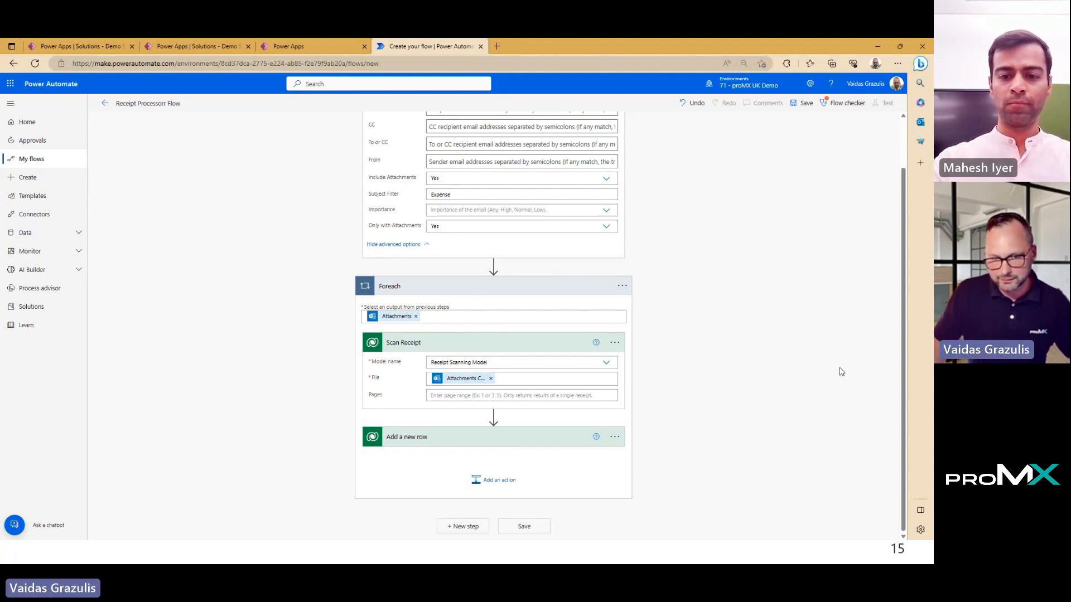
Choose Receipt Items as the target table of the "Add a new row" action.
mouse_move(492, 422)
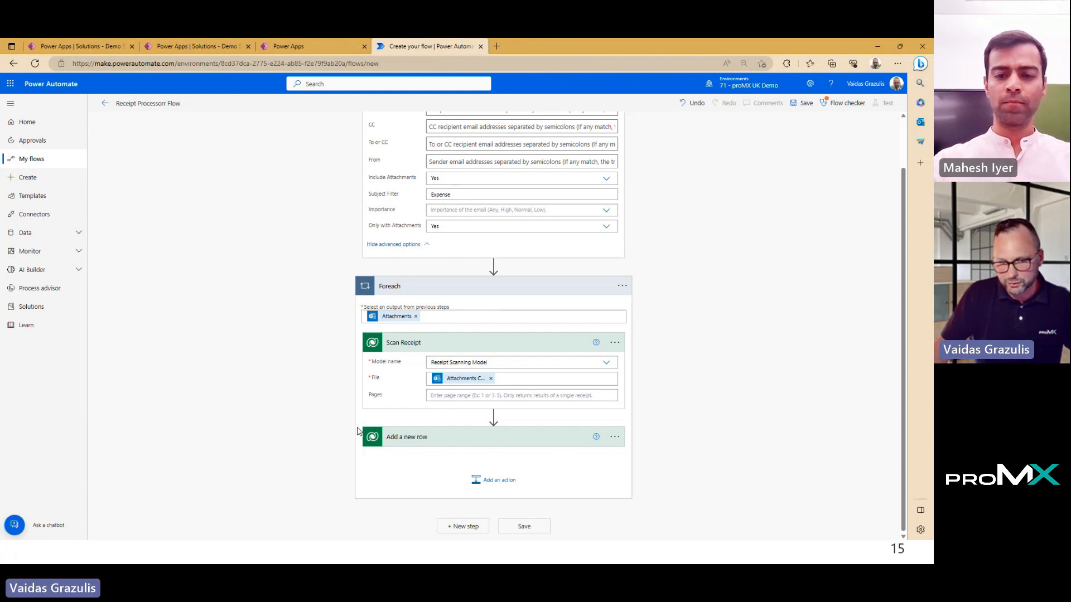
key("XF86AudioRaiseVolume")
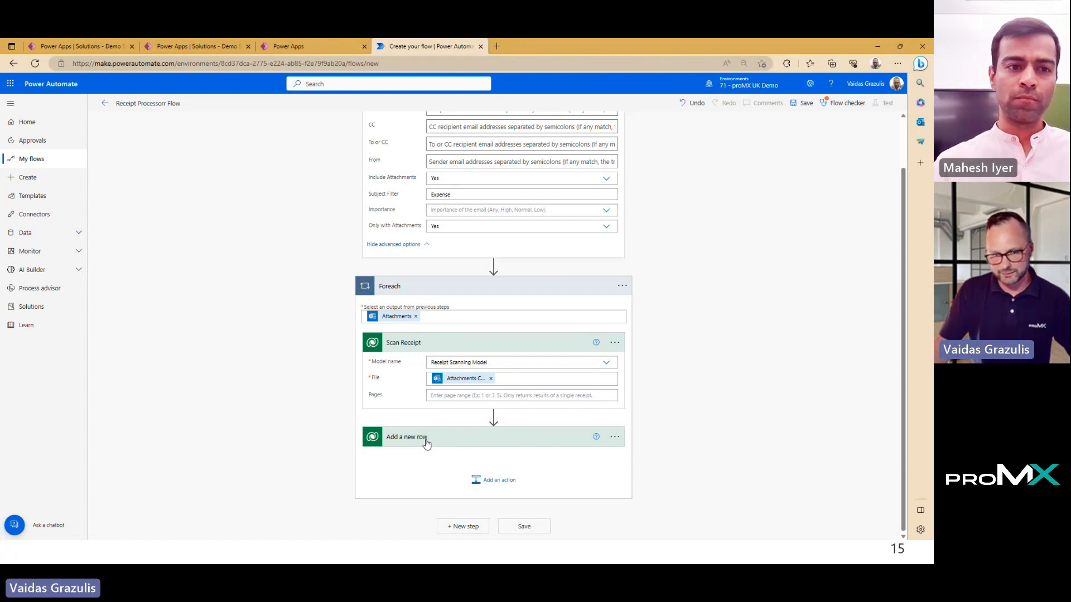
left_click(478, 434)
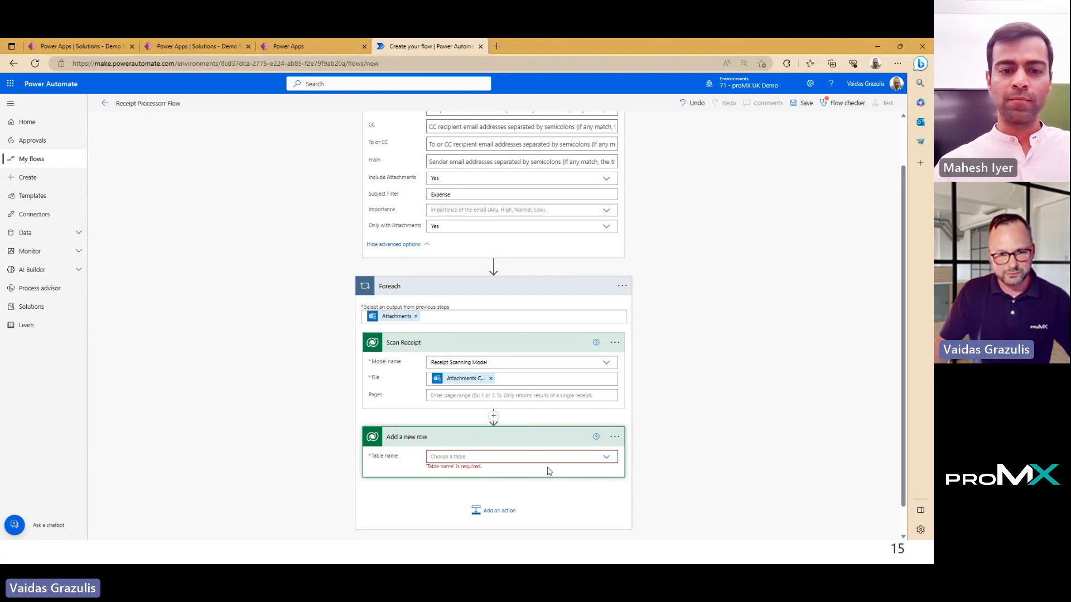
left_click(472, 459)
type("Receip")
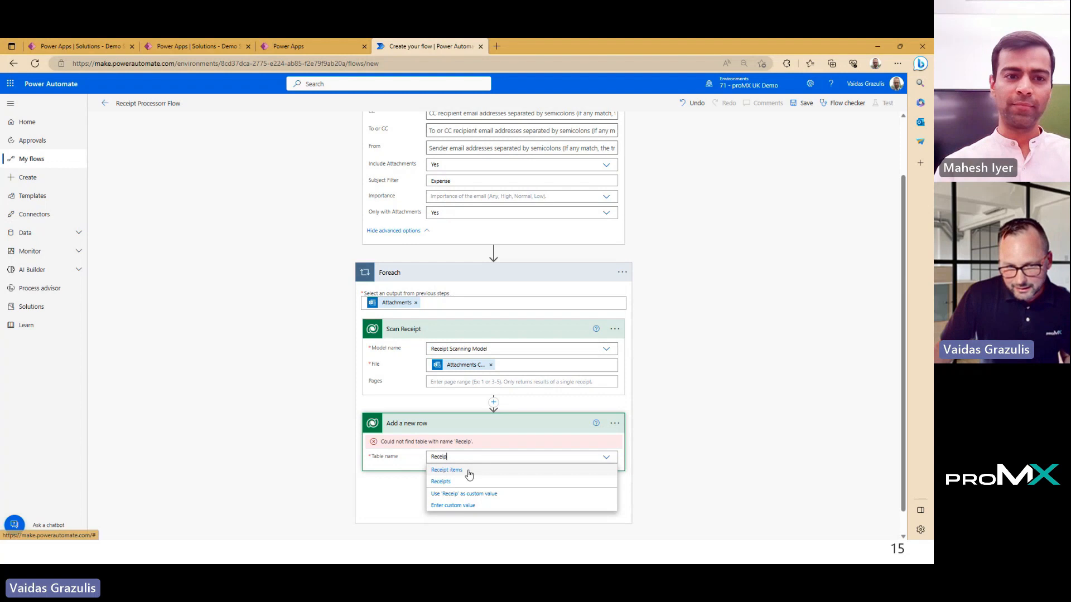
left_click(457, 469)
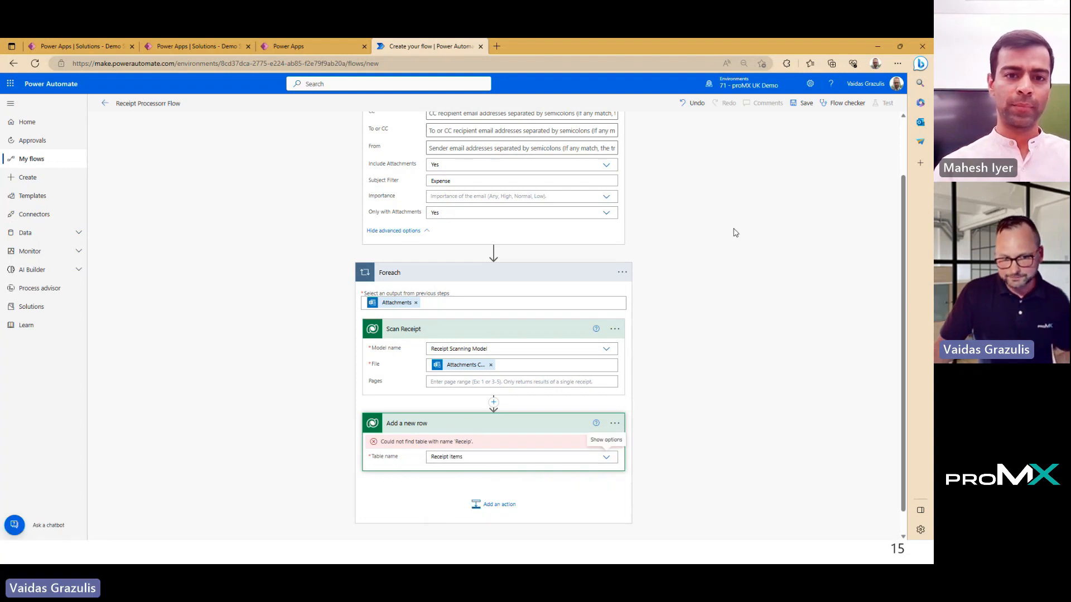
scroll(686, 267, "down", 1)
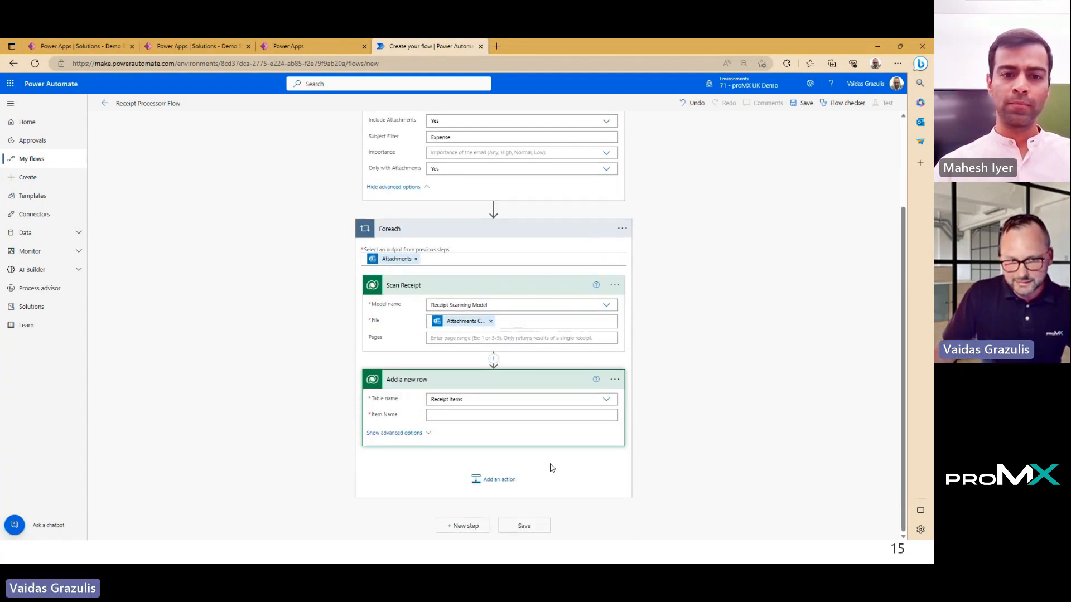
Reveal the new row's advanced fields and map Item Name to the scanned receipt's Purchased item name.
left_click(393, 434)
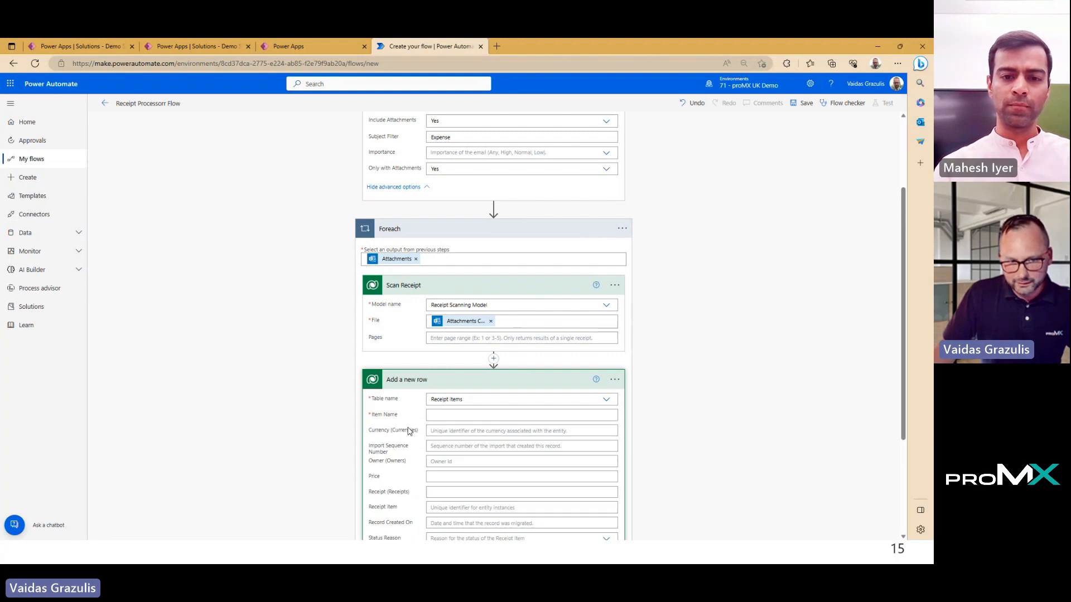
scroll(406, 385, "down", 3)
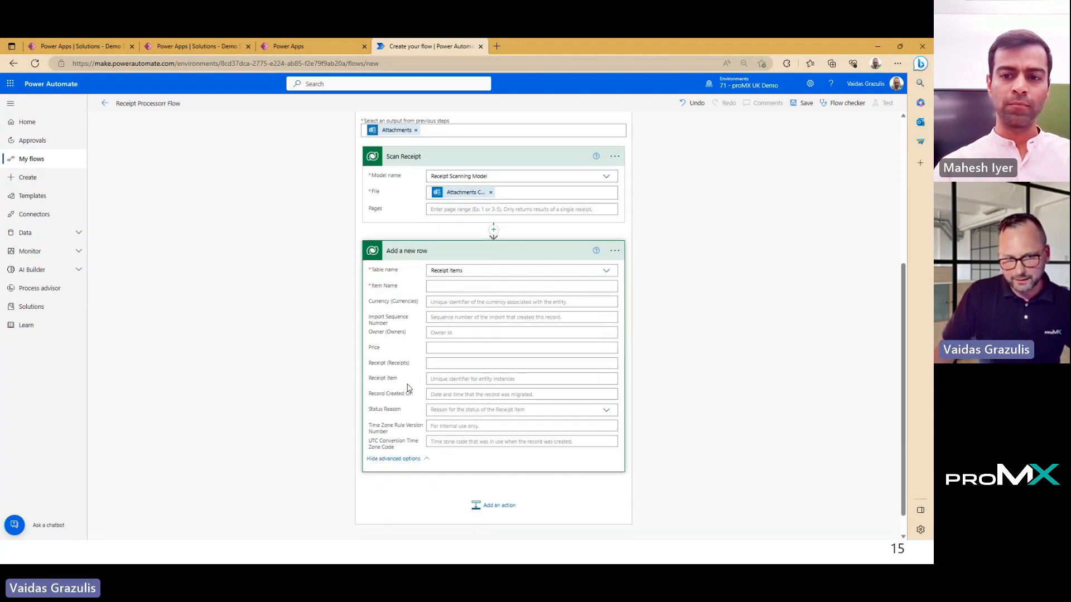
scroll(406, 387, "up", 2)
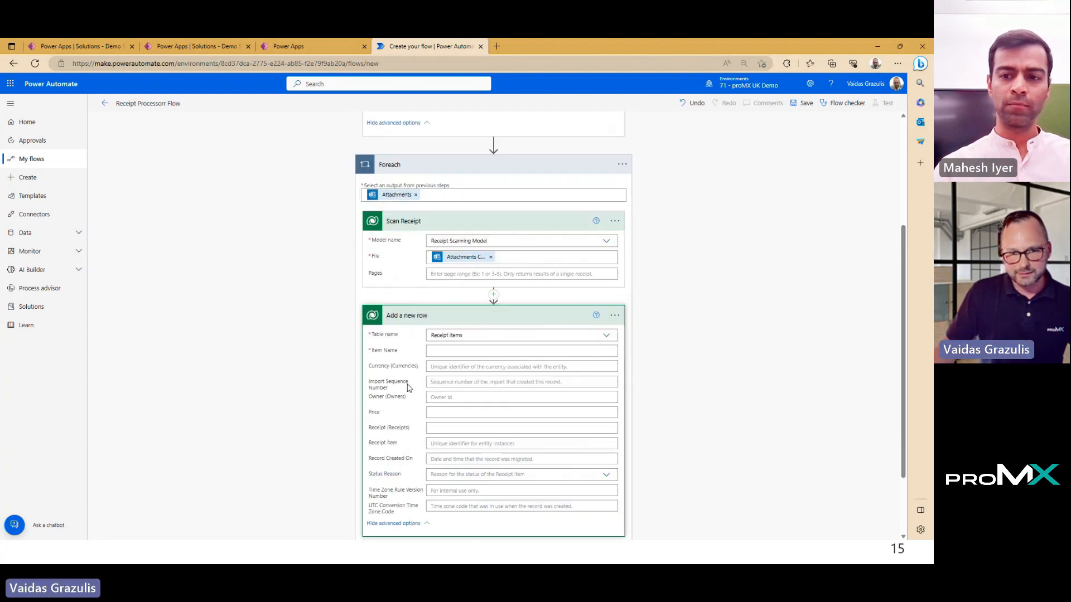
left_click(462, 349)
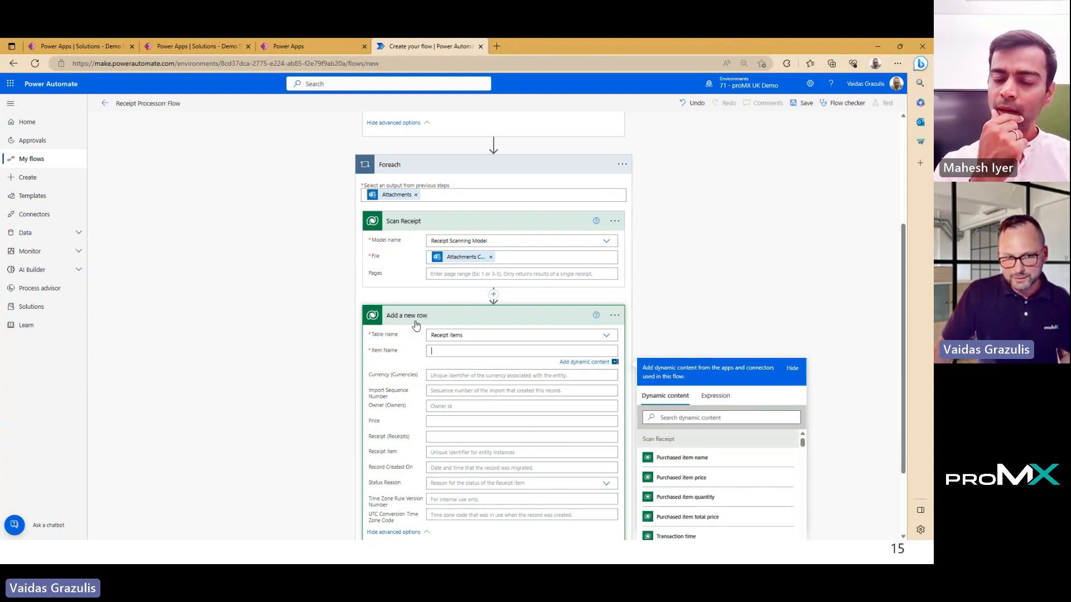
scroll(865, 442, "down", 2)
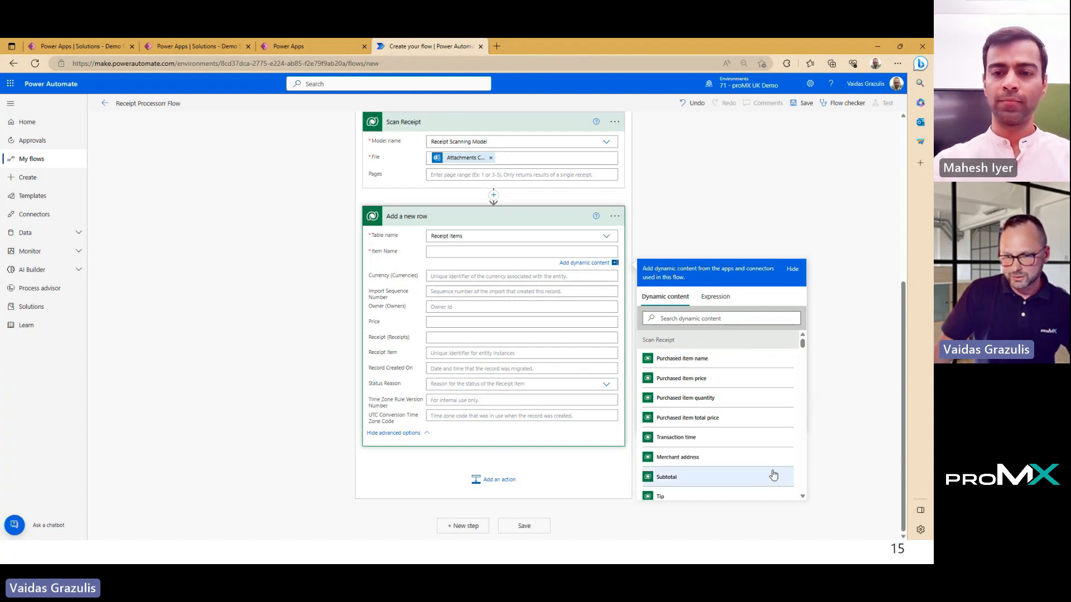
left_click(690, 360)
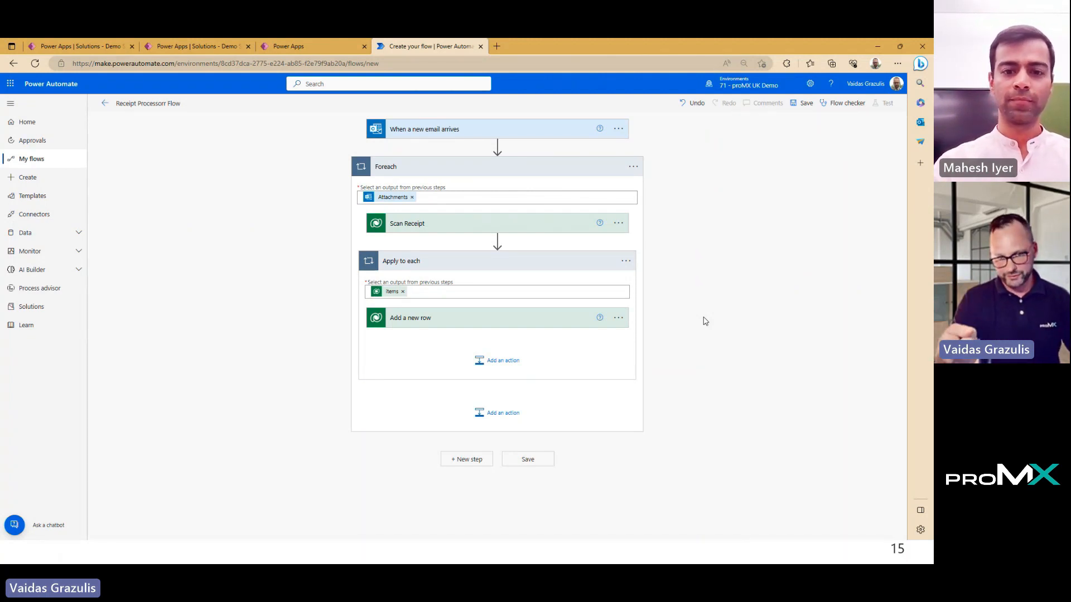
Save the flow and switch to the image viewer with the two sample receipts.
left_click(497, 318)
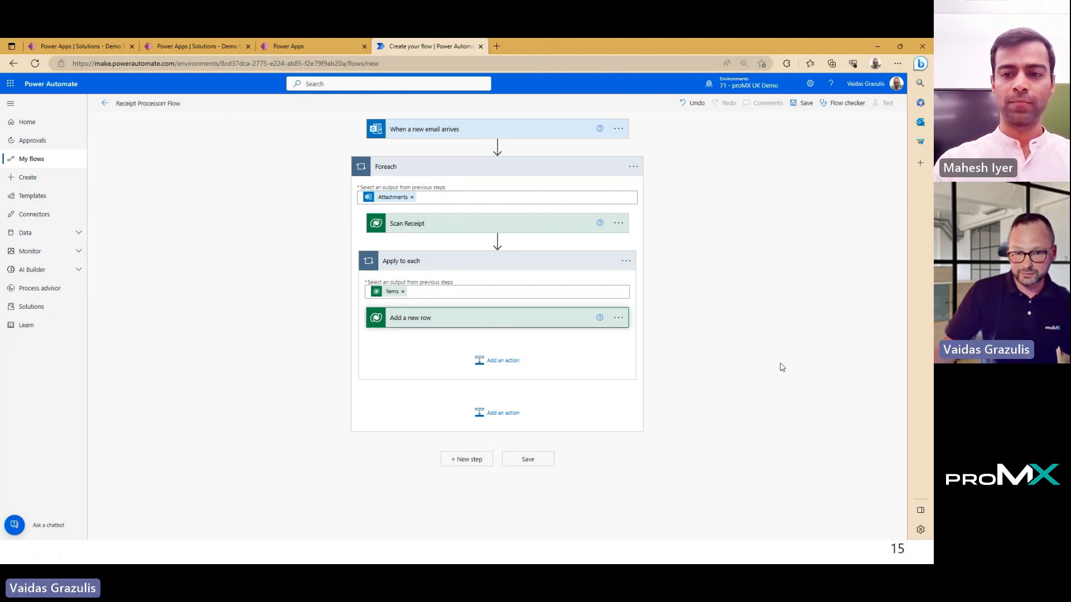
left_click(550, 321)
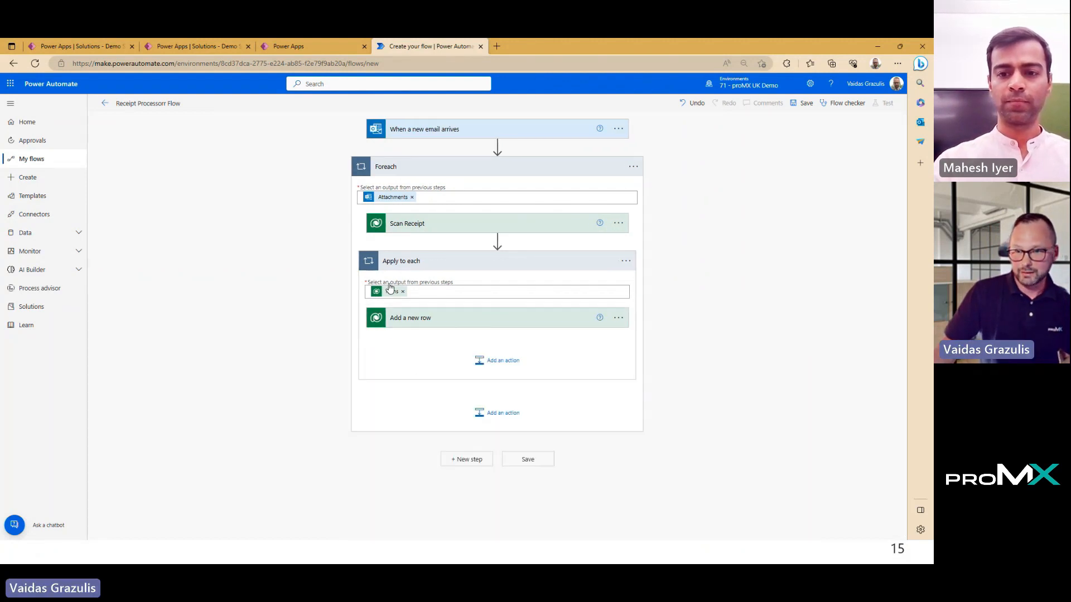
left_click(803, 103)
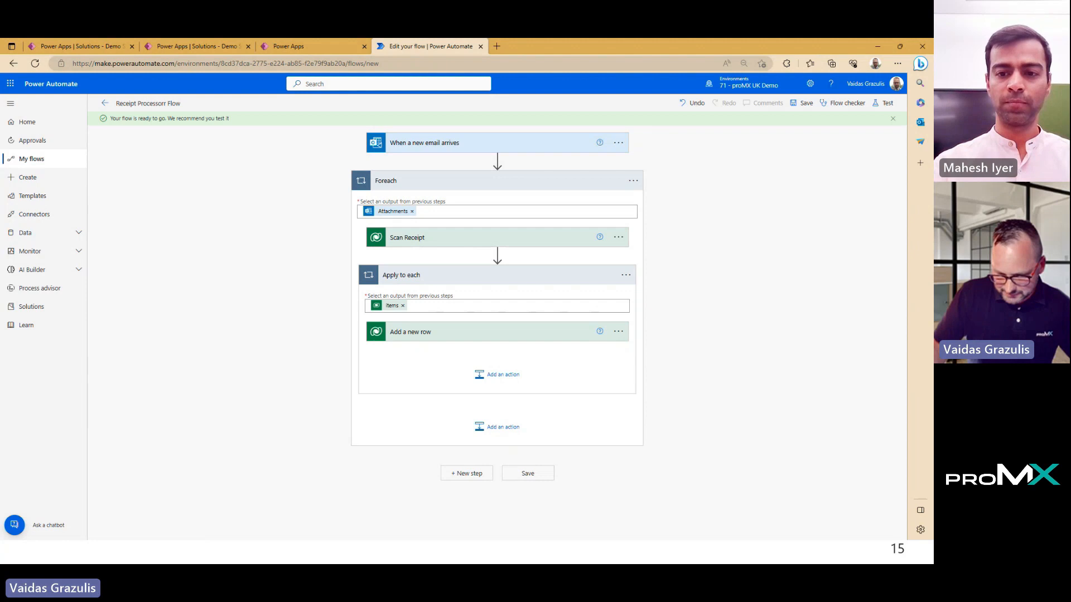
key("alt+Tab")
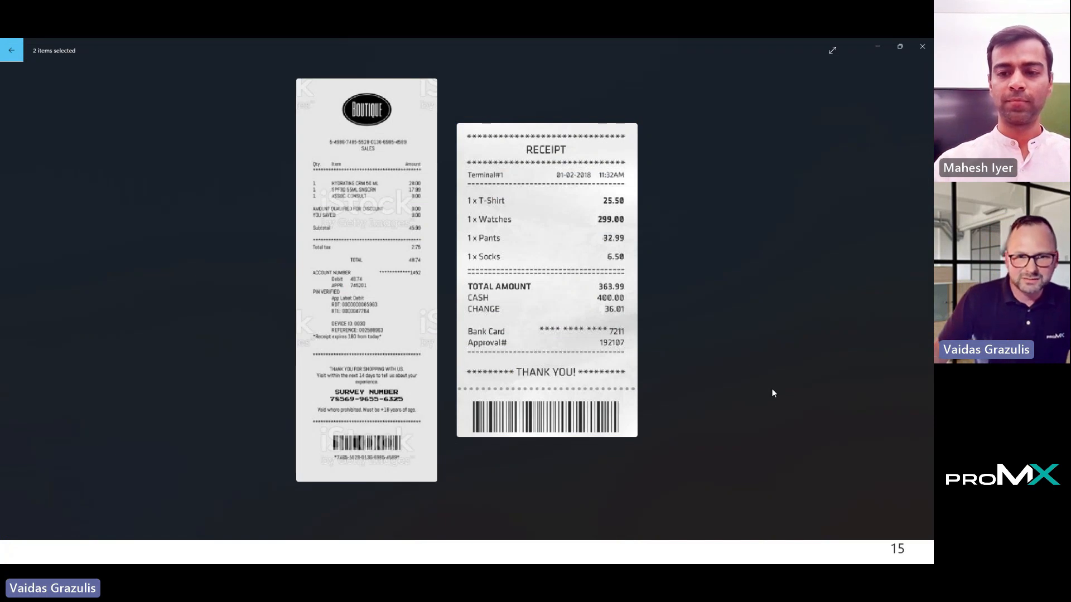
Return from the sample receipts to the Receipt Processor Flow and start a manual test run.
mouse_move(372, 117)
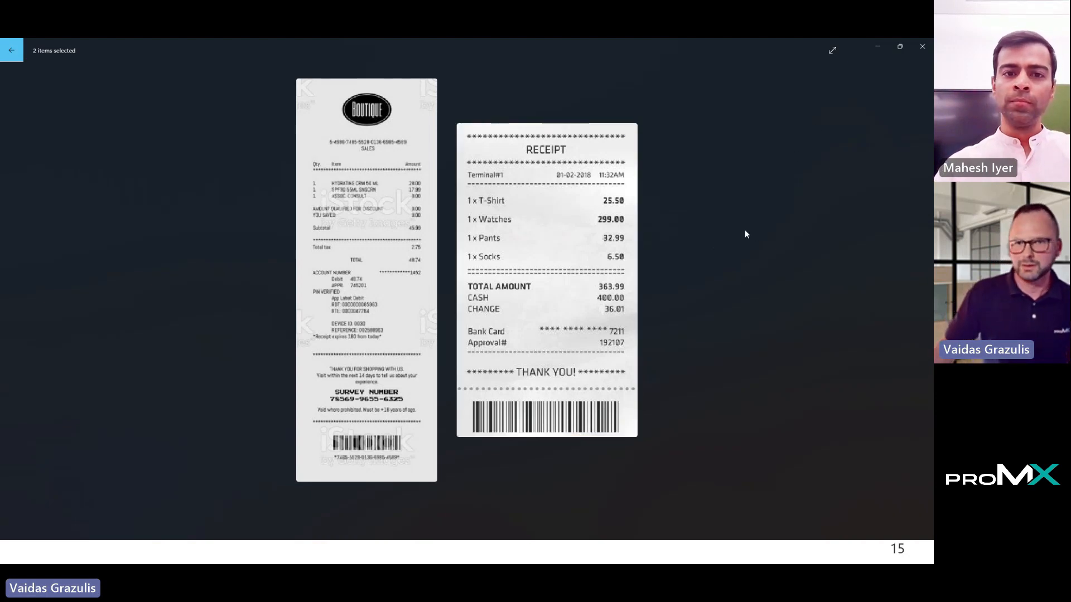
left_click(876, 47)
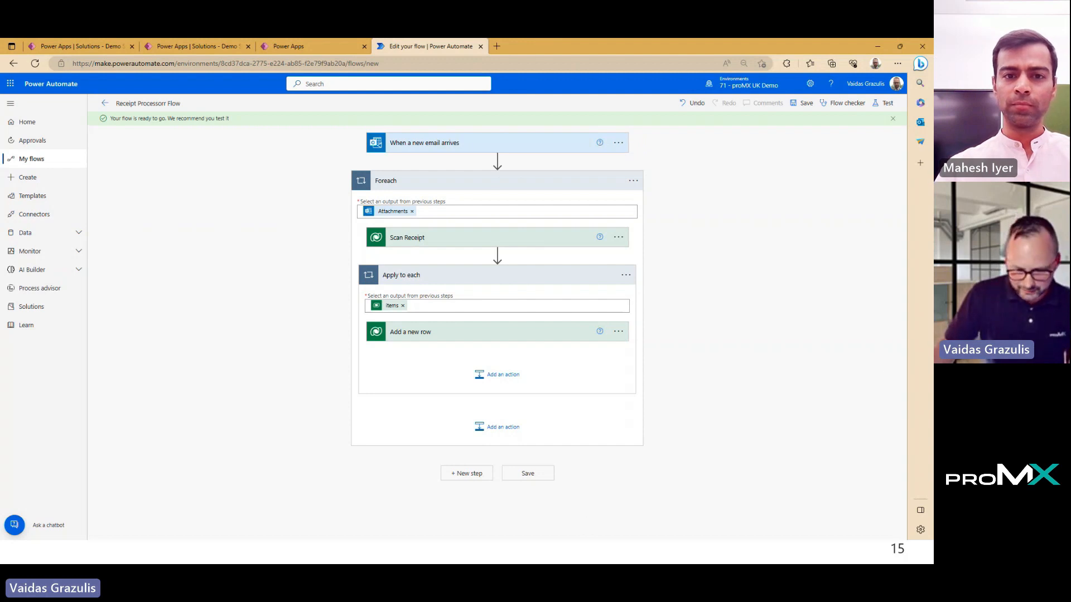
left_click(884, 104)
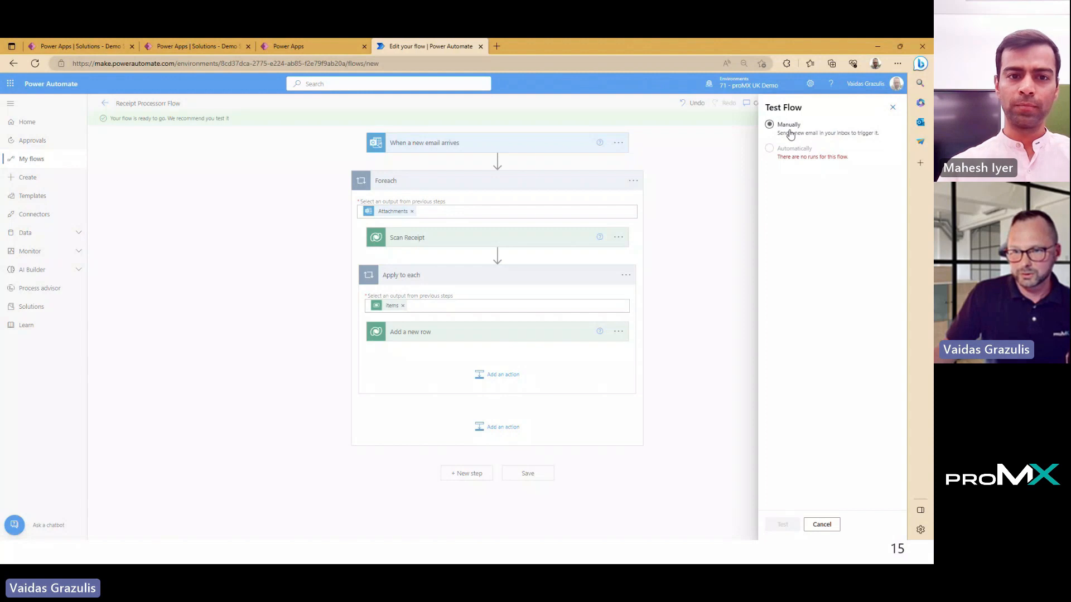
left_click(785, 525)
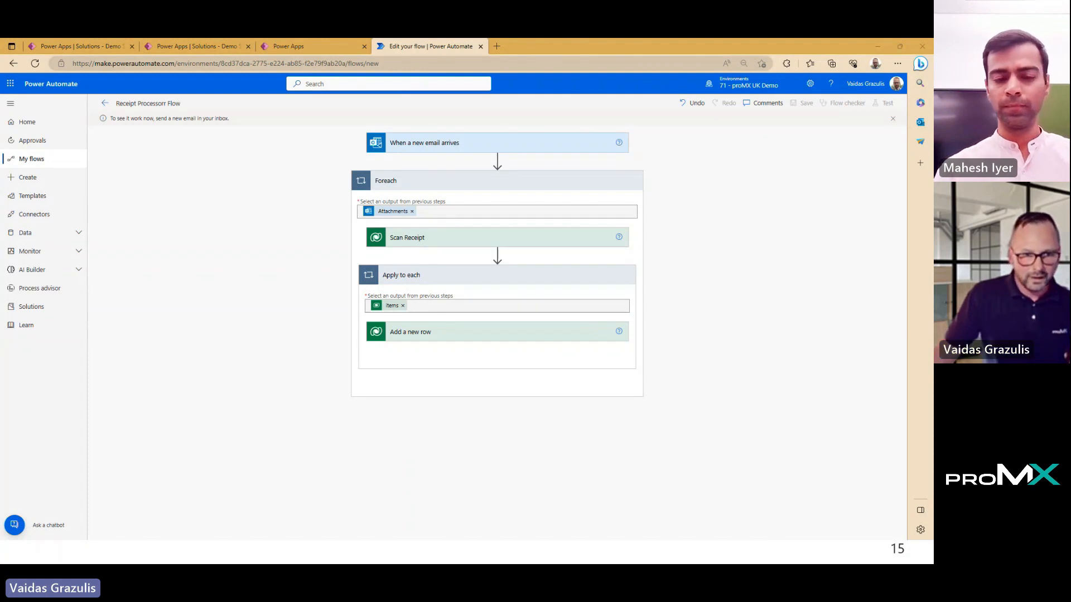
Switch to the Outlook message "Expenses May 2023" and send it with Receipt 1.png and Receipt 2.png attached.
key("alt+Tab")
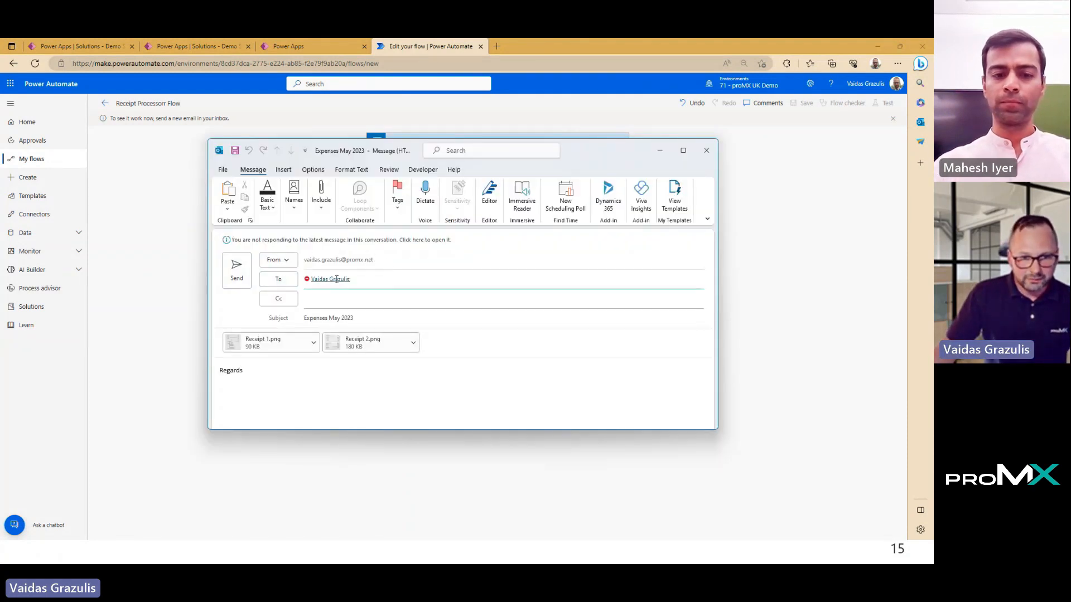
double_click(315, 318)
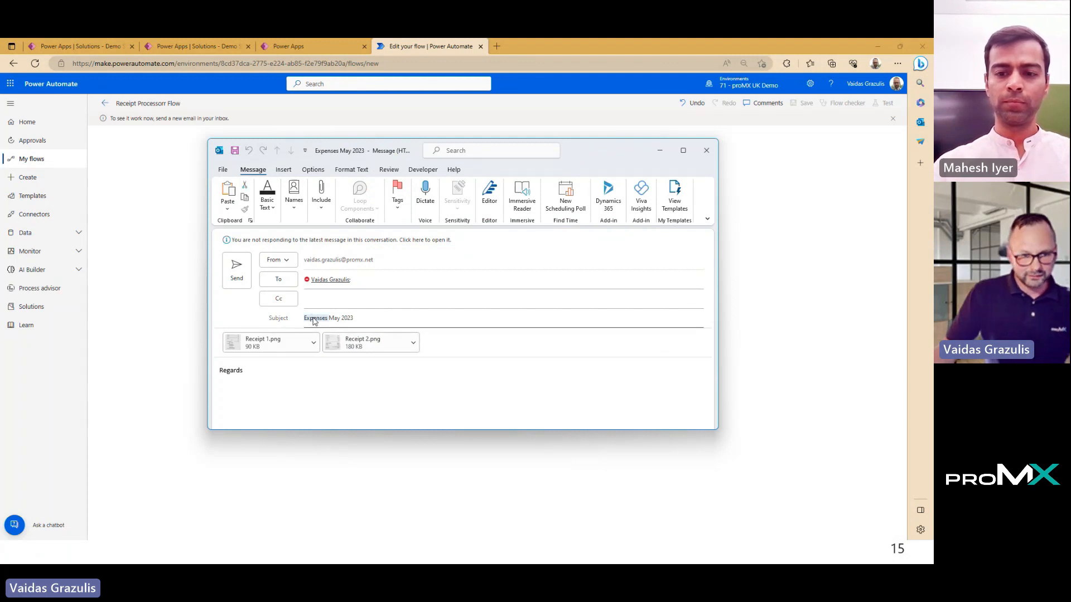
left_click(375, 318)
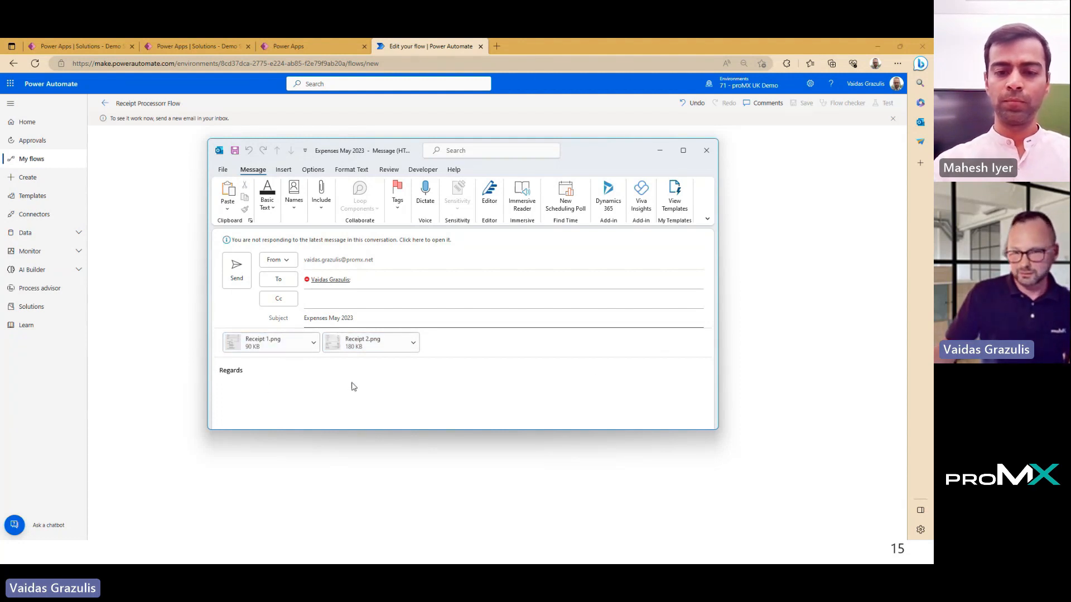
left_click(236, 268)
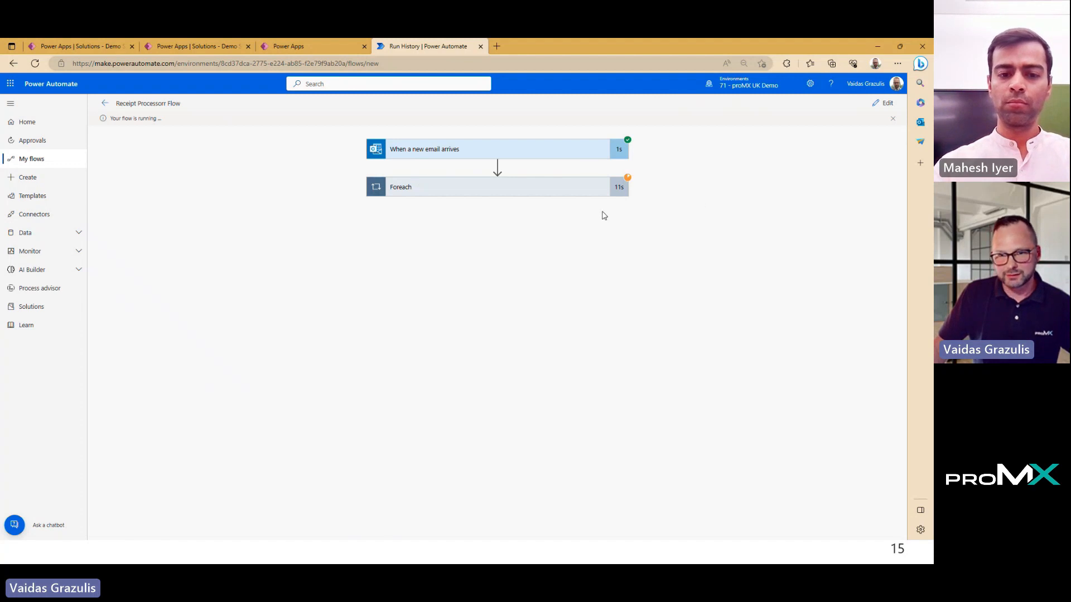
Open the downloadable outputs of the "When a new email arrives" trigger and examine the headers, body and sender fields.
left_click(539, 155)
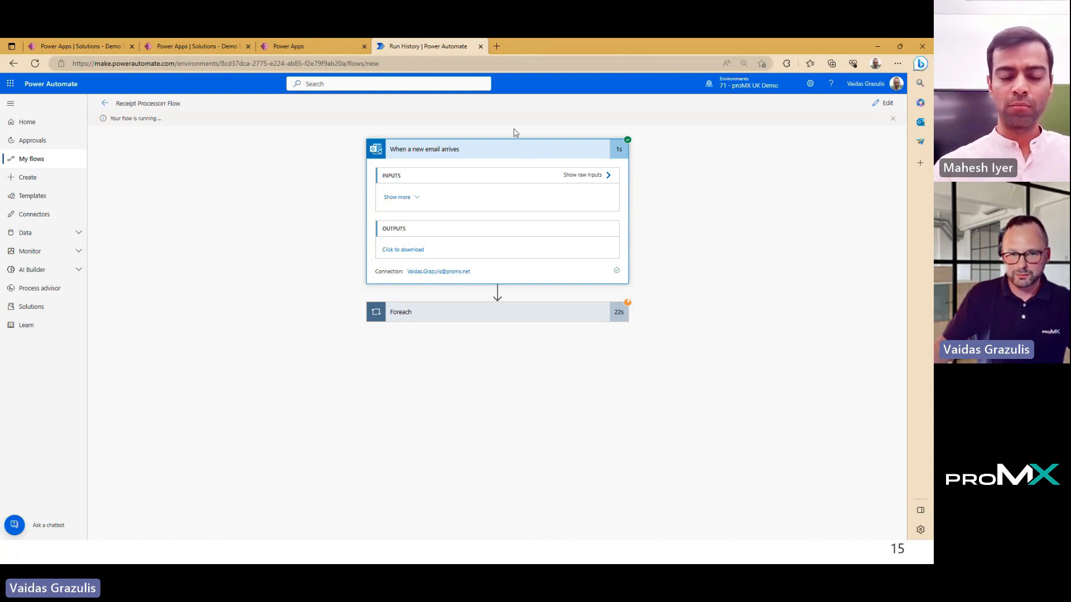
left_click(407, 254)
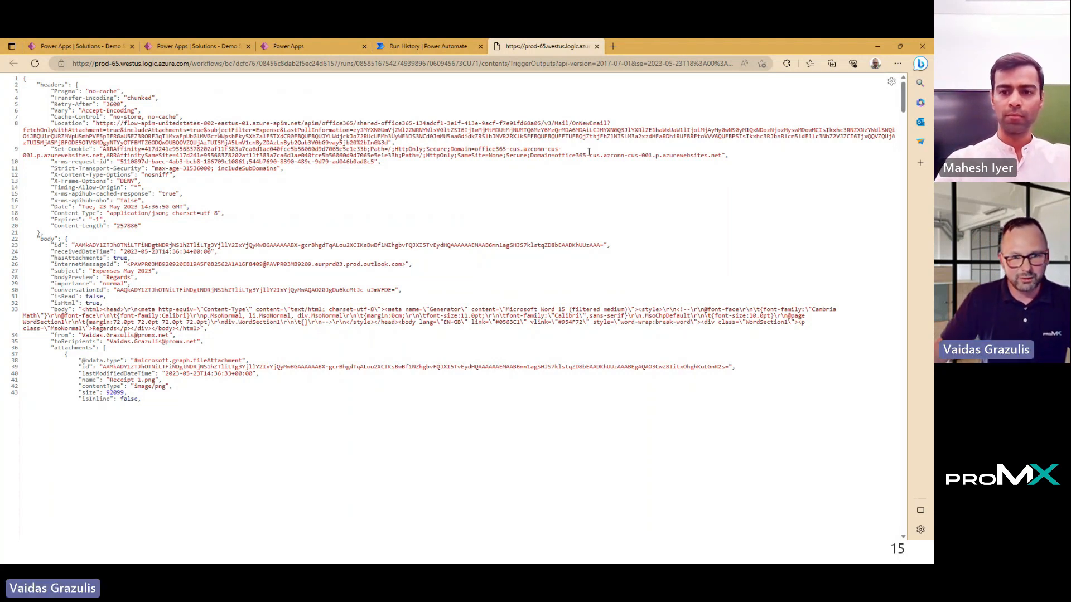
double_click(50, 84)
double_click(48, 239)
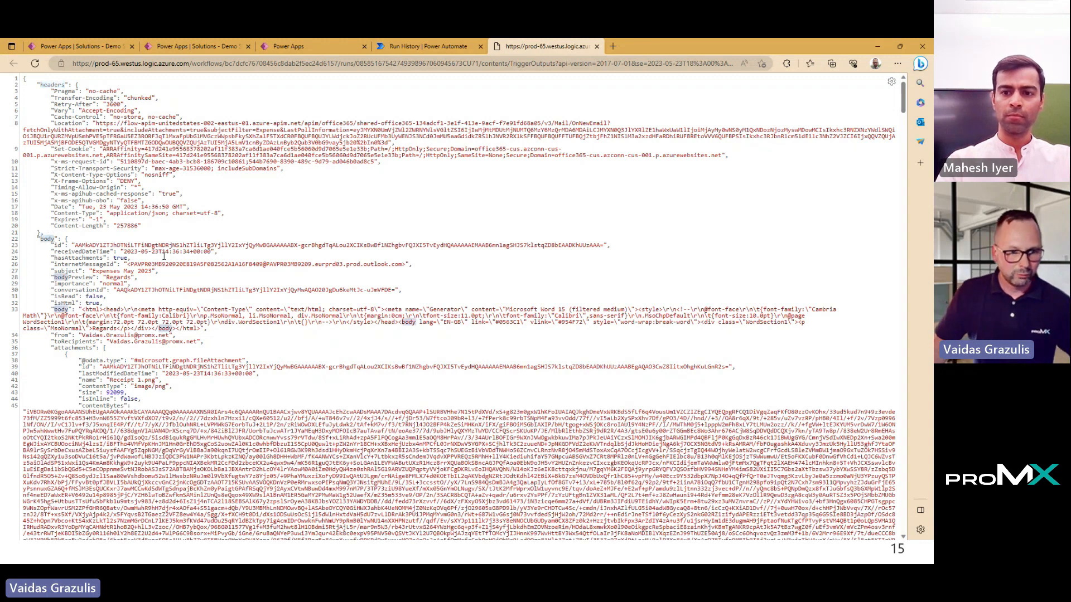
left_click(55, 329)
double_click(60, 334)
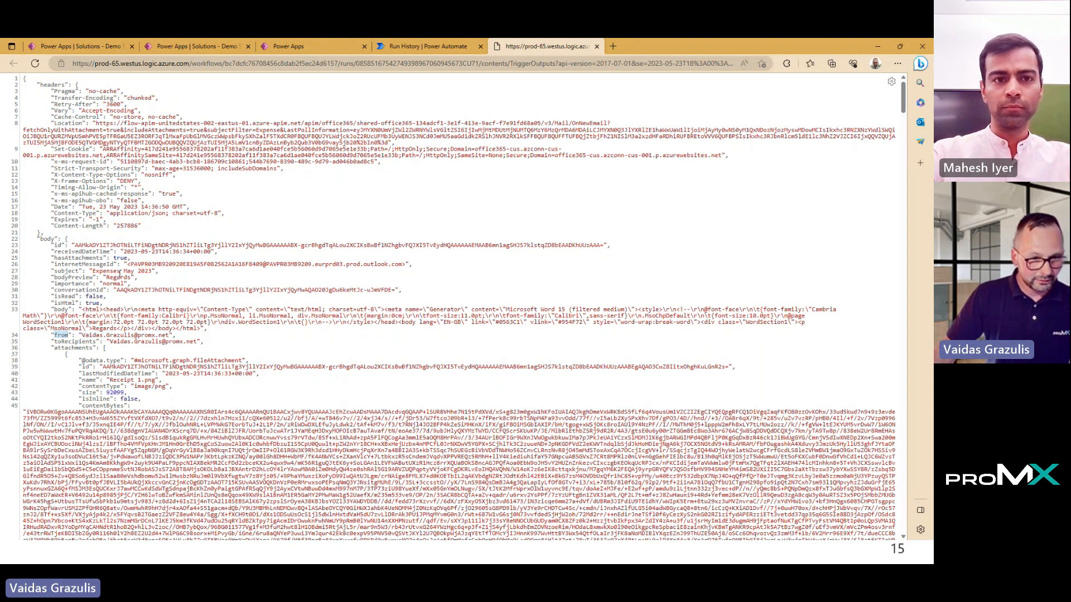
Examine the attachments section with the receipt file's content bytes in the trigger outputs, and close the outputs page.
scroll(106, 223, "down", 2)
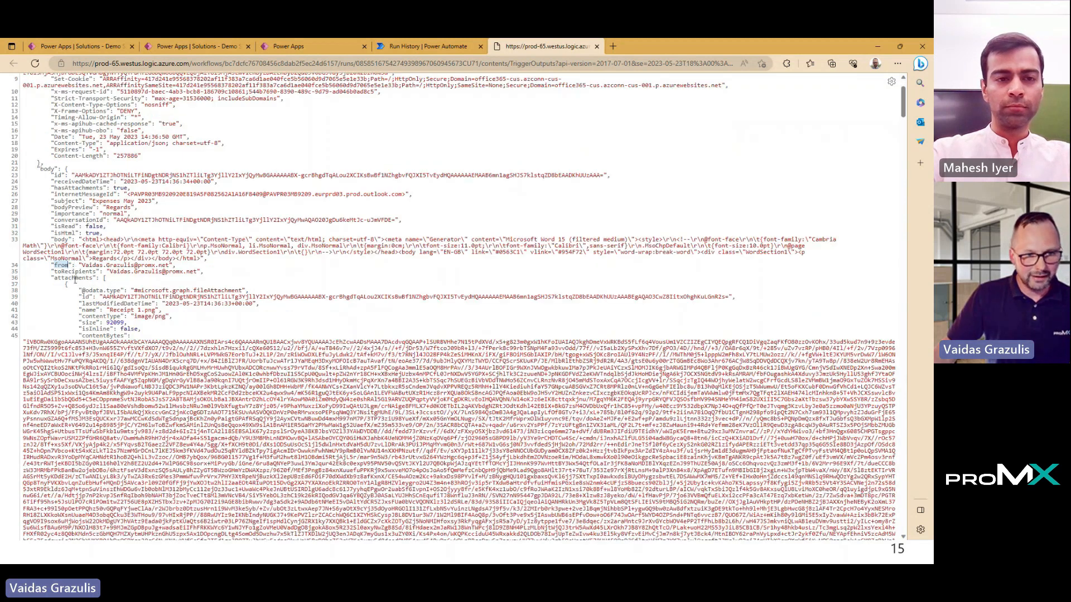
double_click(76, 279)
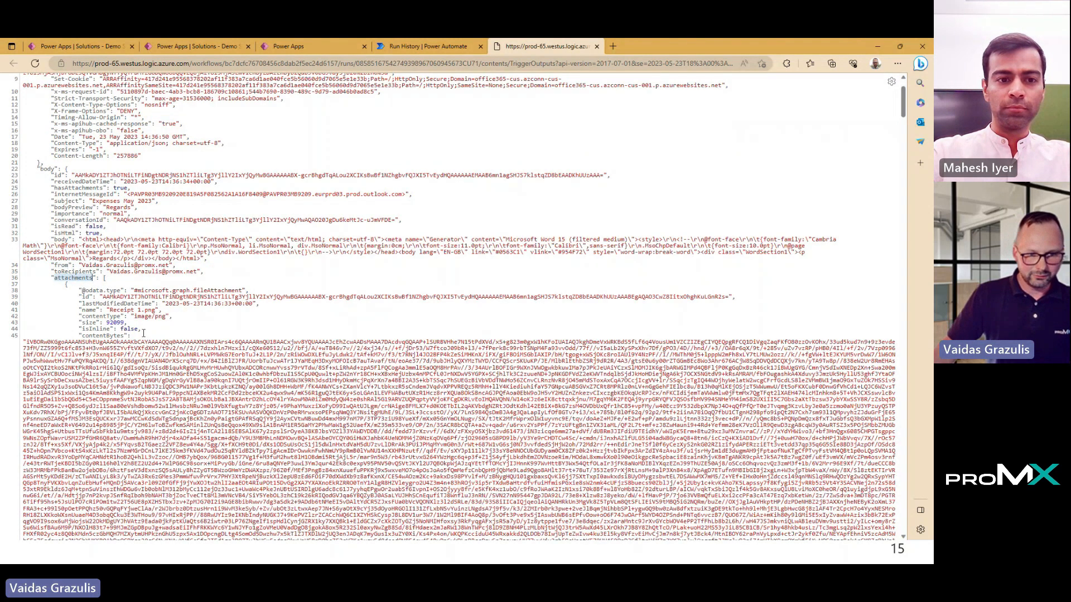
left_click(337, 372)
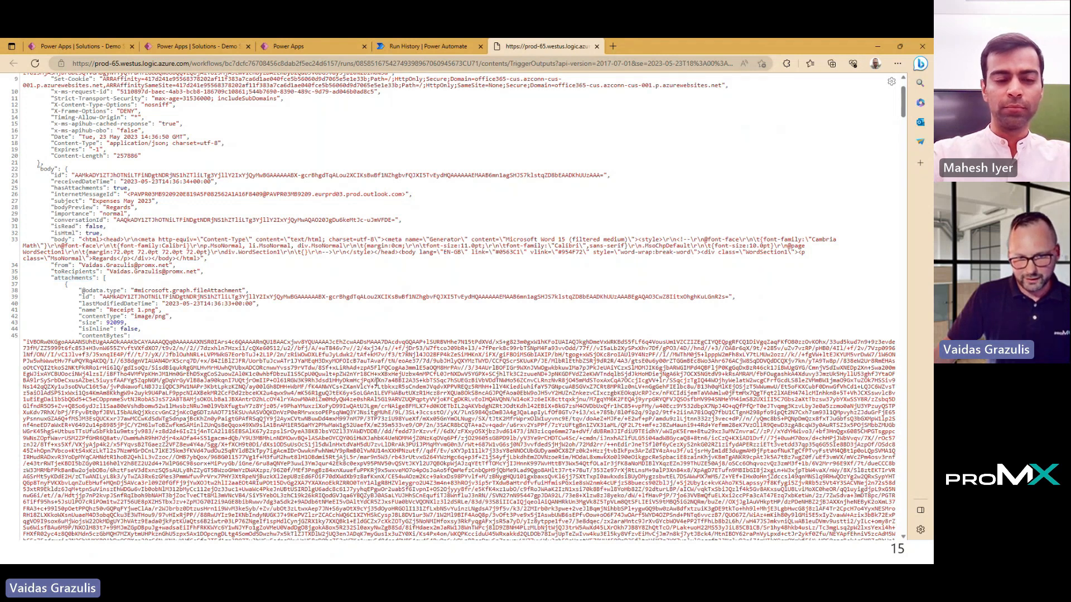
scroll(377, 383, "down", 2)
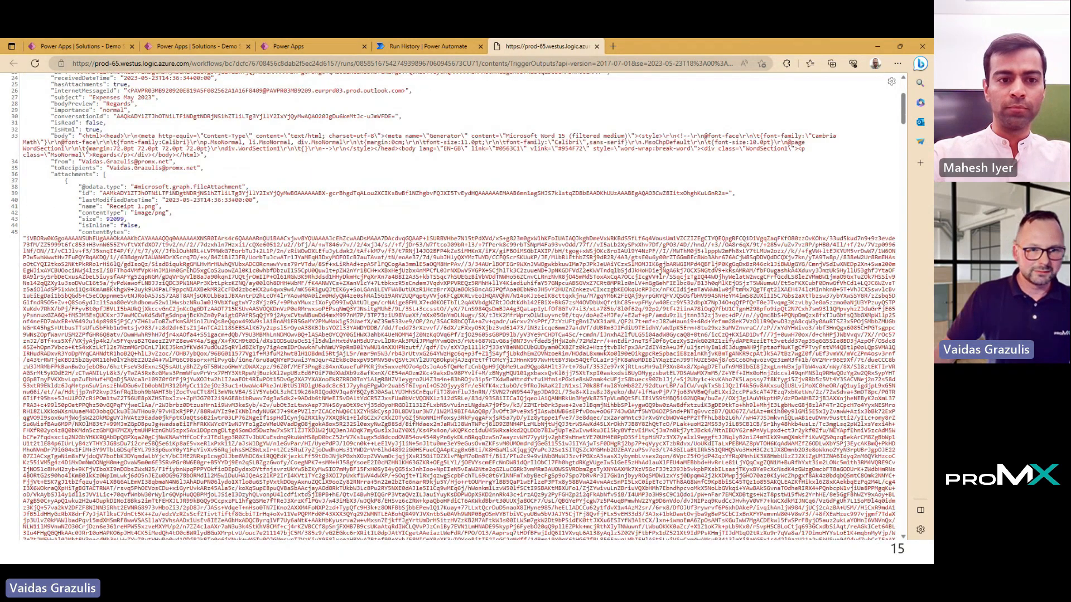
scroll(217, 240, "up", 3)
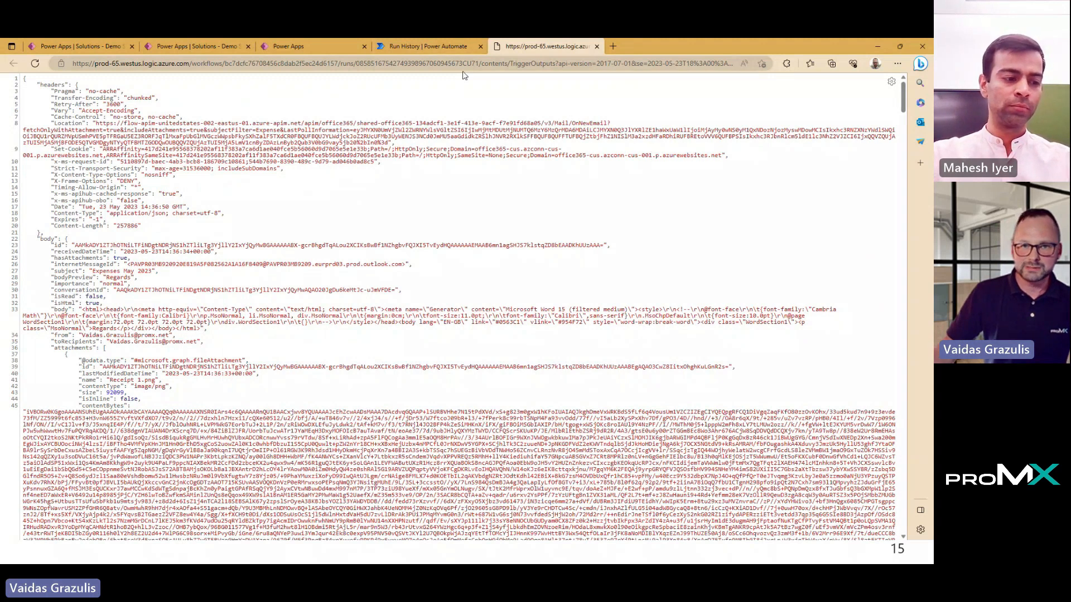
left_click(597, 46)
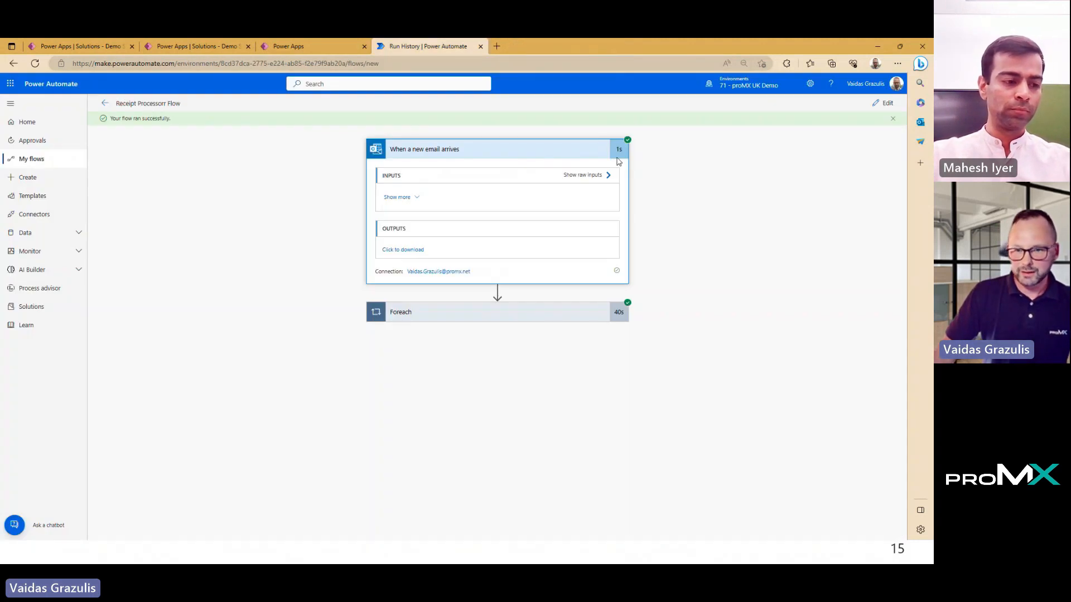
Expand the Foreach and Apply to each loops in the run history and inspect the iterations for both receipts.
left_click(572, 156)
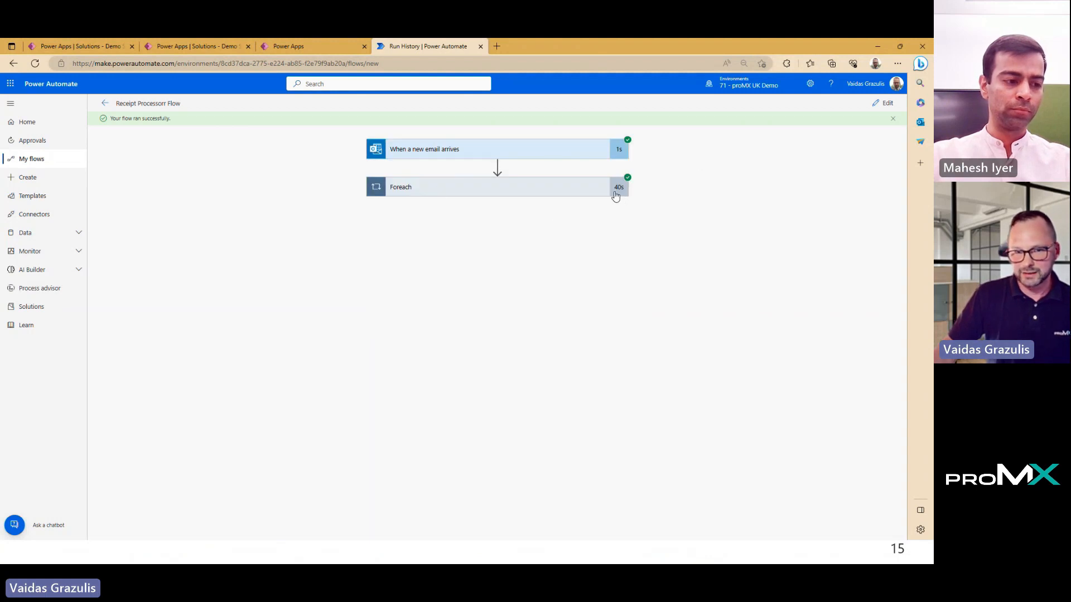
left_click(504, 191)
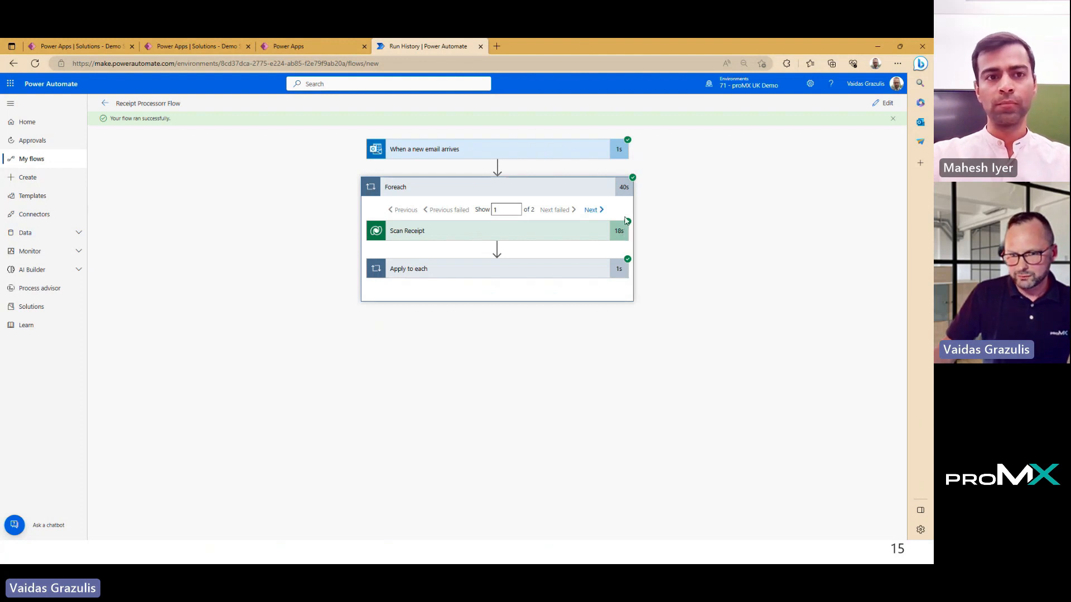
left_click(517, 274)
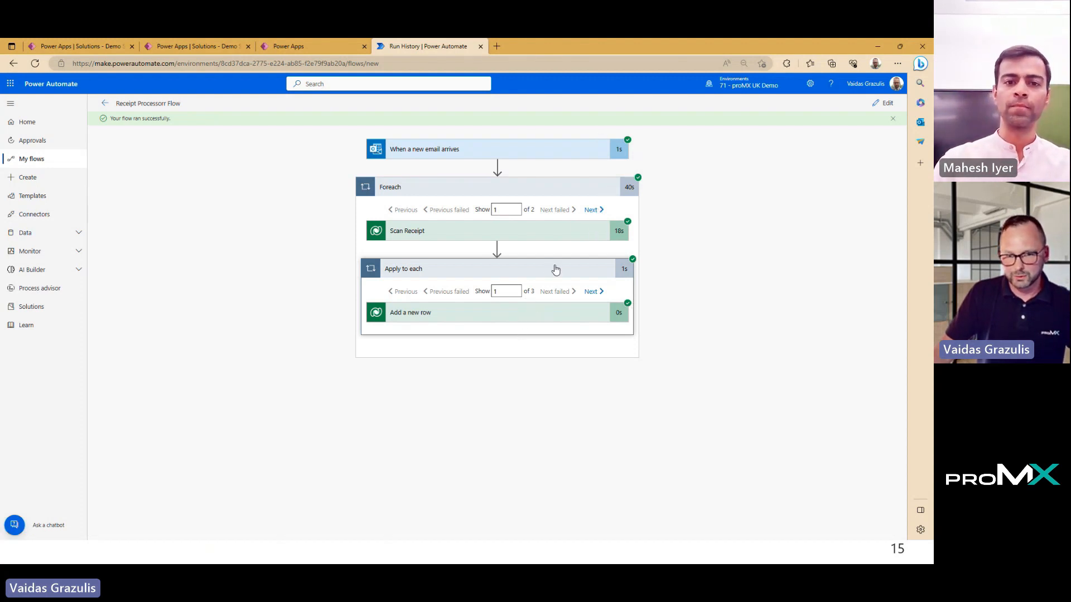
left_click(592, 210)
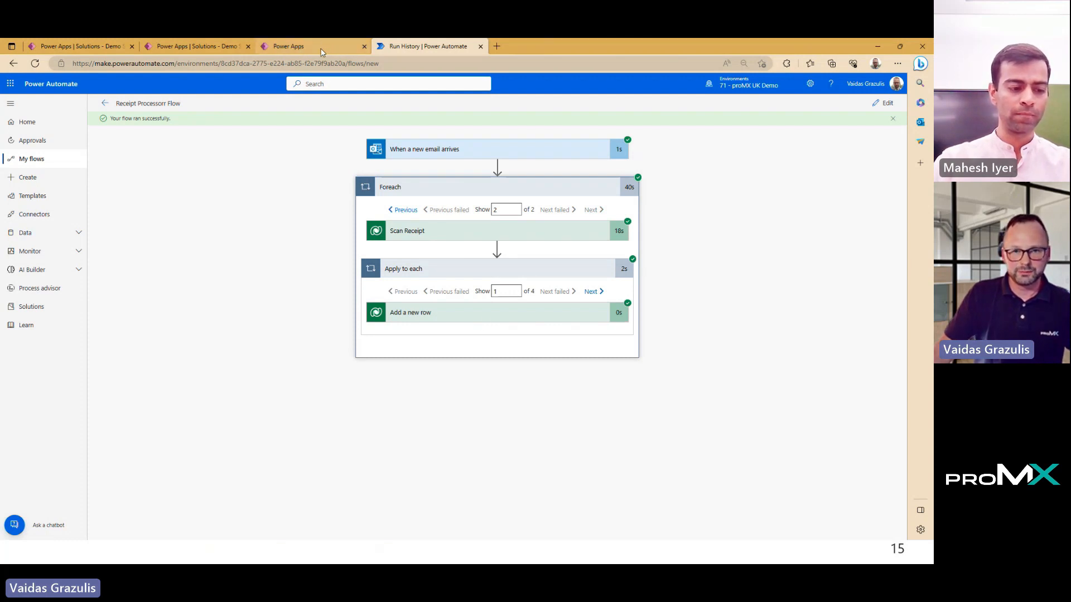
Refresh the Receipt items table in Power Apps and delete all the item rows created by the test run.
left_click(320, 49)
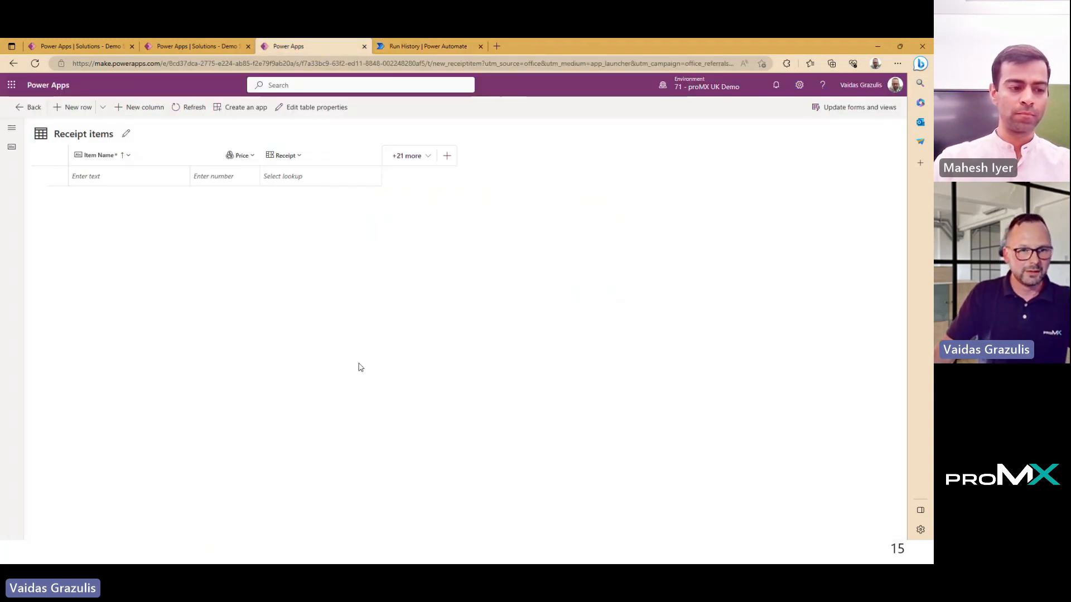
left_click(189, 107)
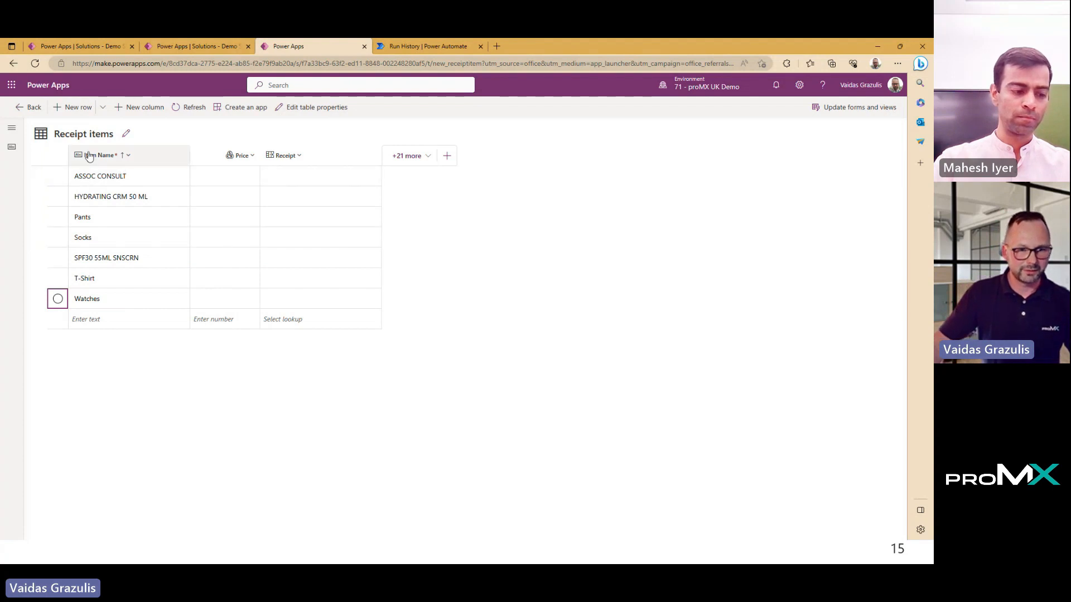
left_click(58, 176)
left_click(57, 196)
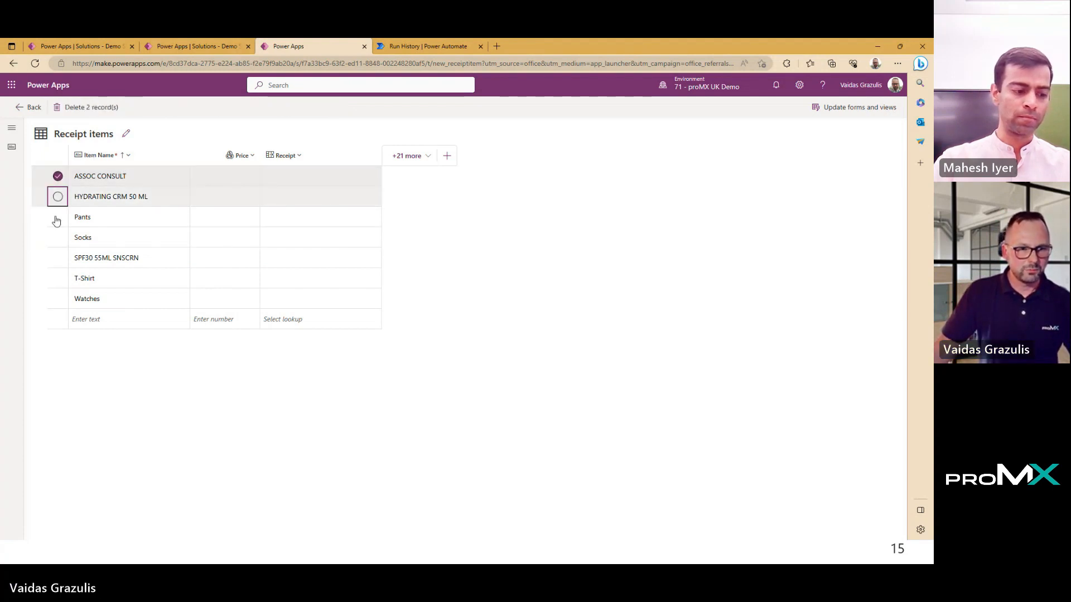
left_click(58, 217)
left_click(57, 258)
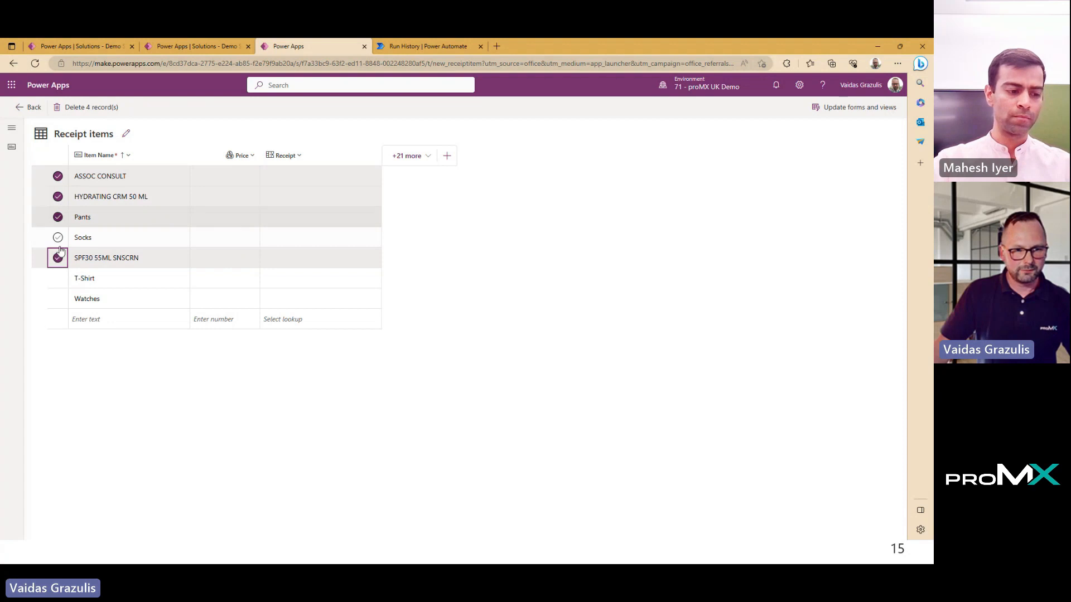
left_click(57, 237)
left_click(57, 279)
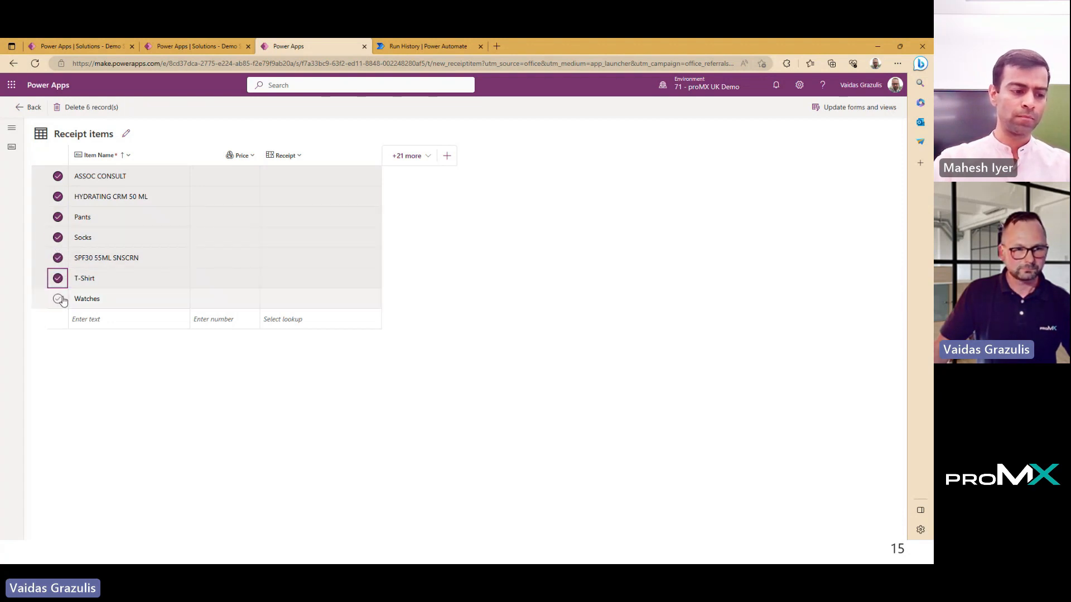
left_click(58, 298)
left_click(84, 107)
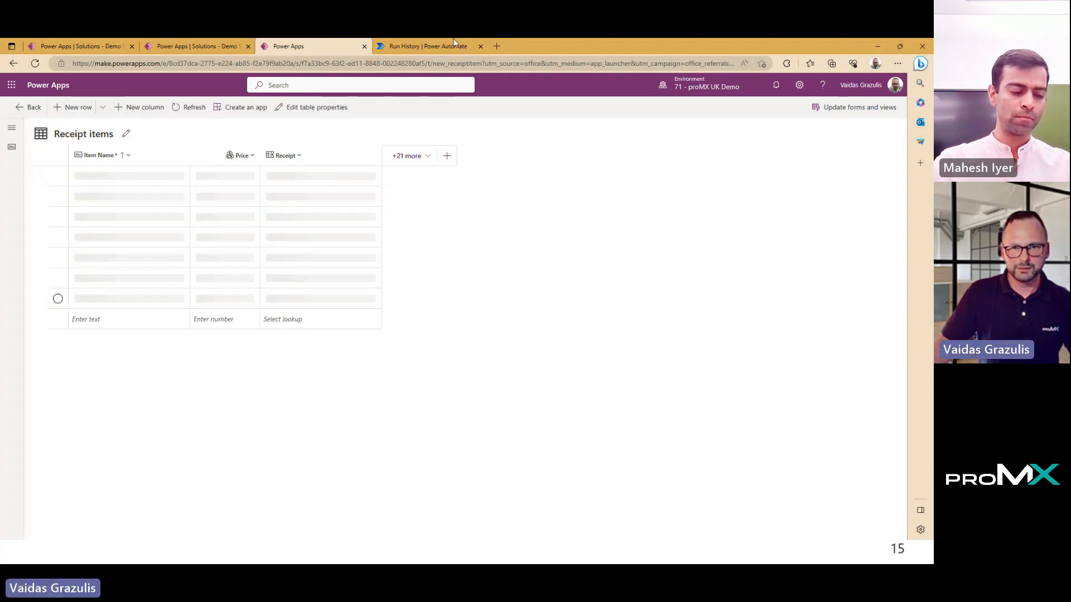
Switch to Power Automate, edit the receipt flow and insert a Microsoft Dataverse List rows action between the email trigger and the Foreach loop.
left_click(433, 45)
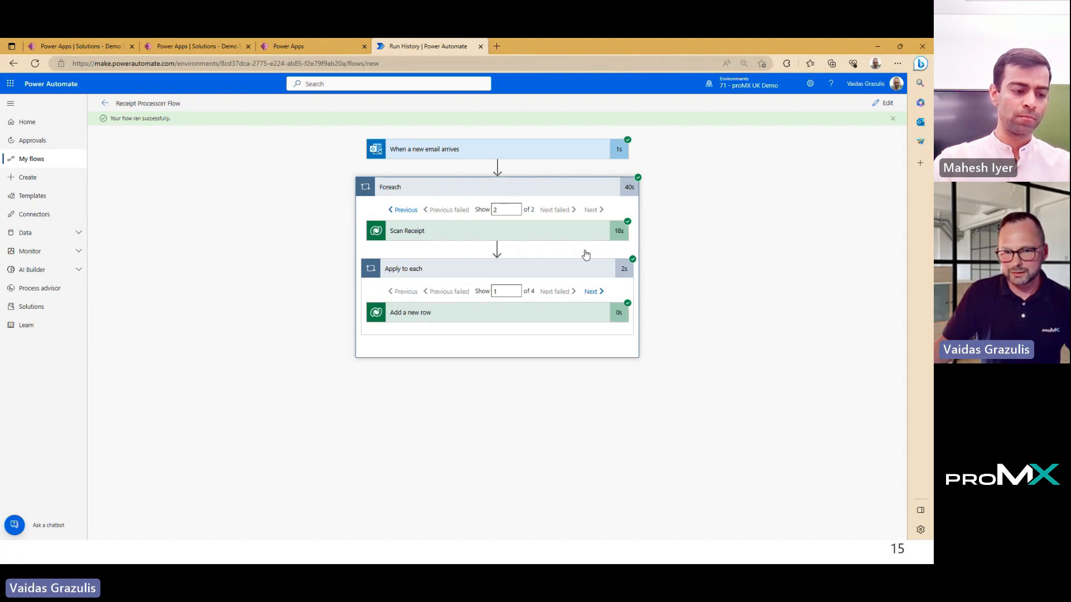
left_click(885, 103)
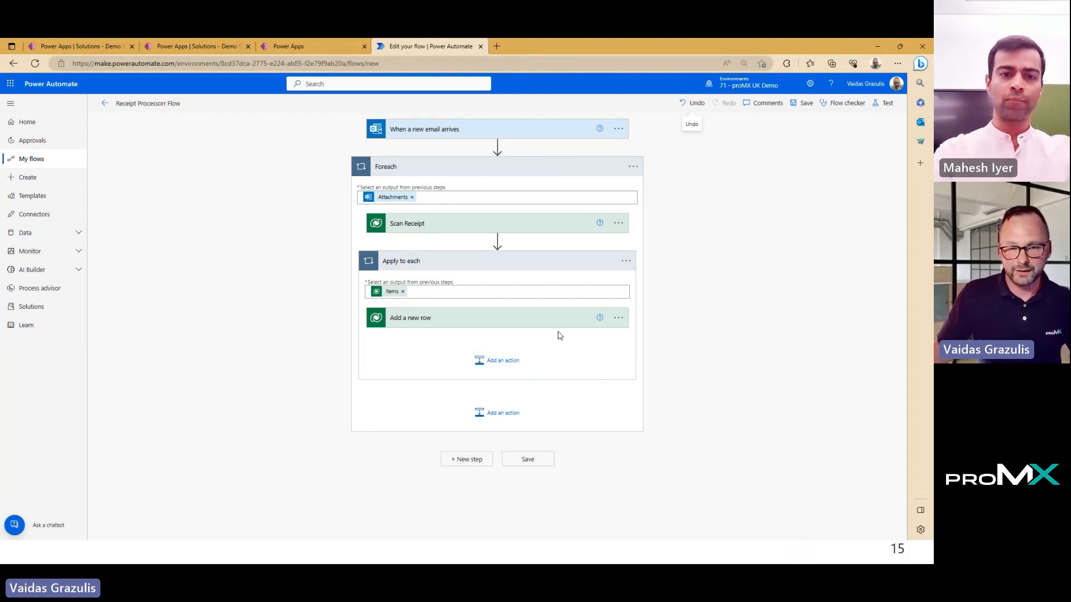
left_click(497, 146)
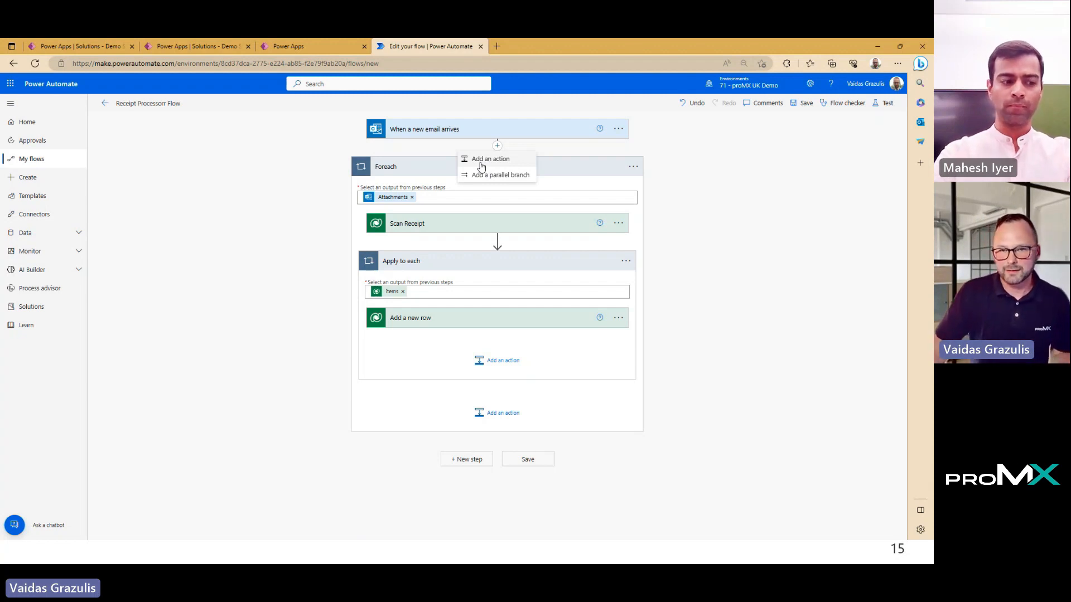
left_click(481, 162)
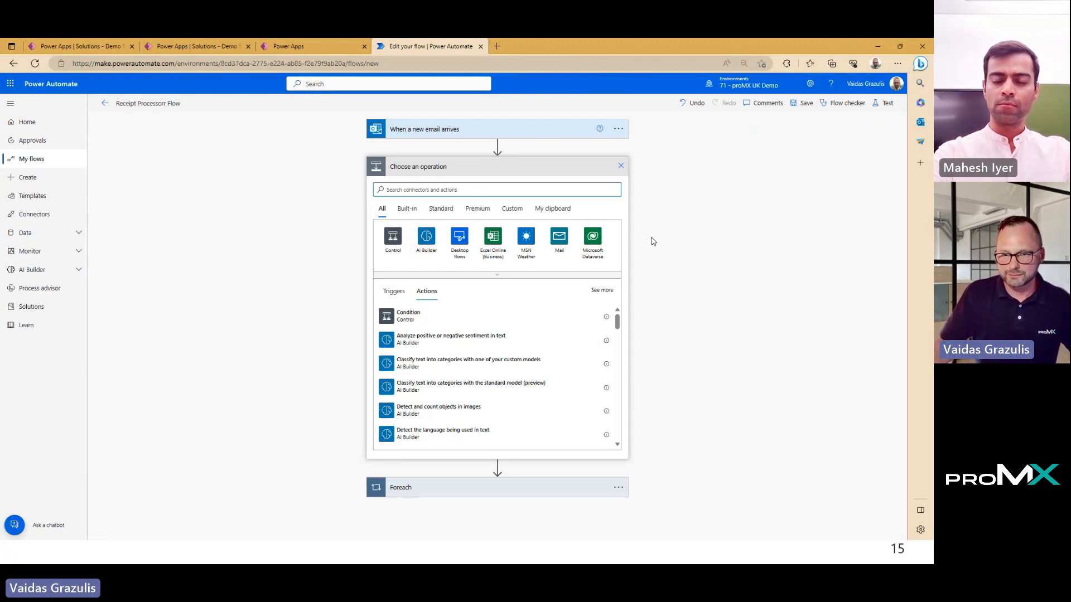
left_click(590, 239)
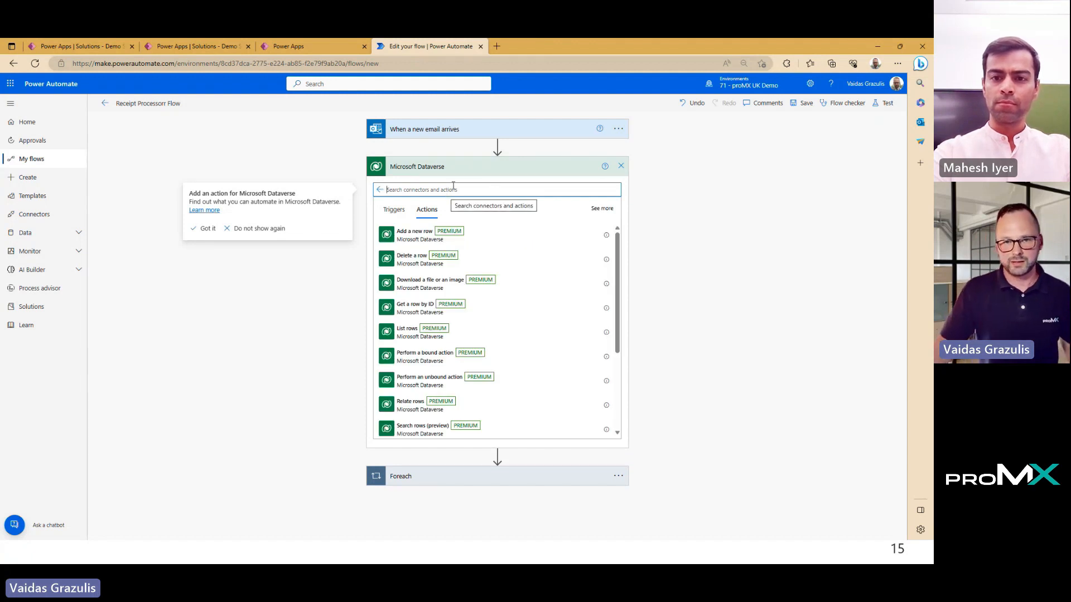
type("lis")
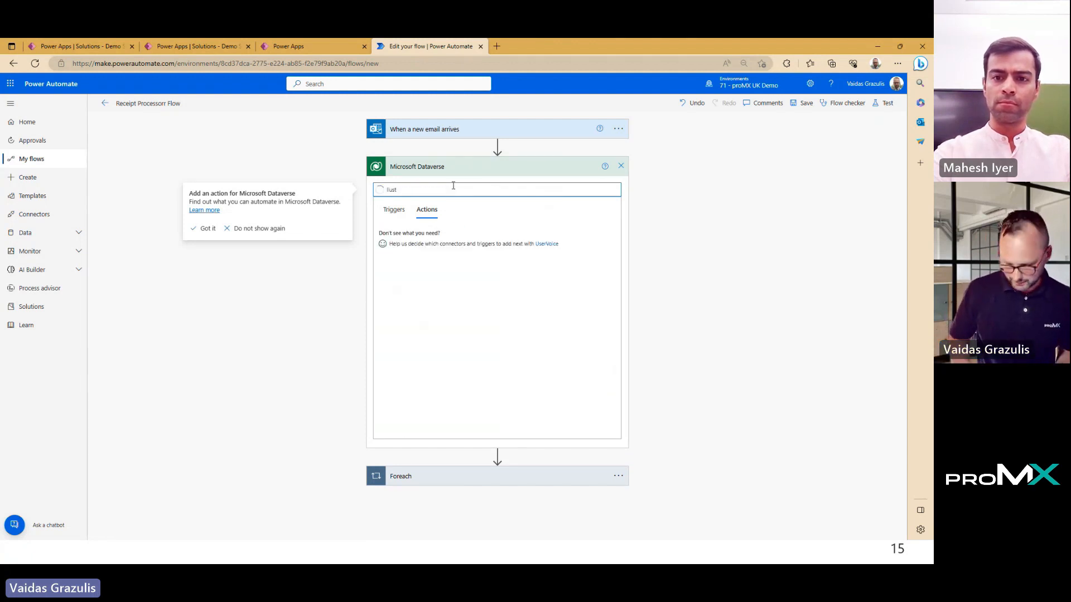
type("t")
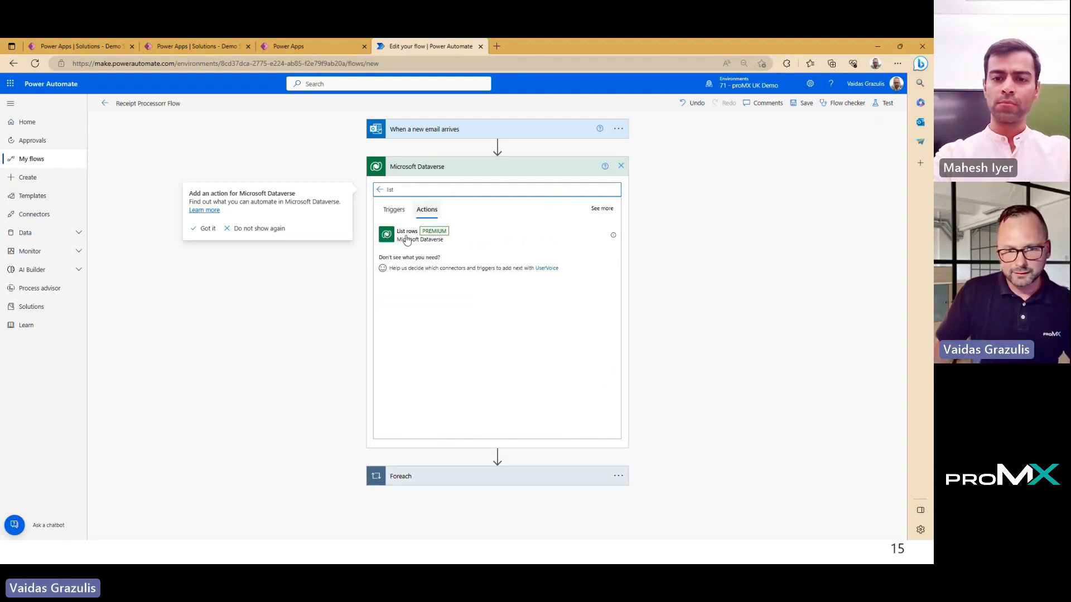
left_click(422, 234)
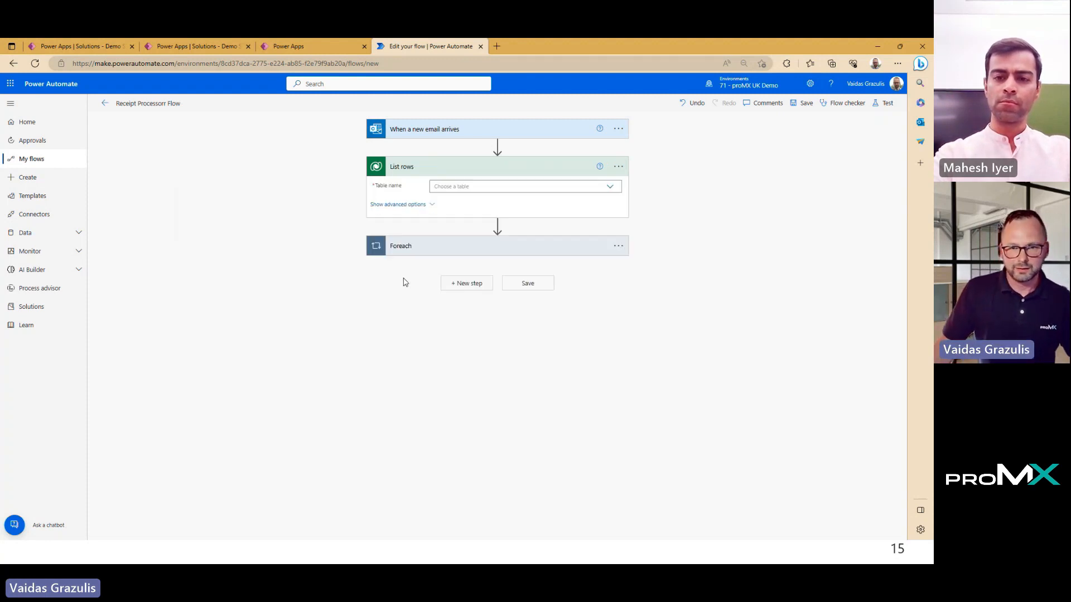
Set the table of the List rows action to Contacts.
left_click(506, 185)
type("Conatc")
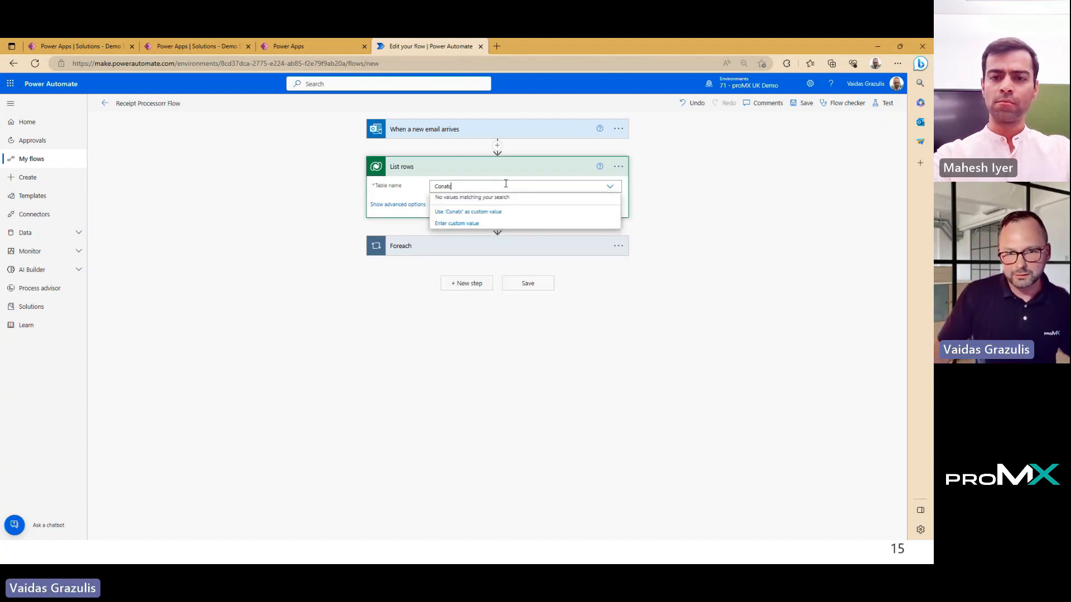
key("BackSpace")
key("BackSpace")
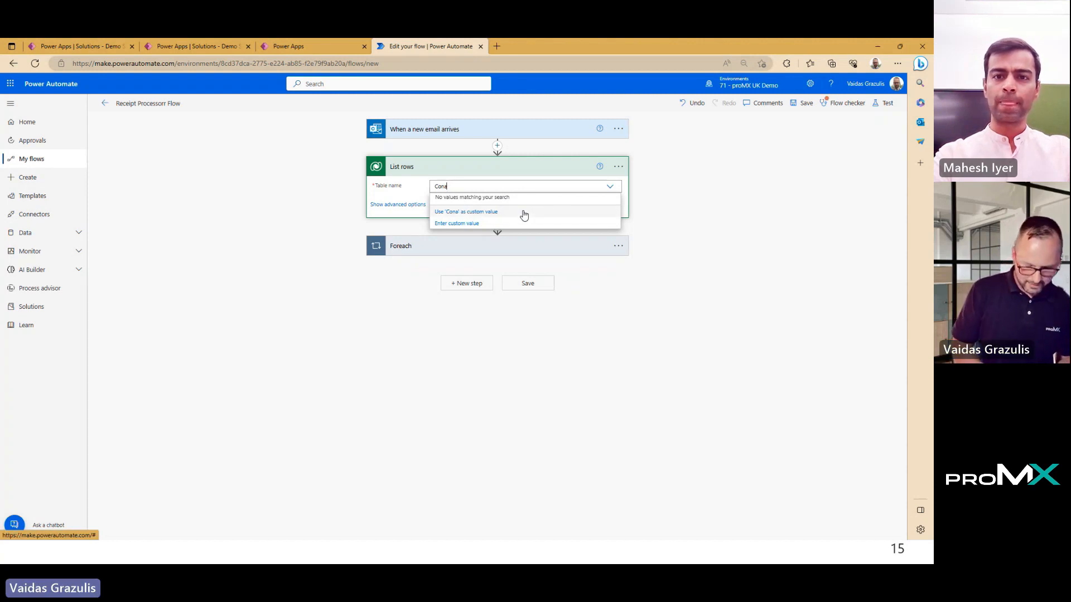
key("BackSpace")
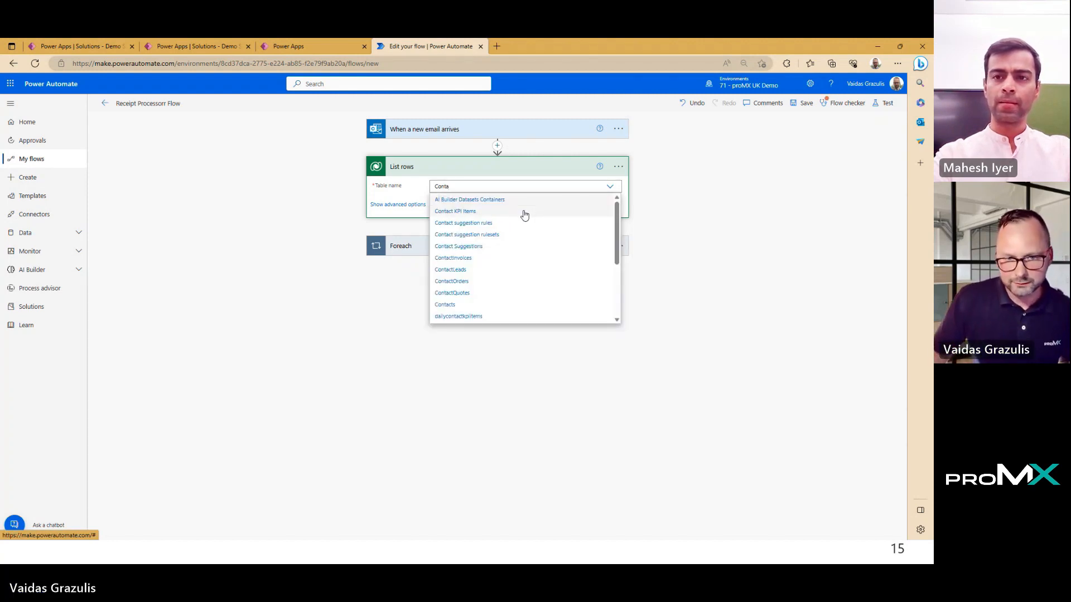
left_click(450, 307)
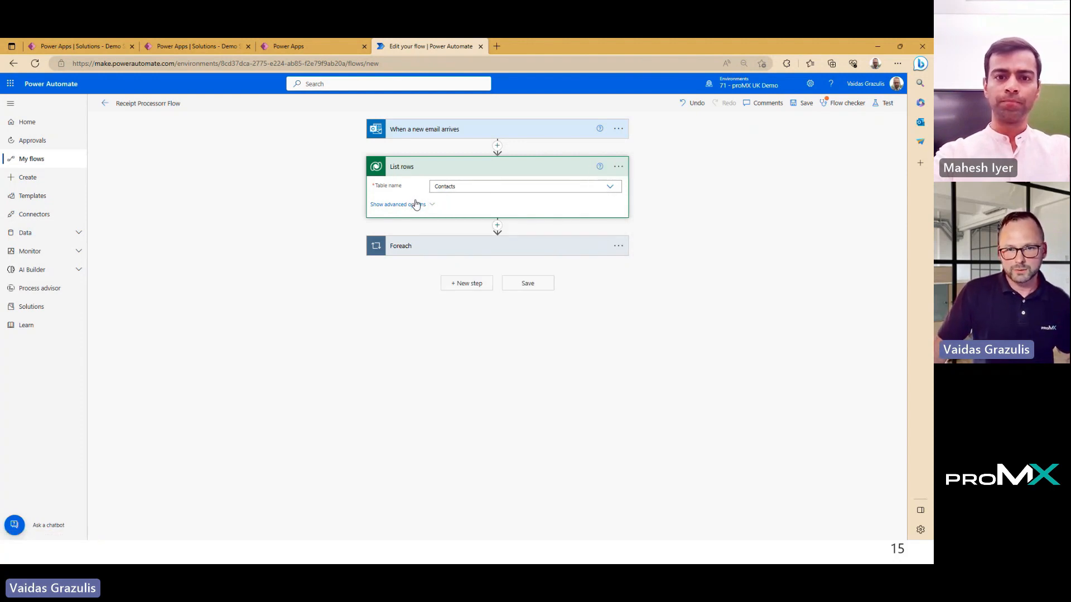
Expand the advanced options of the List rows action and rename the action to "Find Contact".
left_click(618, 167)
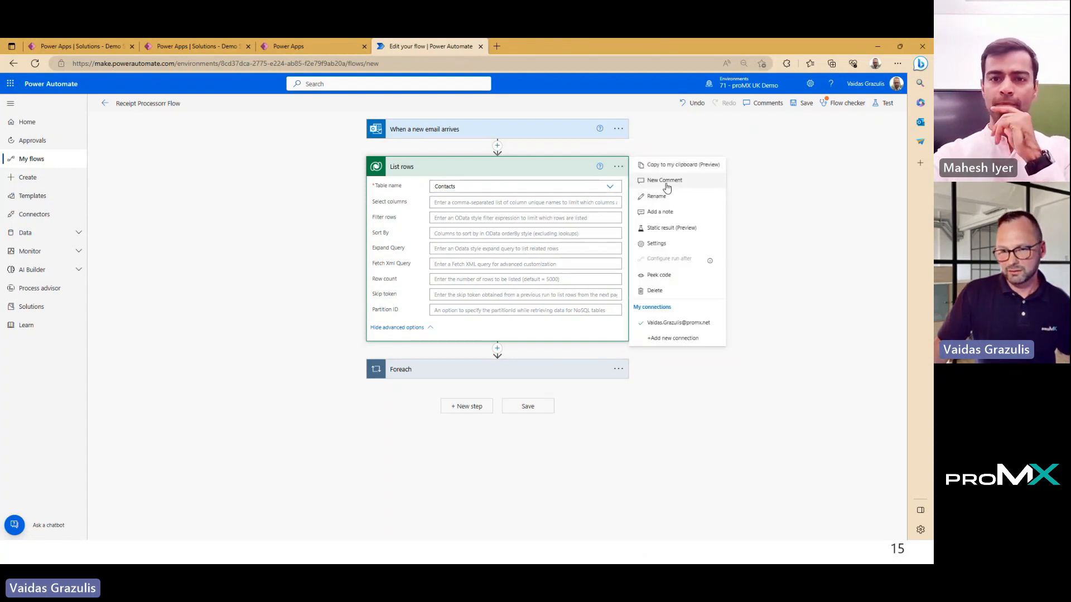
left_click(656, 196)
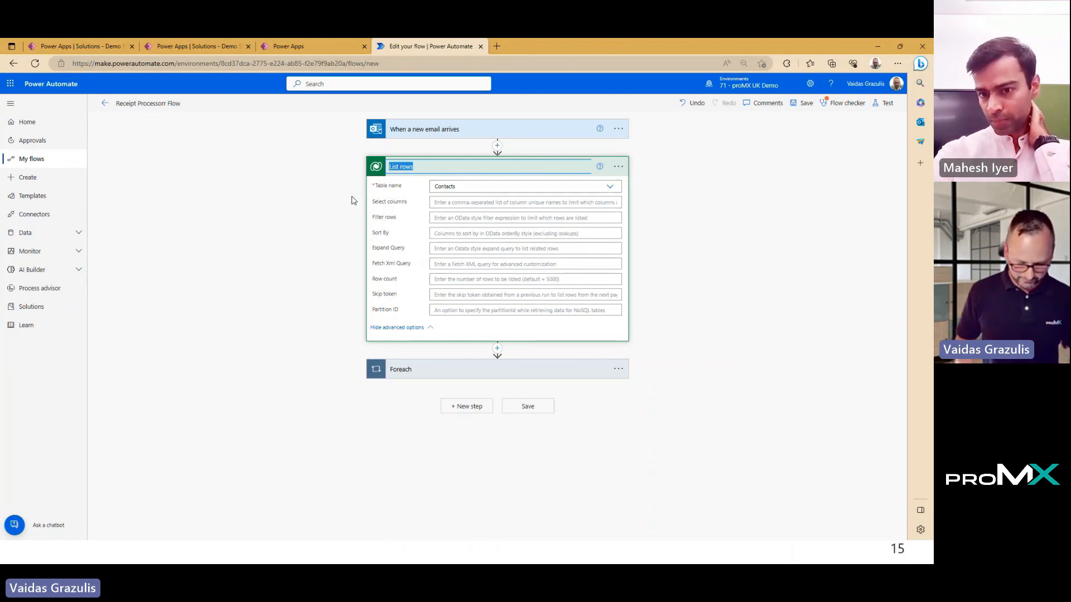
type("Find ")
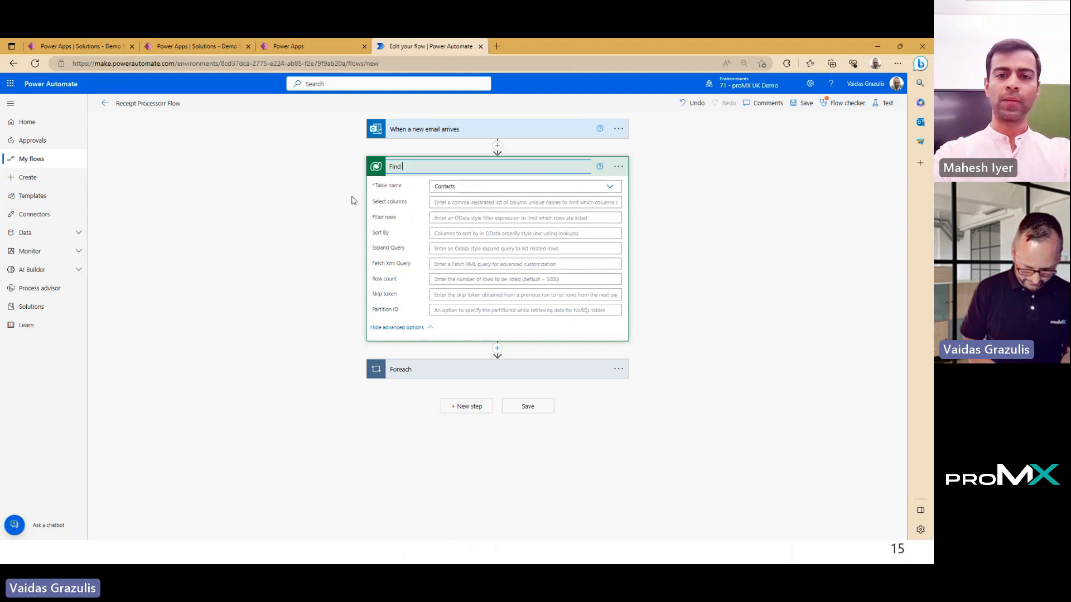
type("Contact")
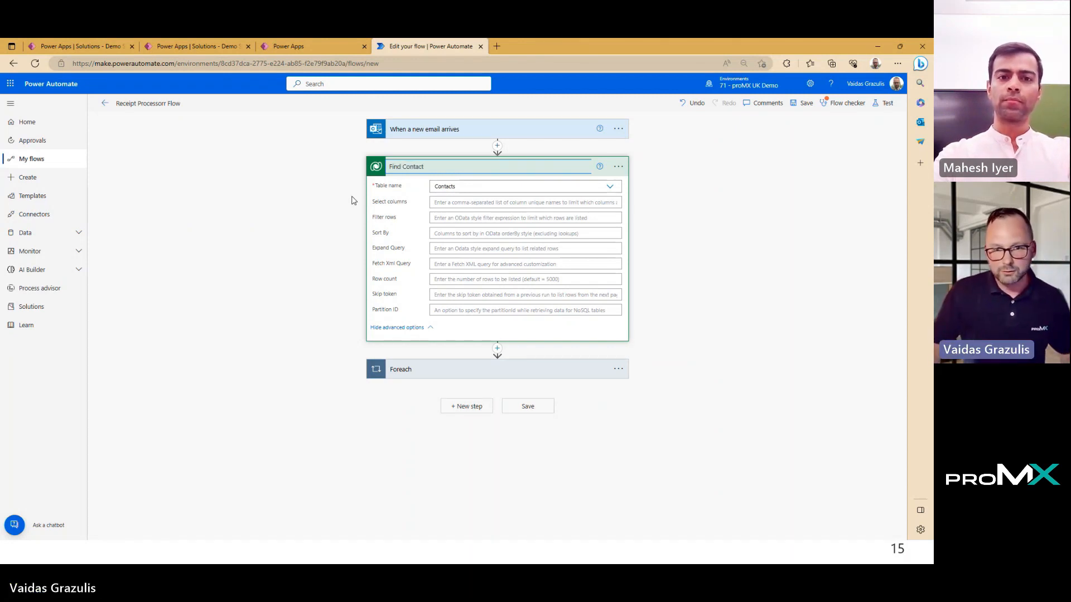
left_click(716, 217)
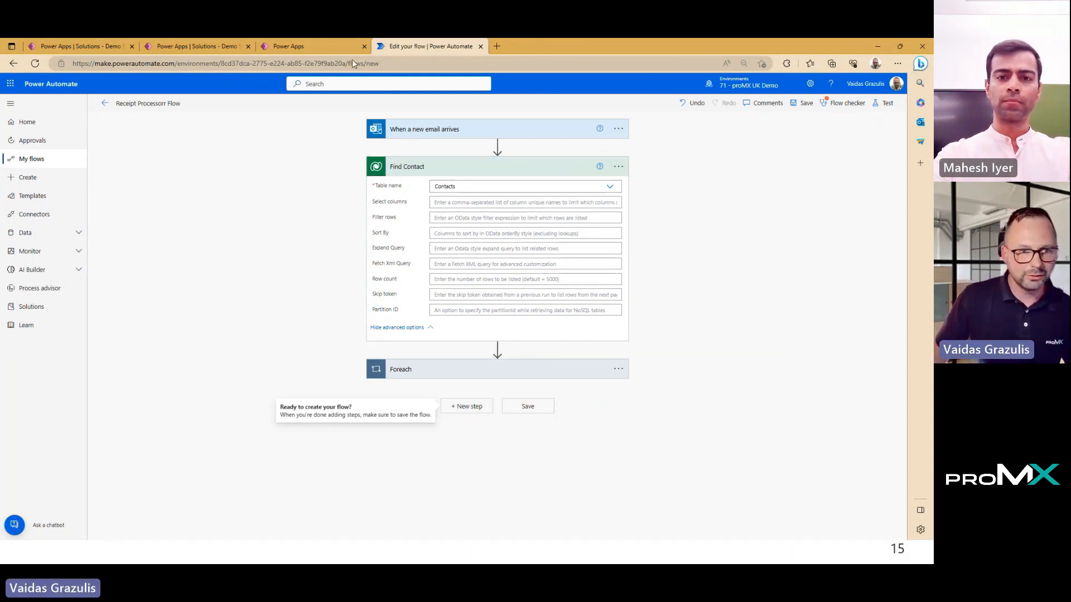
Examine the Email and Contact identifier columns of the Contact table in Power Apps, and return to the flow editor.
left_click(106, 45)
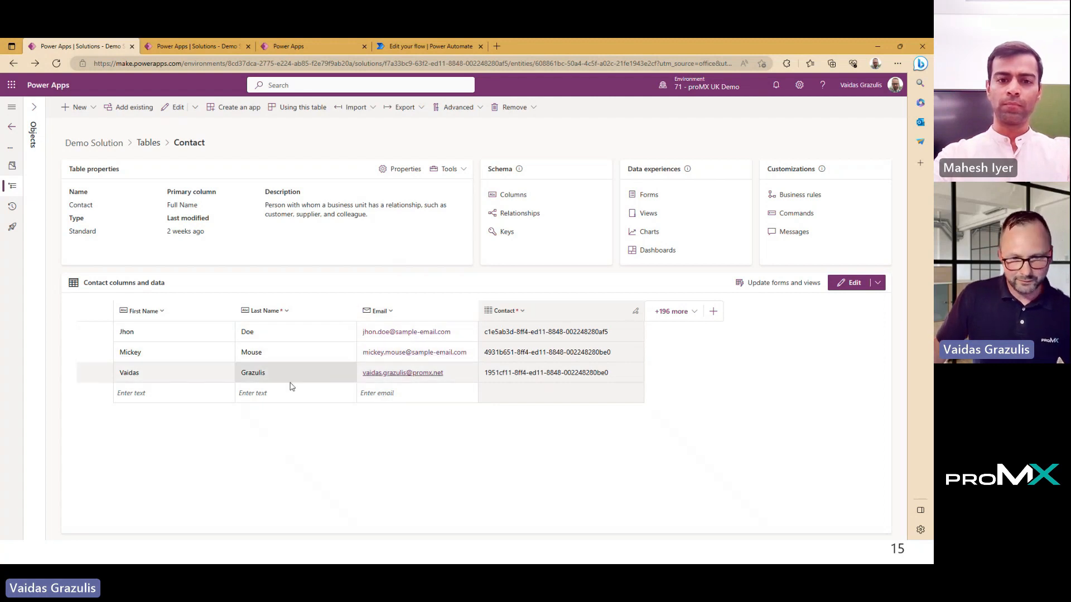
left_click(390, 312)
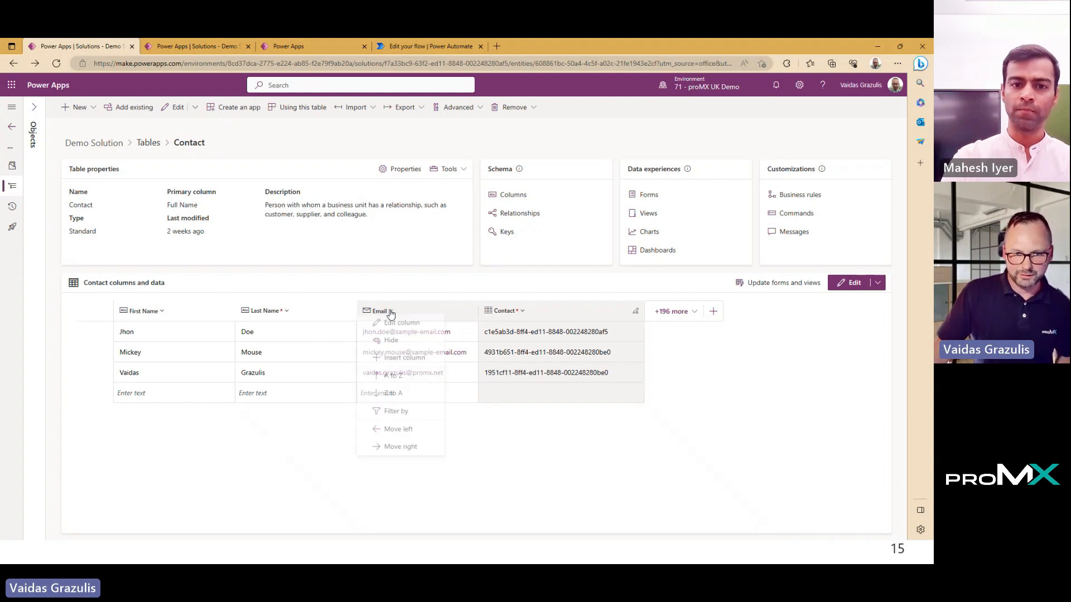
left_click(564, 487)
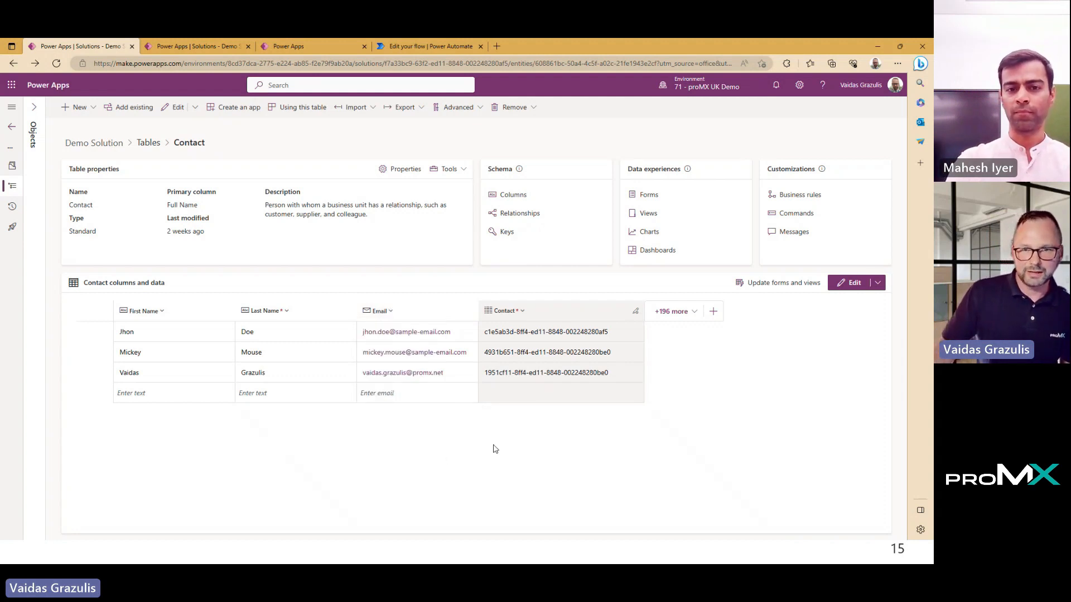
left_click(472, 48)
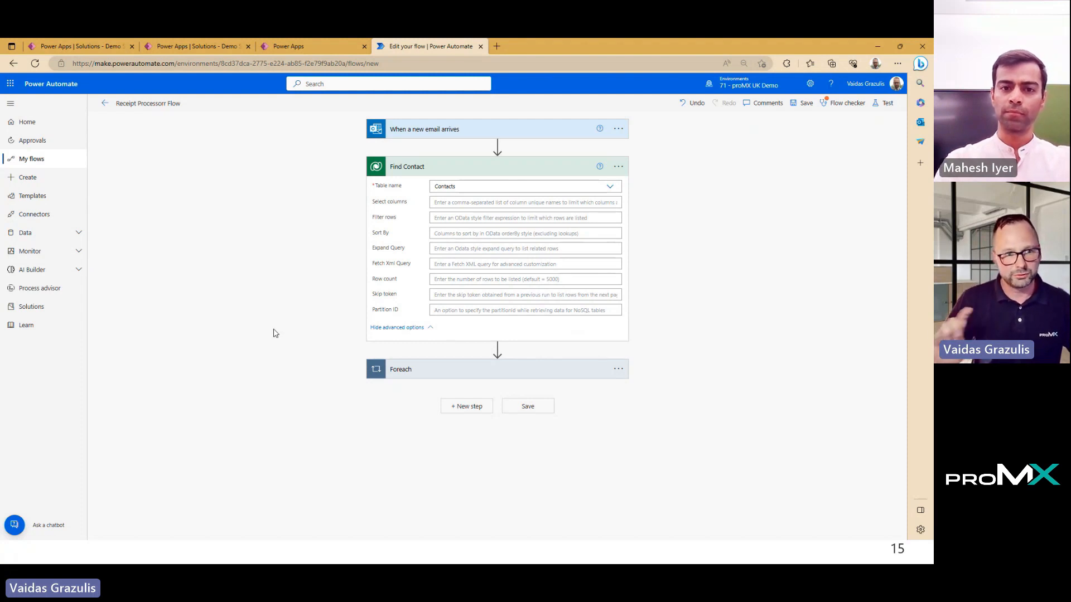
Copy the logical name from the Email column's advanced options in the Power Apps Contact table, and close the column editor without changes.
left_click(95, 46)
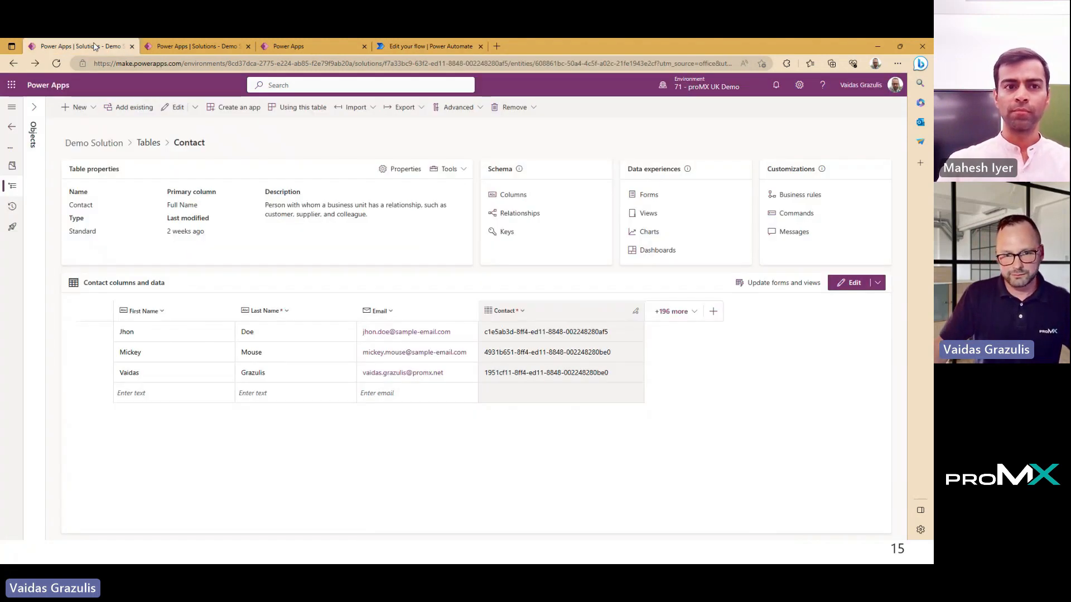
left_click(392, 312)
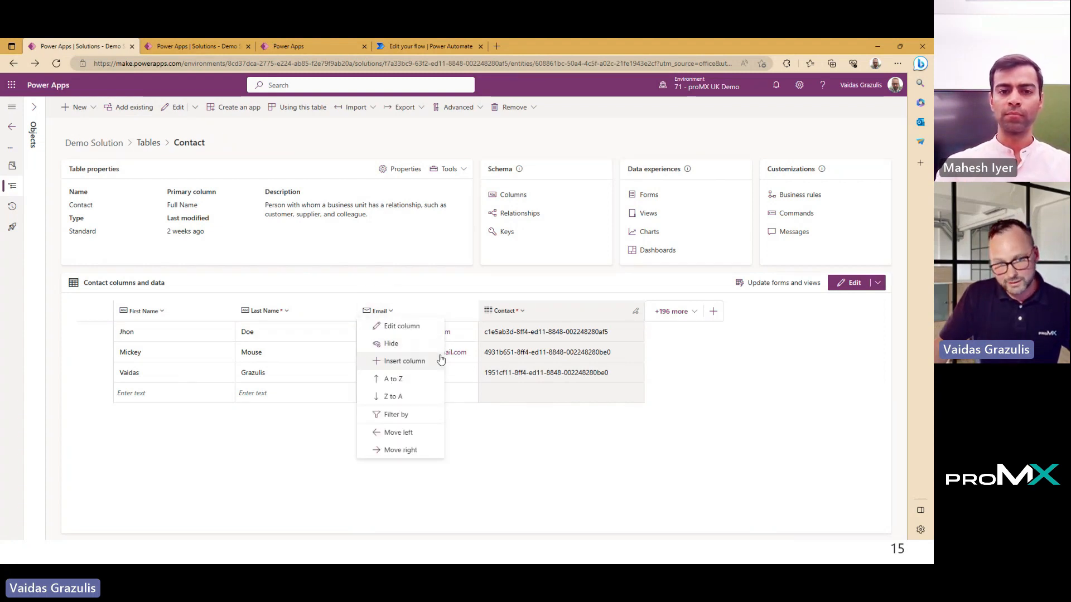
left_click(402, 326)
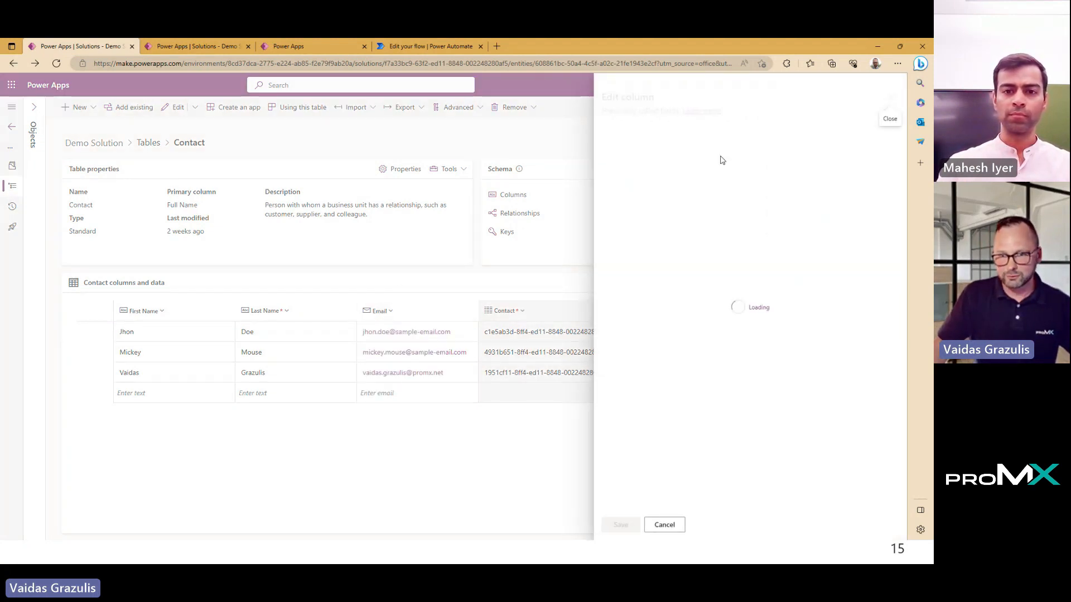
left_click(627, 396)
scroll(859, 346, "down", 2)
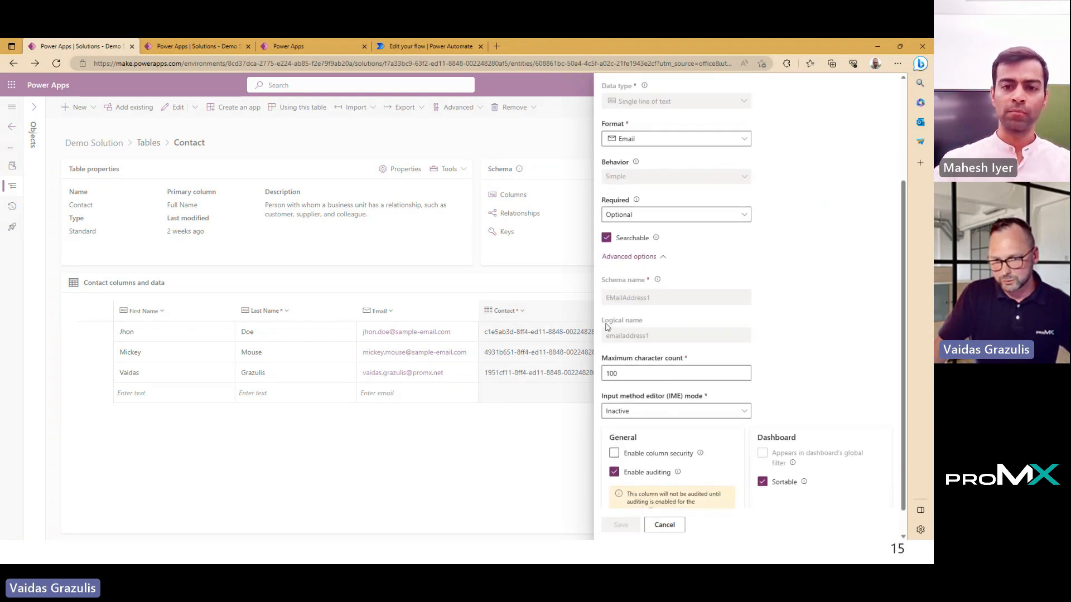
double_click(659, 336)
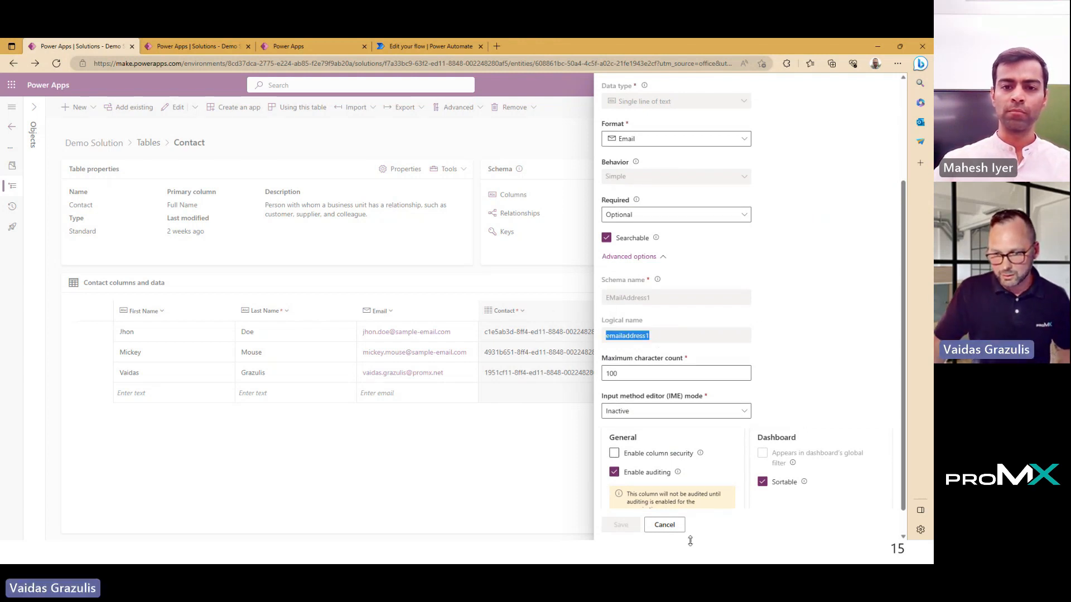
left_click(672, 527)
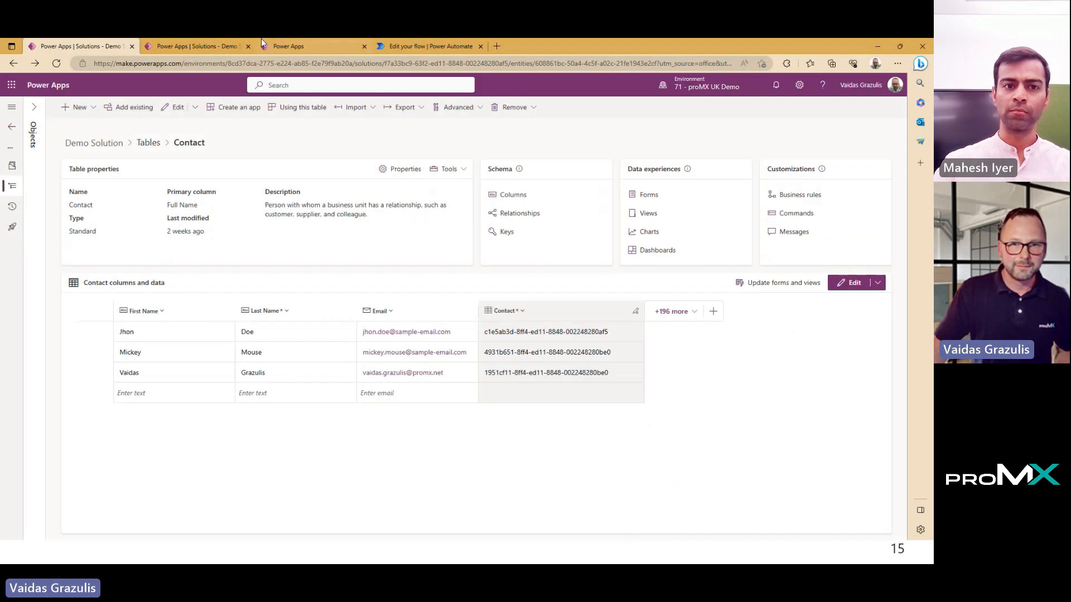
In the flow's Find Contact action, filter rows with emailaddress1 eq '' and insert the trigger's From value between the quotes.
left_click(435, 50)
left_click(458, 219)
type("emailaddress1")
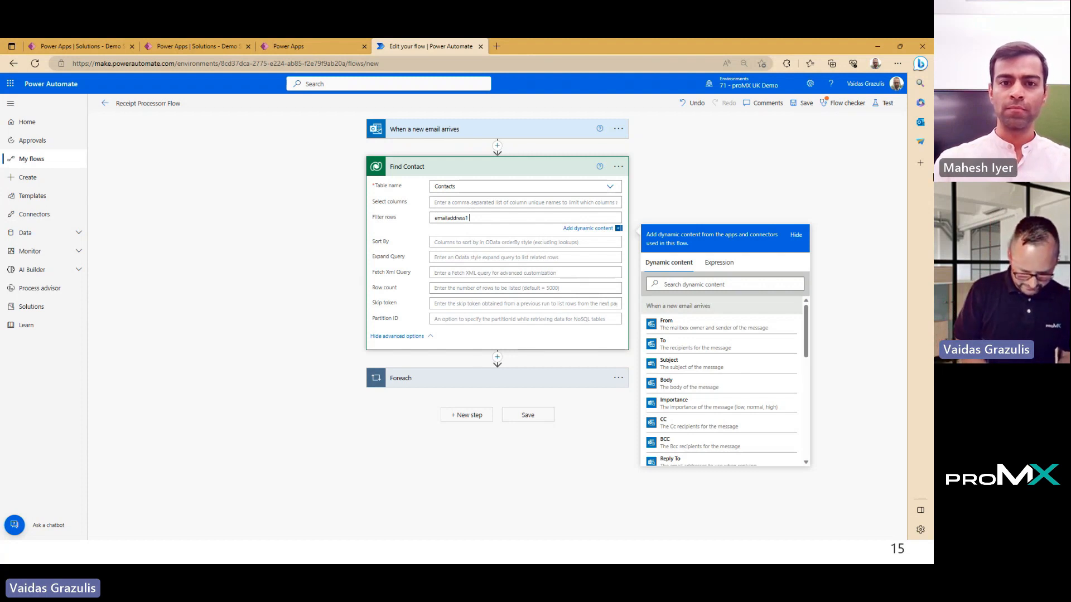
type(" eq")
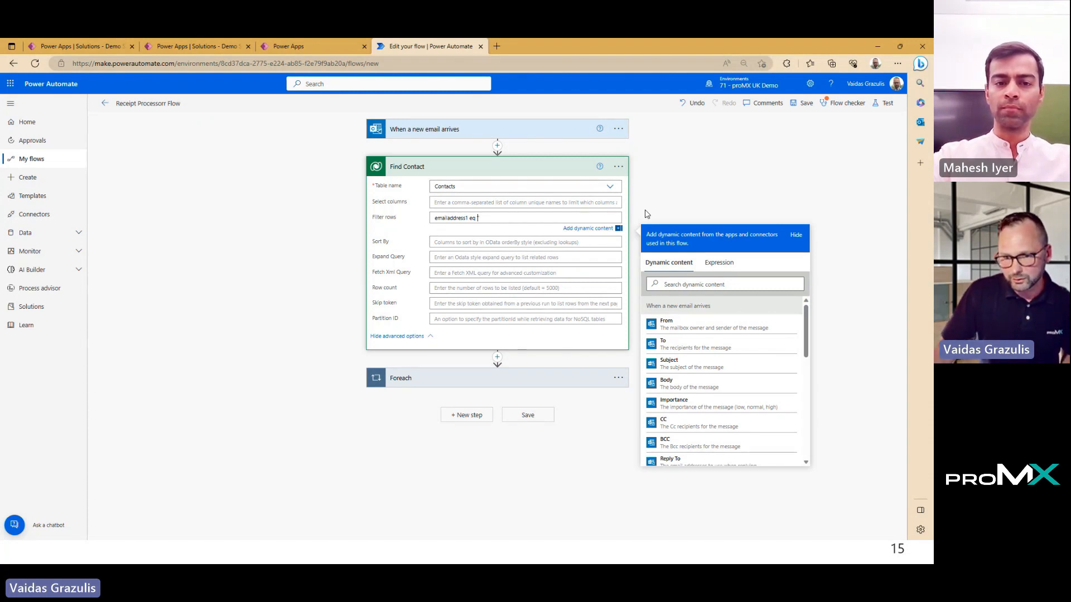
left_click(667, 324)
left_click(715, 161)
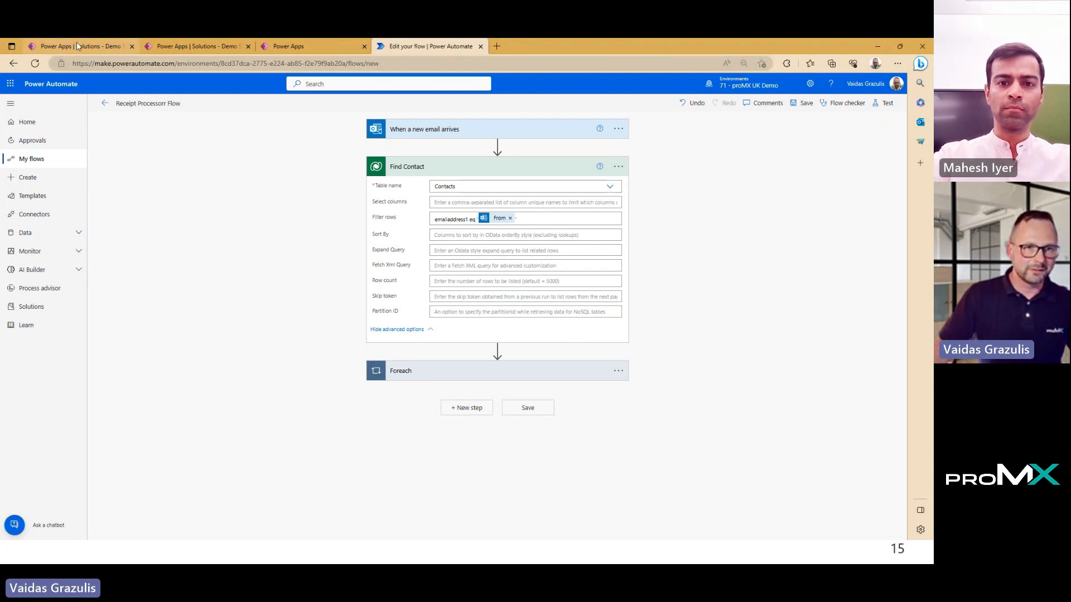
Copy the logical name contactid from the Contact identifier column's advanced options in the Power Apps Contact table, and close the editor without changes.
mouse_move(77, 44)
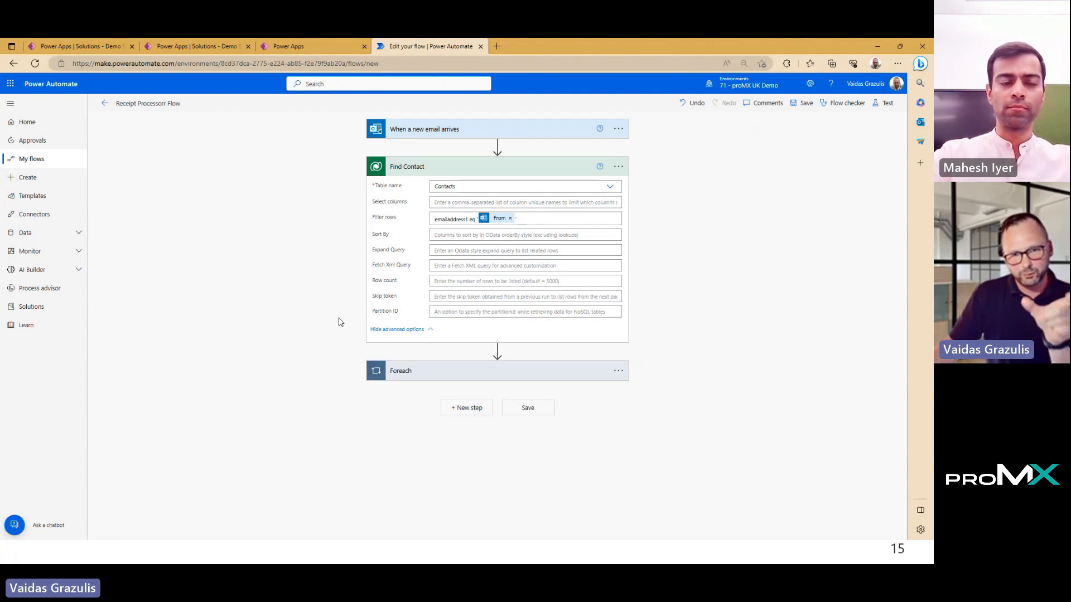
left_click(86, 47)
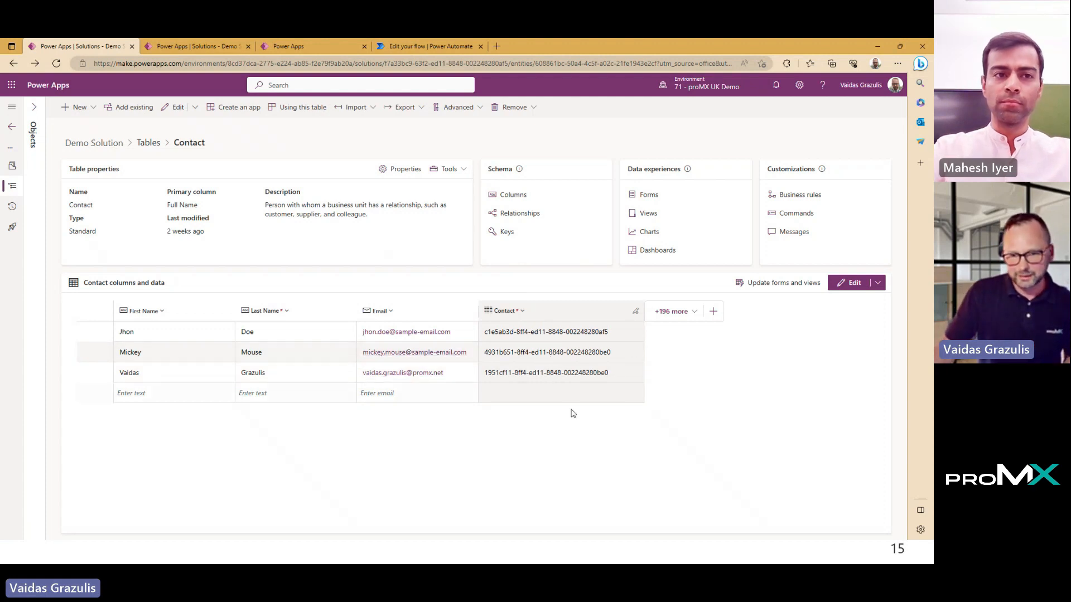
left_click(523, 312)
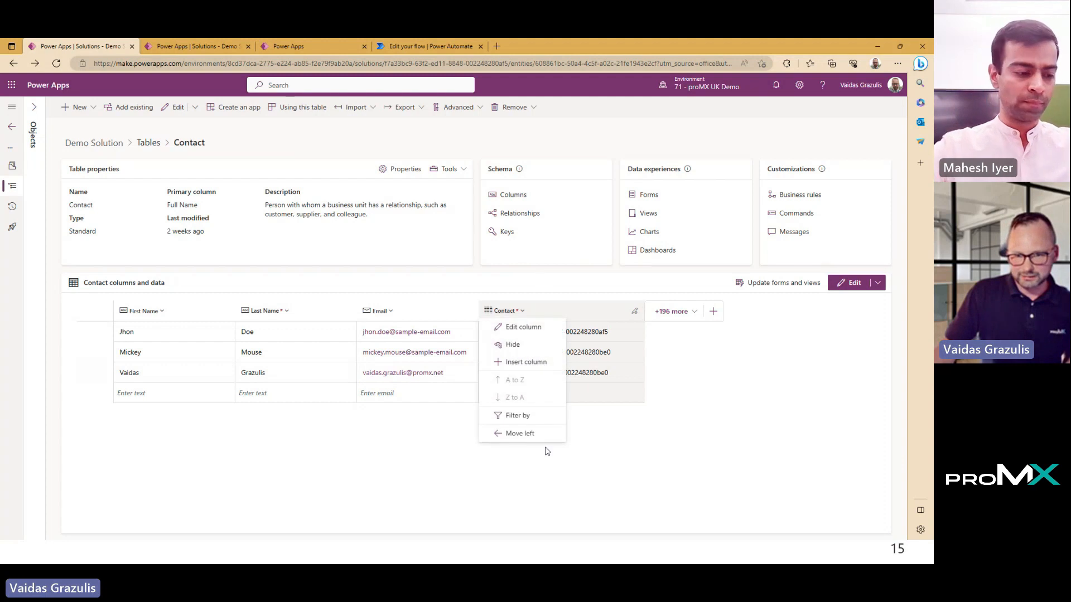
left_click(539, 330)
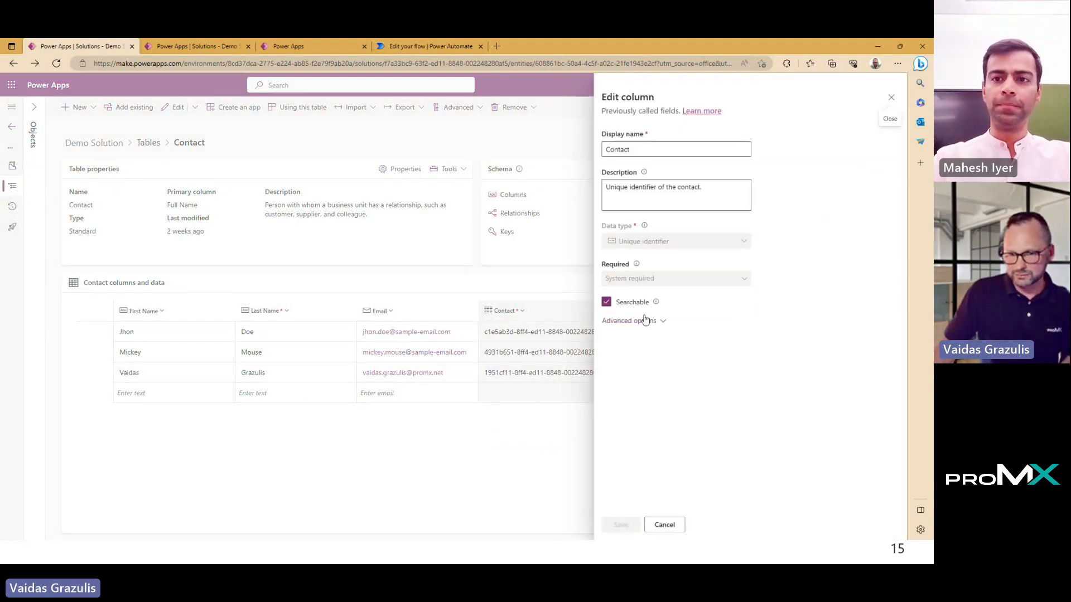
left_click(642, 321)
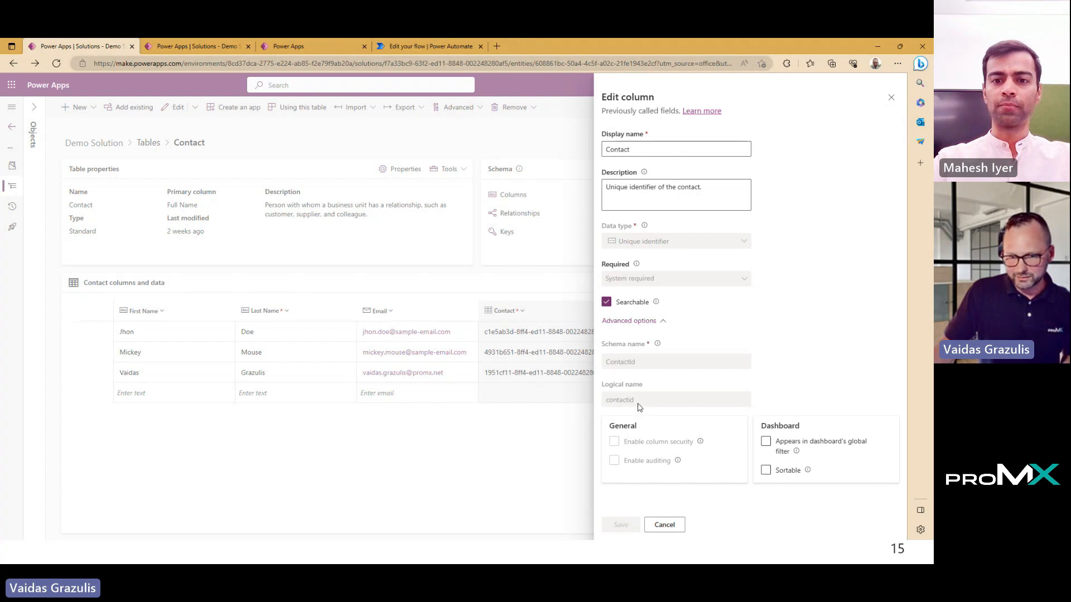
left_click(884, 451)
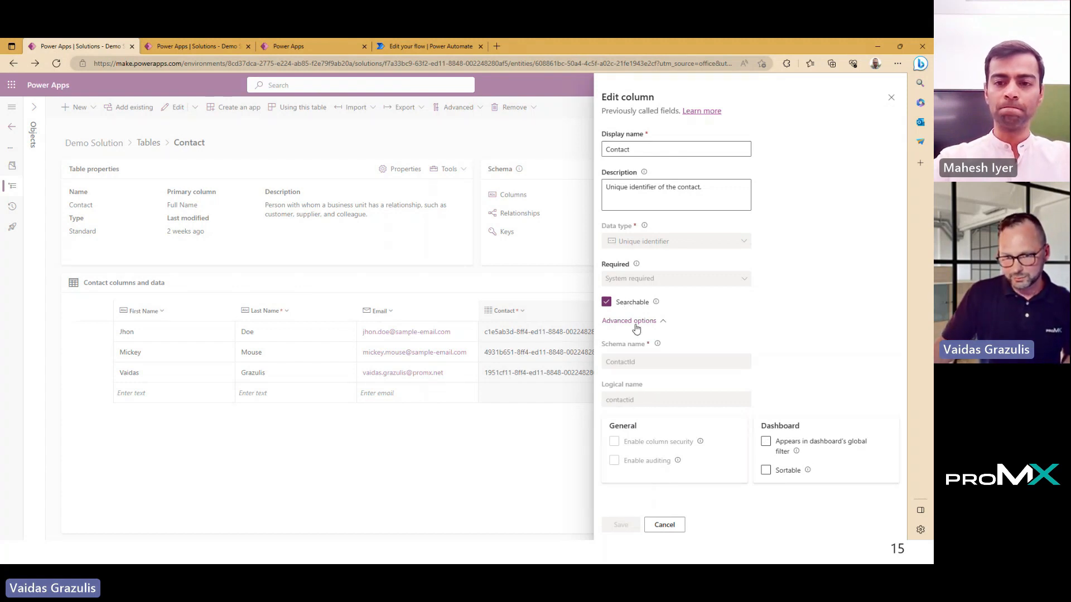
double_click(632, 400)
key("ctrl+c")
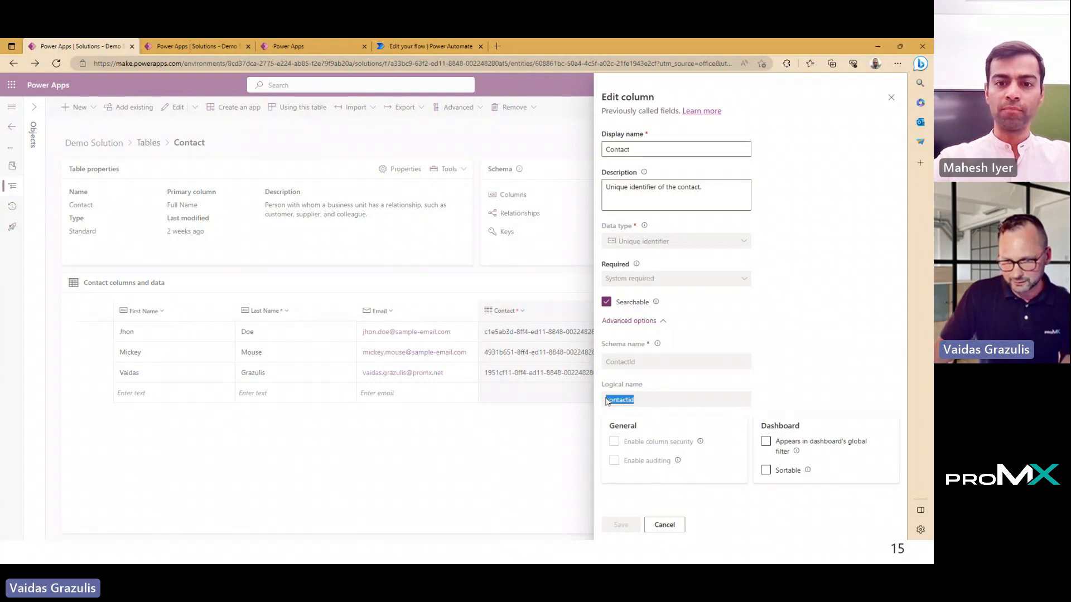
left_click(678, 524)
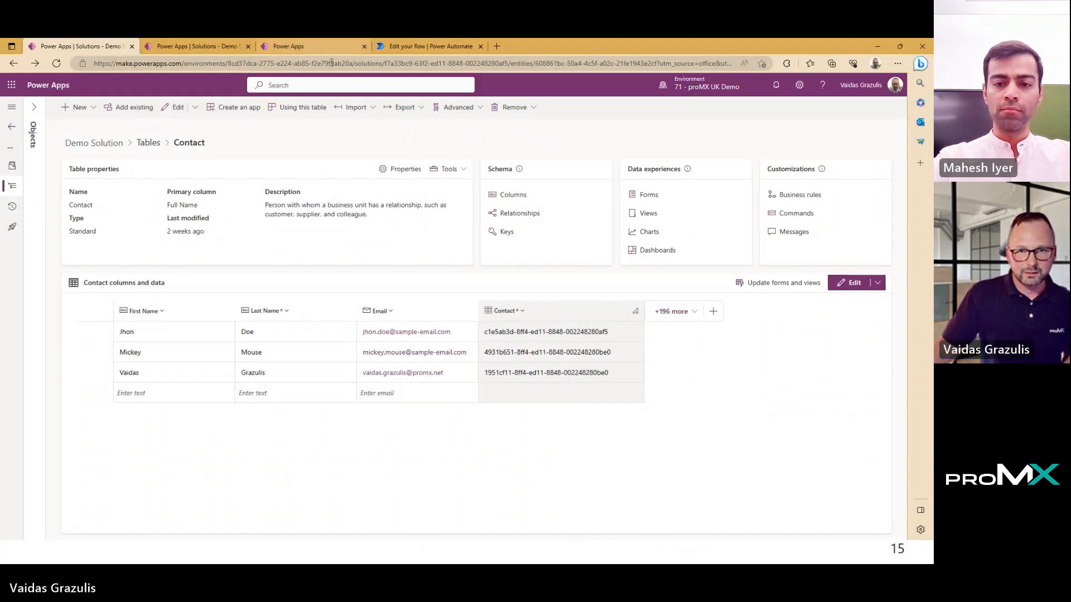
Back in the flow editor, limit the Find Contact action's selected columns to contactid and collapse the action.
left_click(422, 48)
left_click(467, 205)
key("ctrl+v")
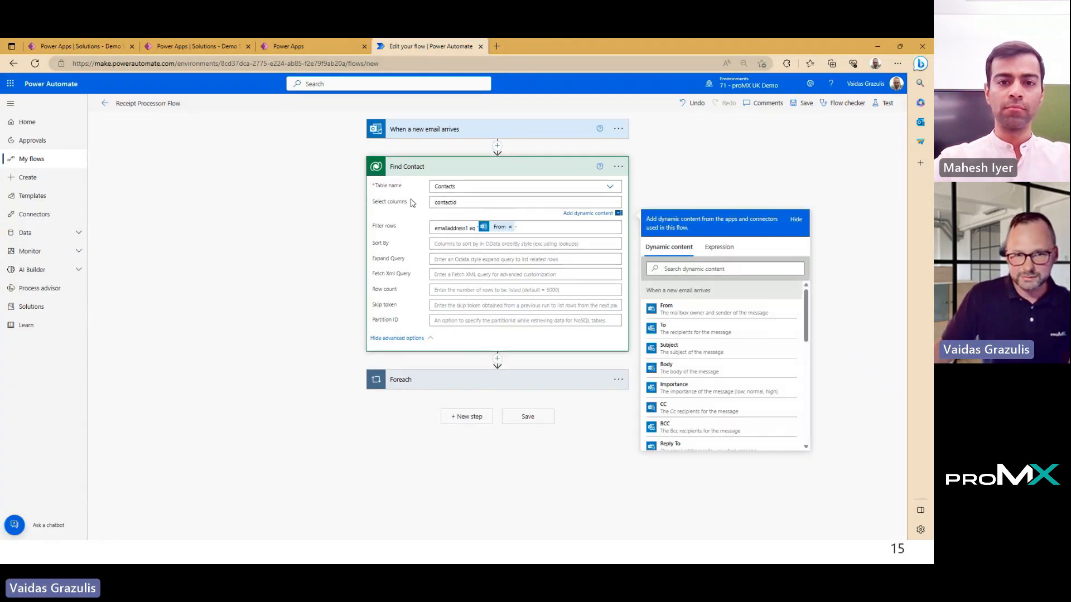
left_click(731, 160)
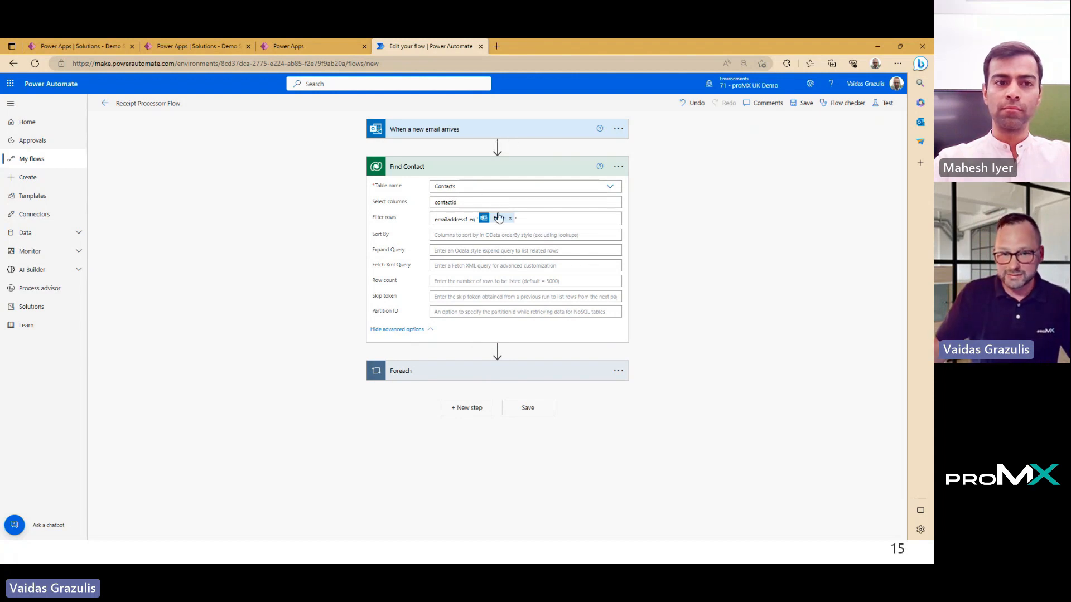
left_click(464, 166)
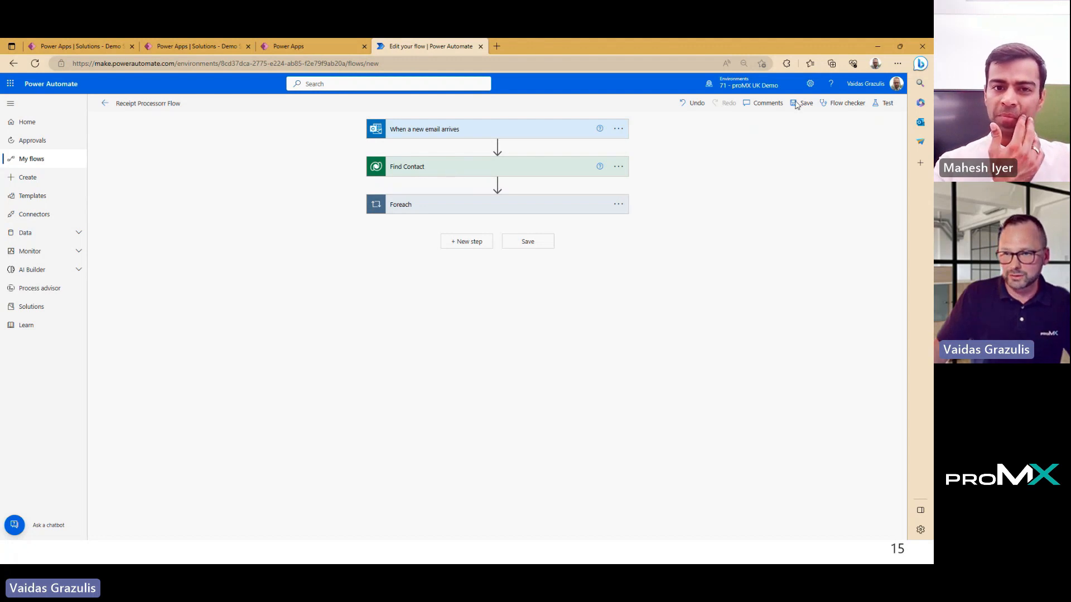
Expand the Foreach loop and insert a Microsoft Dataverse "Add a new row" action between Scan Receipt and Apply to each.
left_click(460, 209)
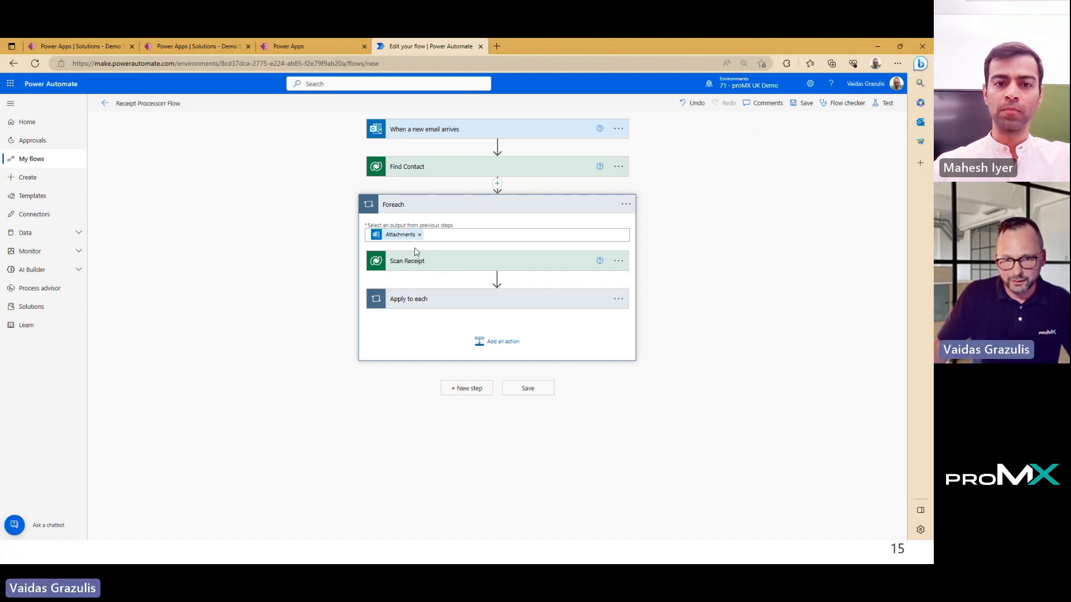
left_click(497, 279)
left_click(503, 288)
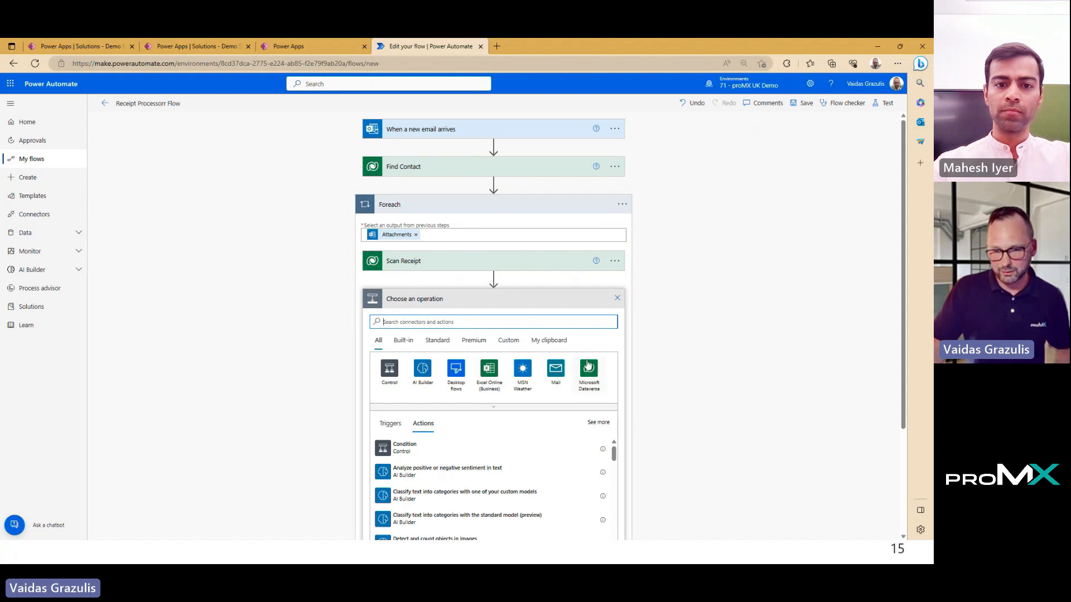
left_click(593, 379)
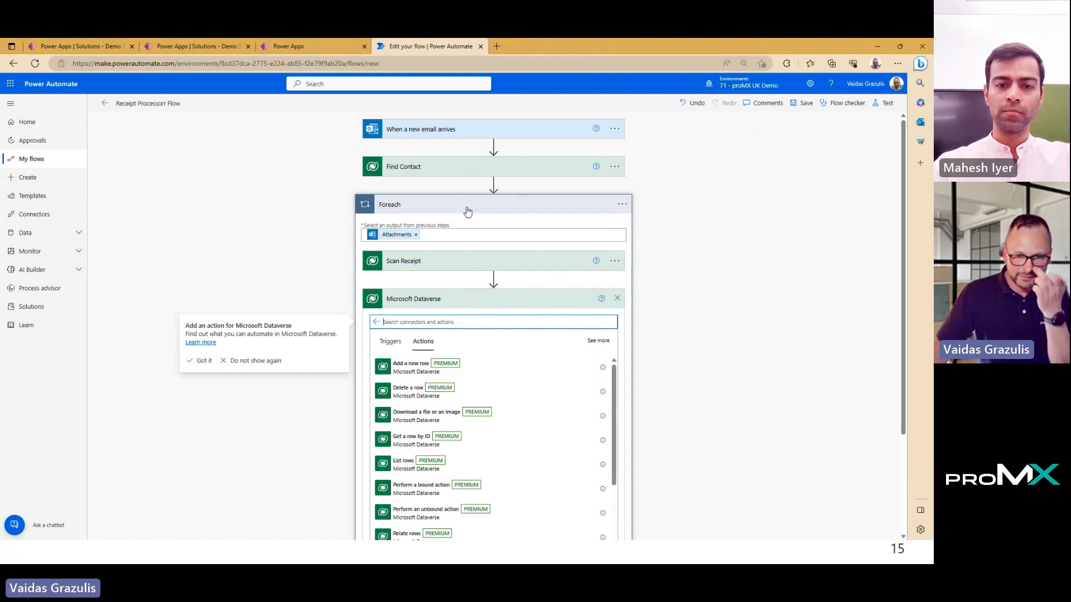
left_click(438, 370)
left_click(438, 371)
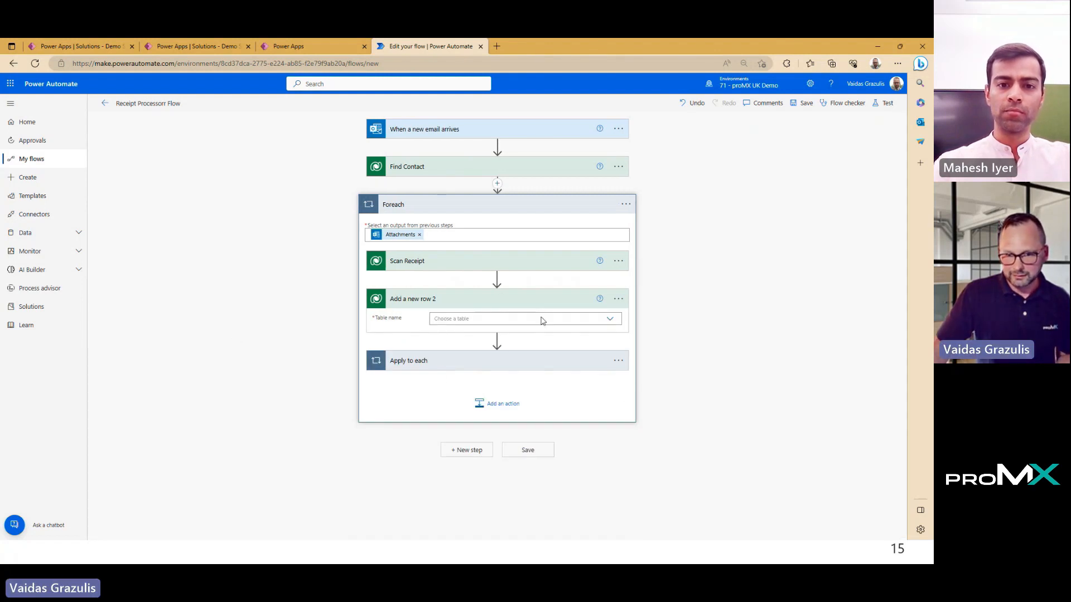
Rename the new Dataverse row action to "Add a Receipt".
left_click(617, 300)
left_click(645, 329)
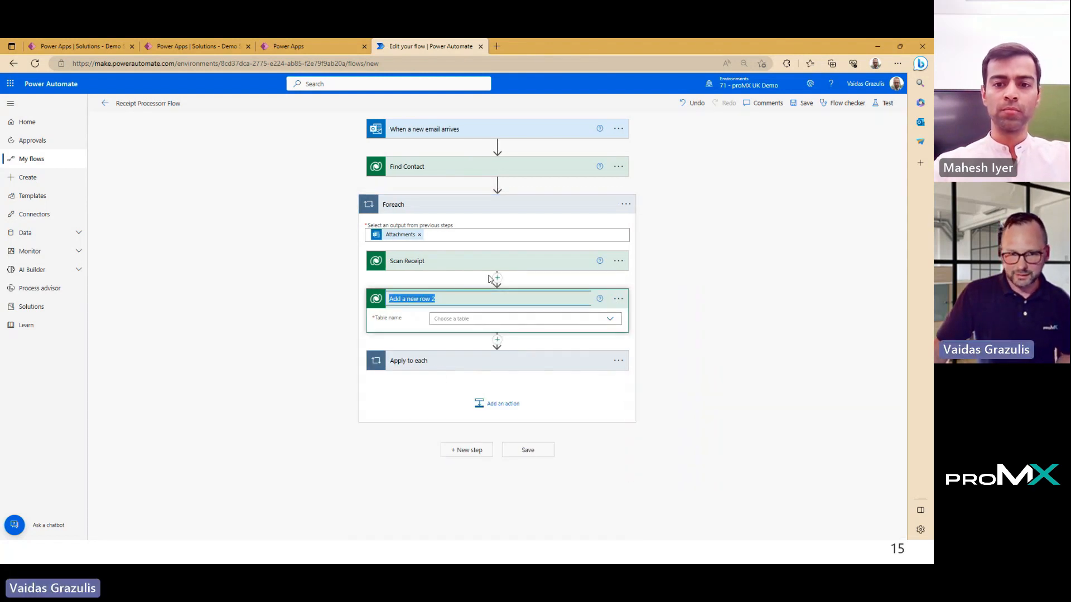
type("Add a")
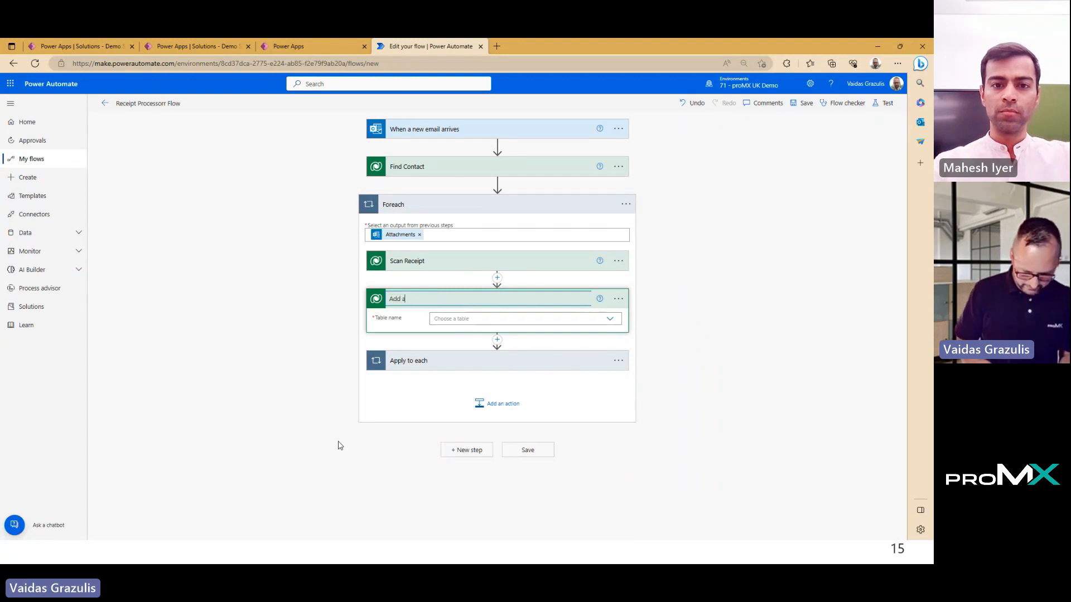
type(" Receipt")
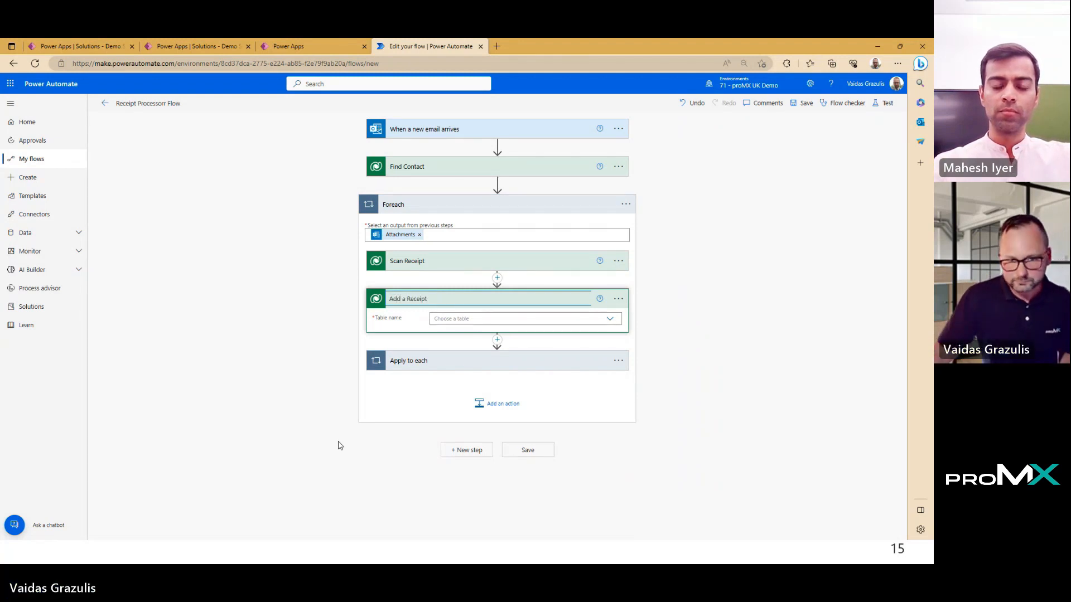
Set the Add a Receipt action's table to Receipts and expand its advanced options.
left_click(489, 315)
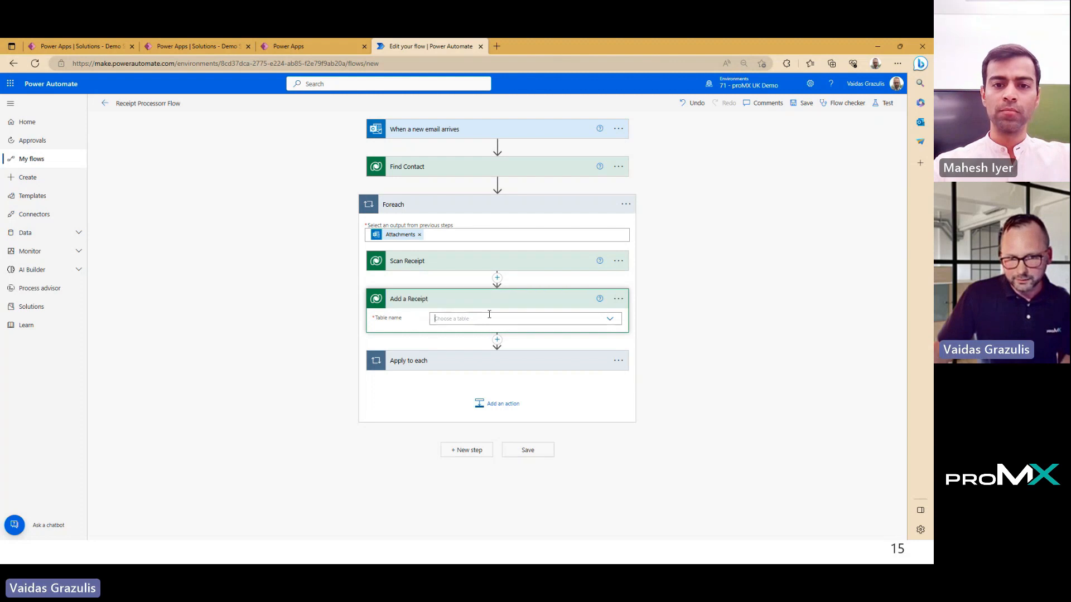
type("Receipt")
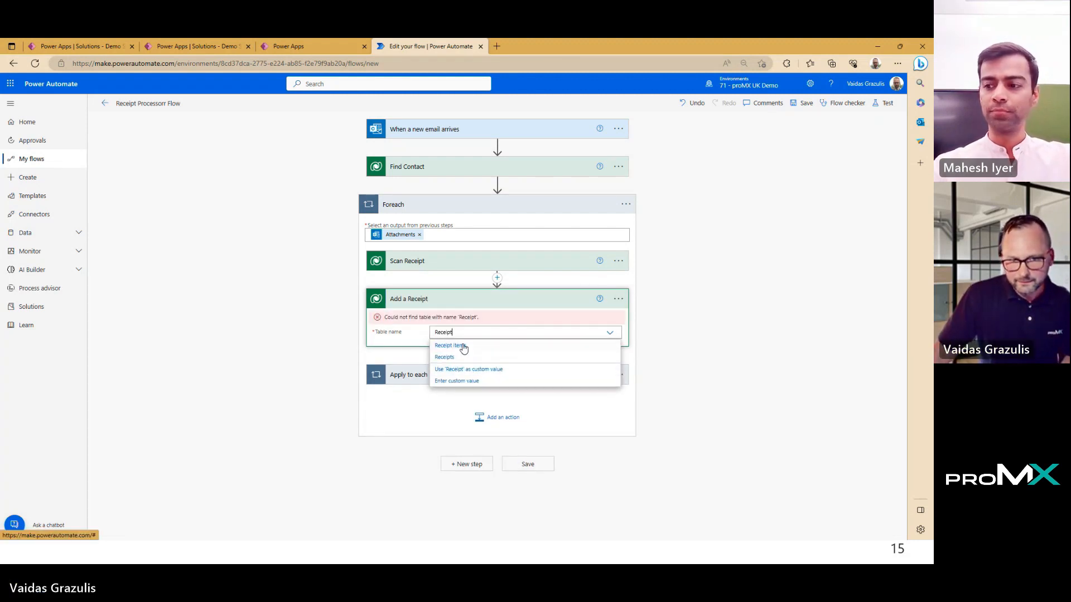
left_click(460, 345)
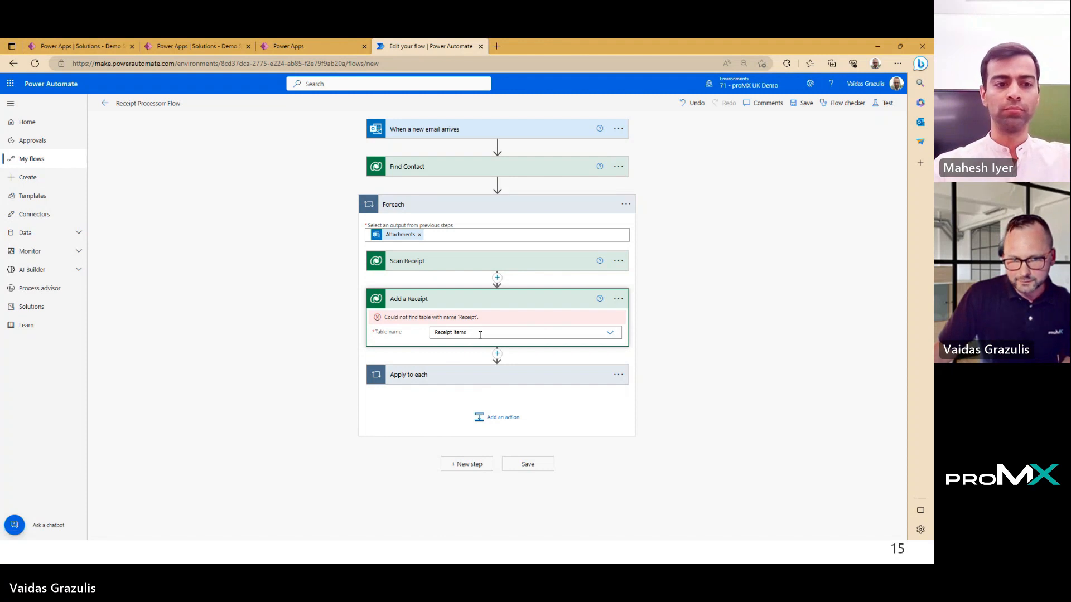
left_click(473, 319)
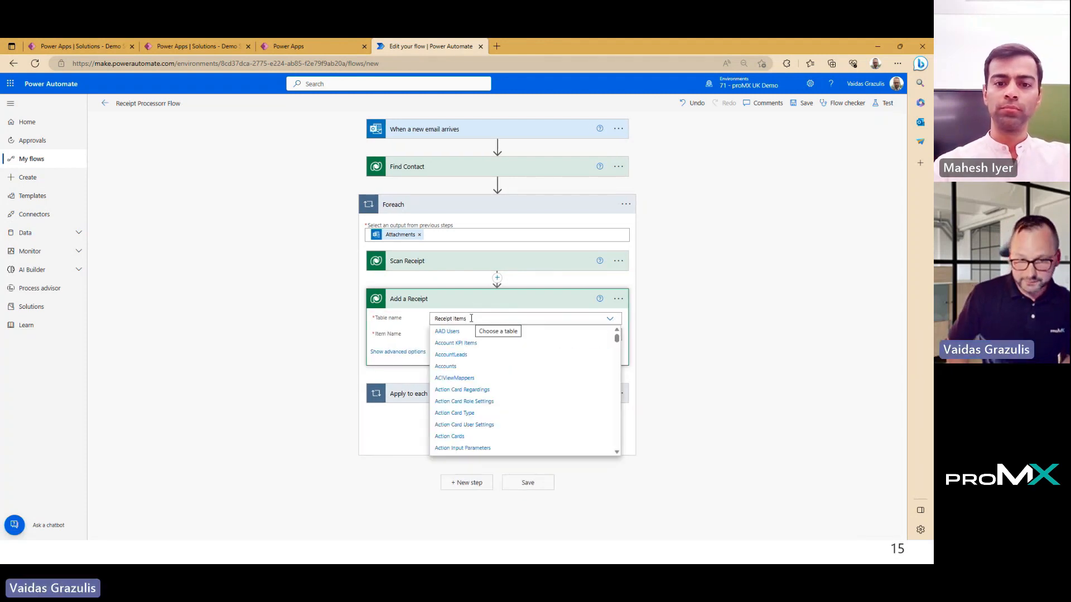
key("BackSpace")
key("BackSpace")
key("BackSpace")
key("BackSpace")
key("BackSpace")
key("BackSpace")
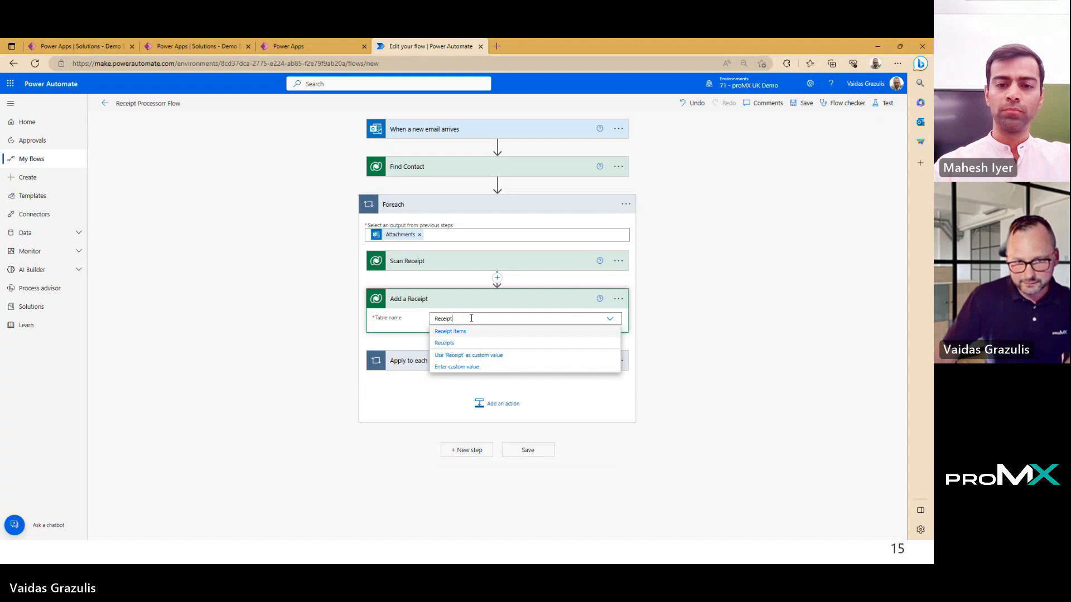
left_click(451, 359)
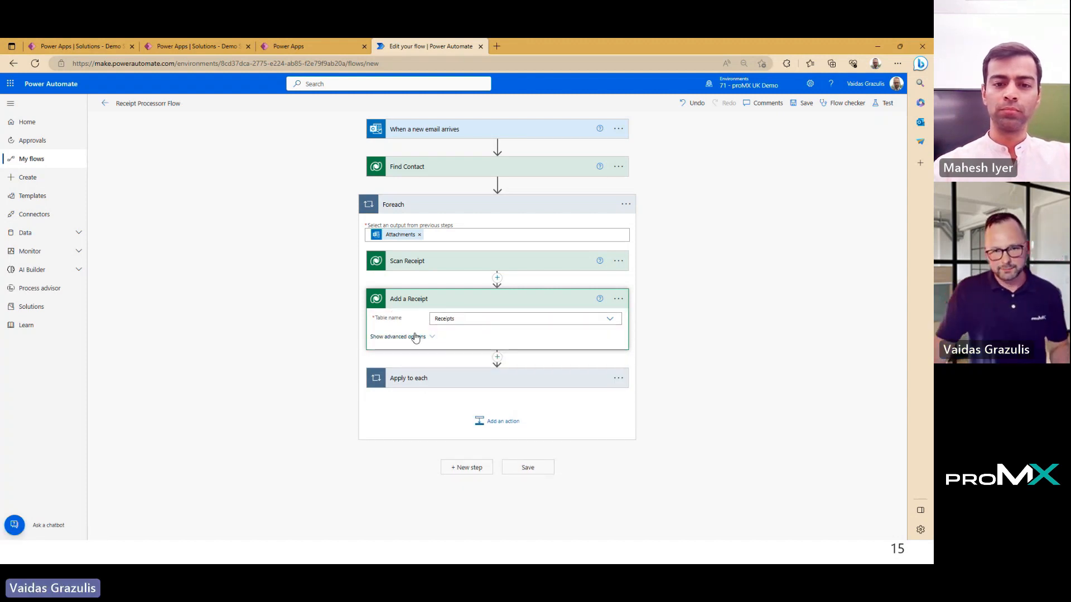
left_click(415, 336)
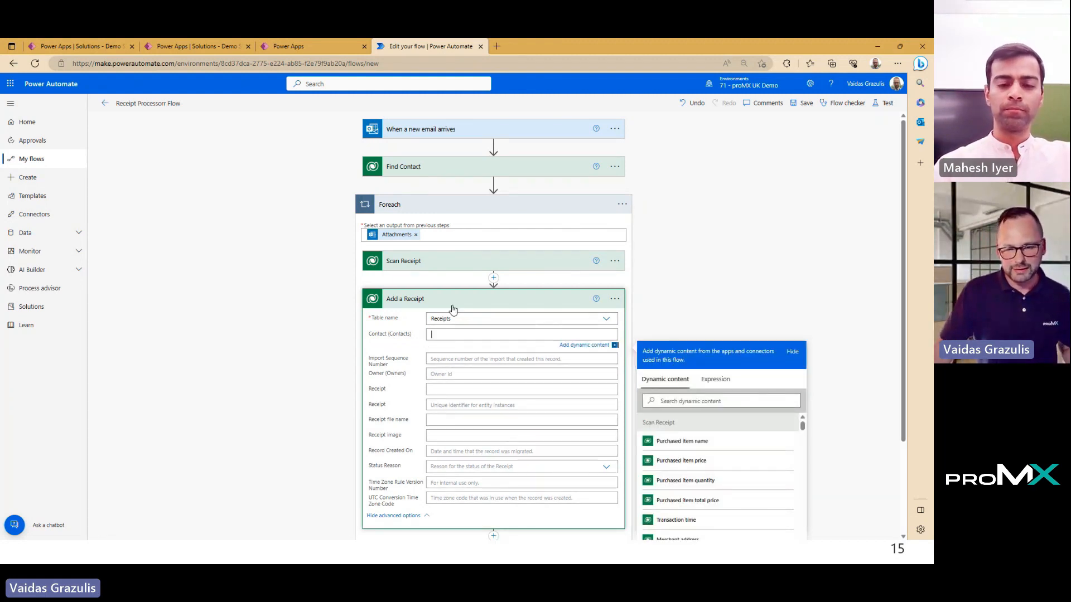
Copy the Contact table's set name from Power Apps and enter "contacts(" in the Add a Receipt action's Contact (Contacts) field.
key("XF86AudioLowerVolume")
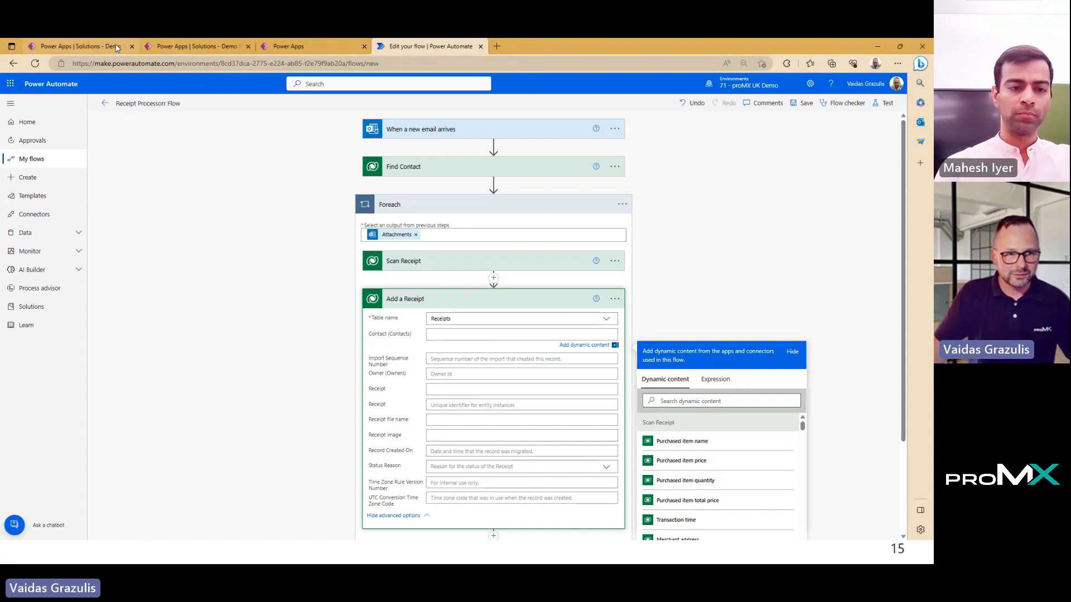
left_click(78, 46)
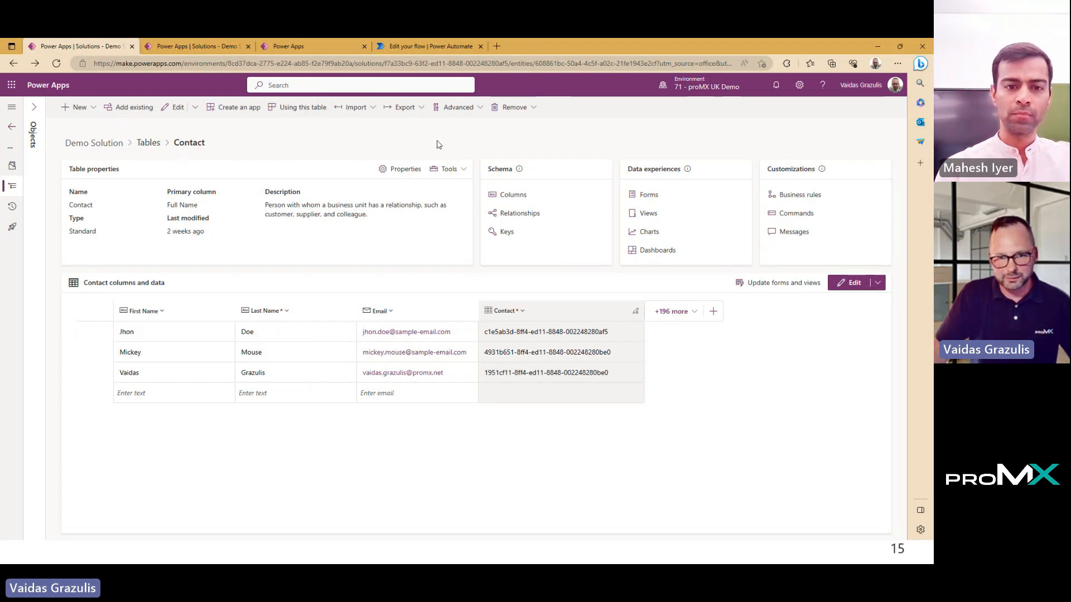
left_click(462, 173)
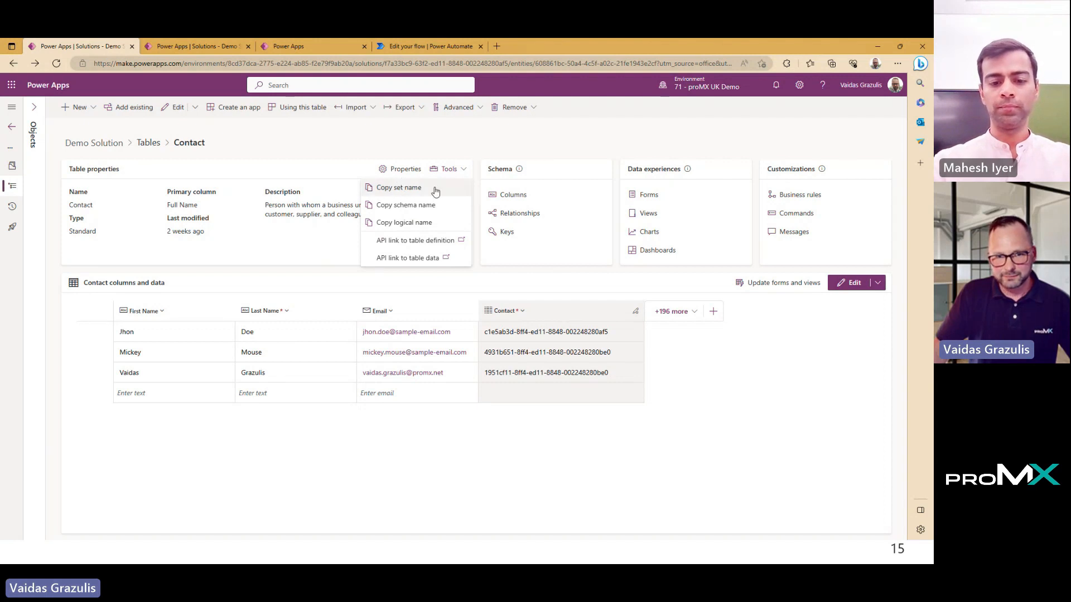
left_click(404, 188)
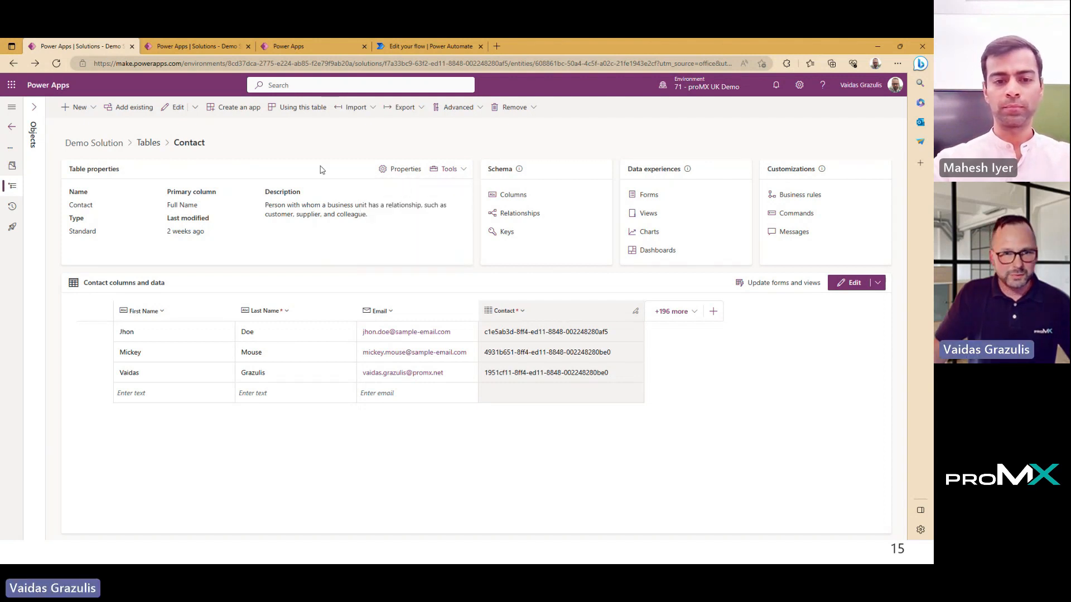
left_click(432, 50)
type("contacts")
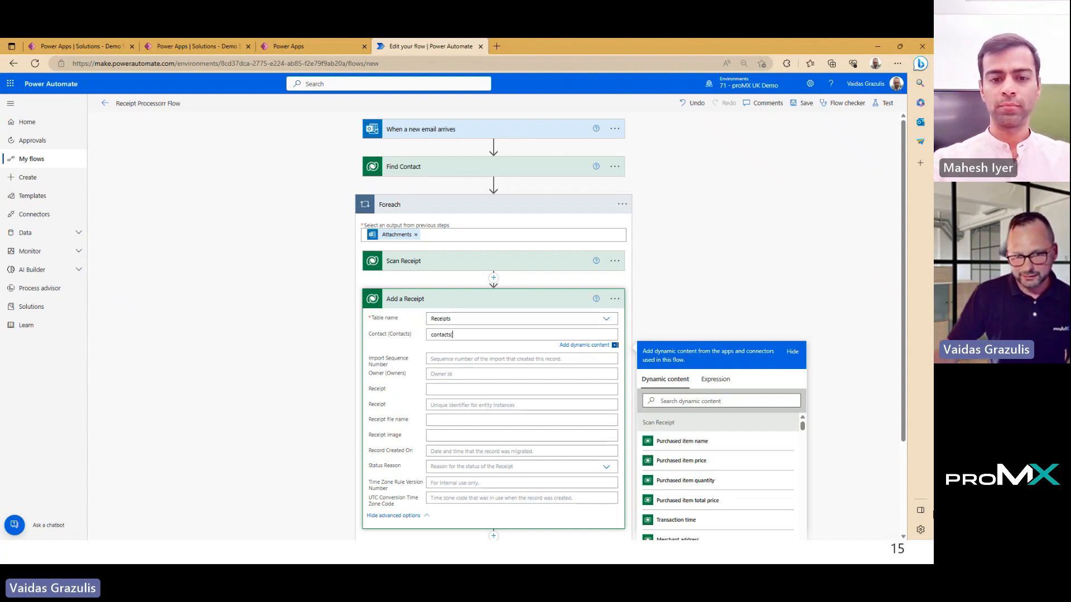
Insert Find Contact's Contact identifier as dynamic content after "contacts(" in the Add a Receipt action's Contact (Contacts) field.
left_click(715, 401)
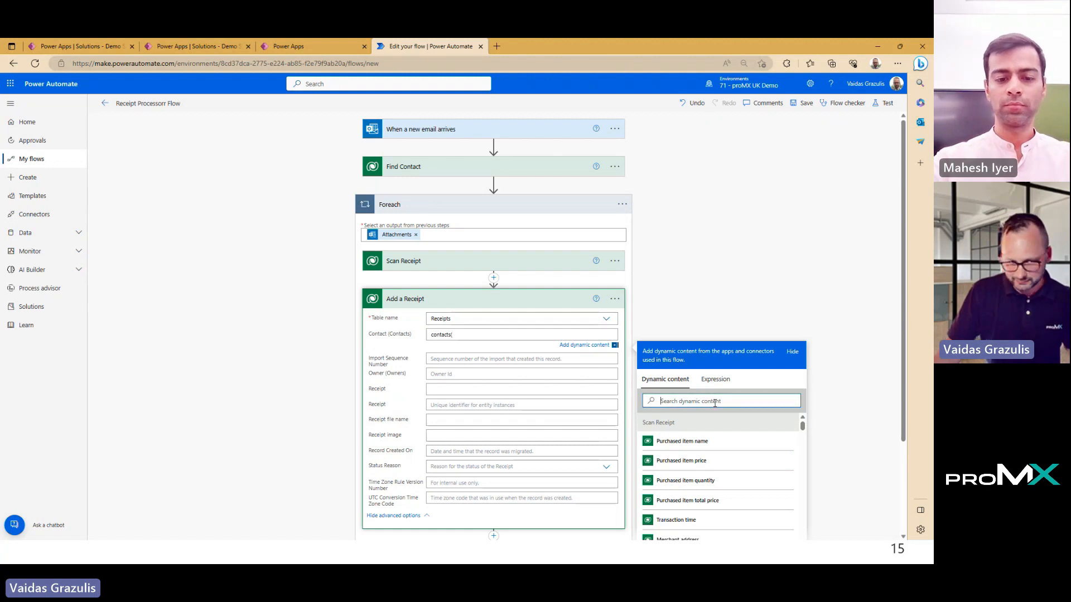
type("conatyc")
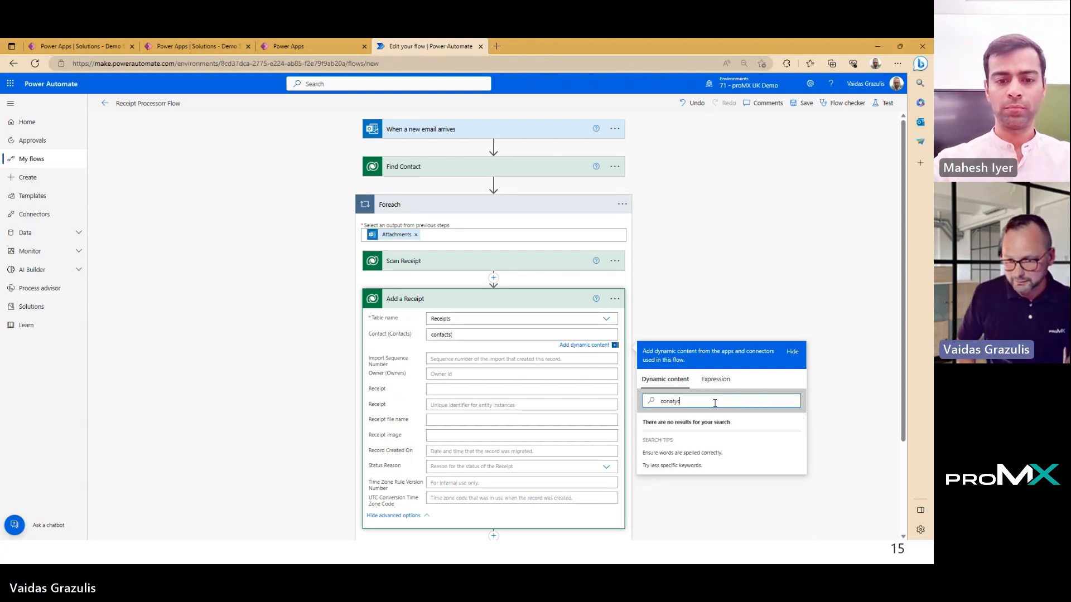
key("BackSpace")
key("BackSpace")
key("BackSpace")
key("BackSpace")
key("BackSpace")
key("BackSpace")
key("BackSpace")
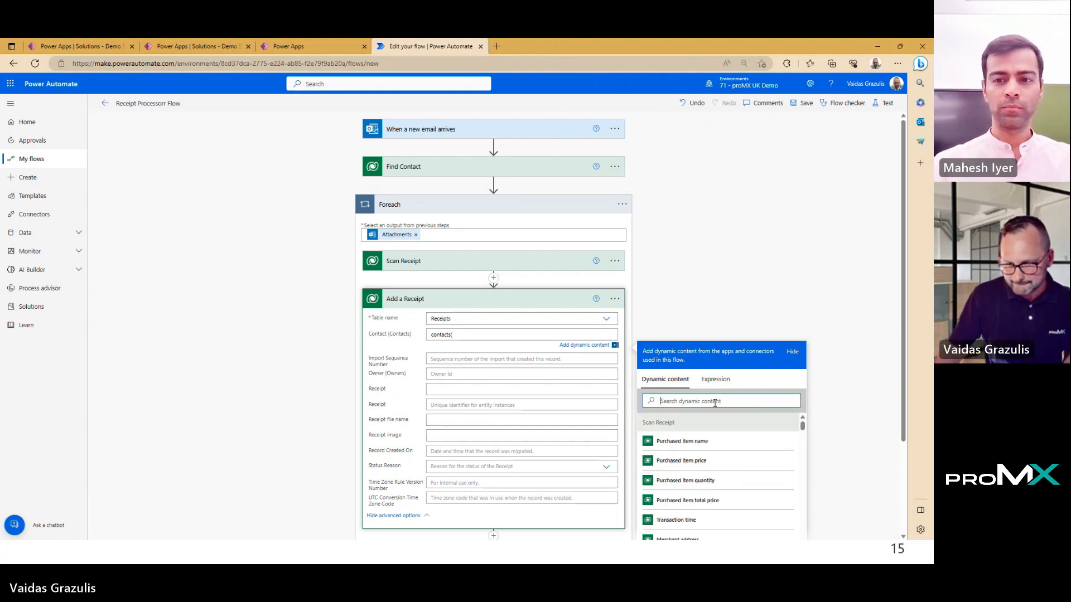
scroll(719, 379, "down", 1)
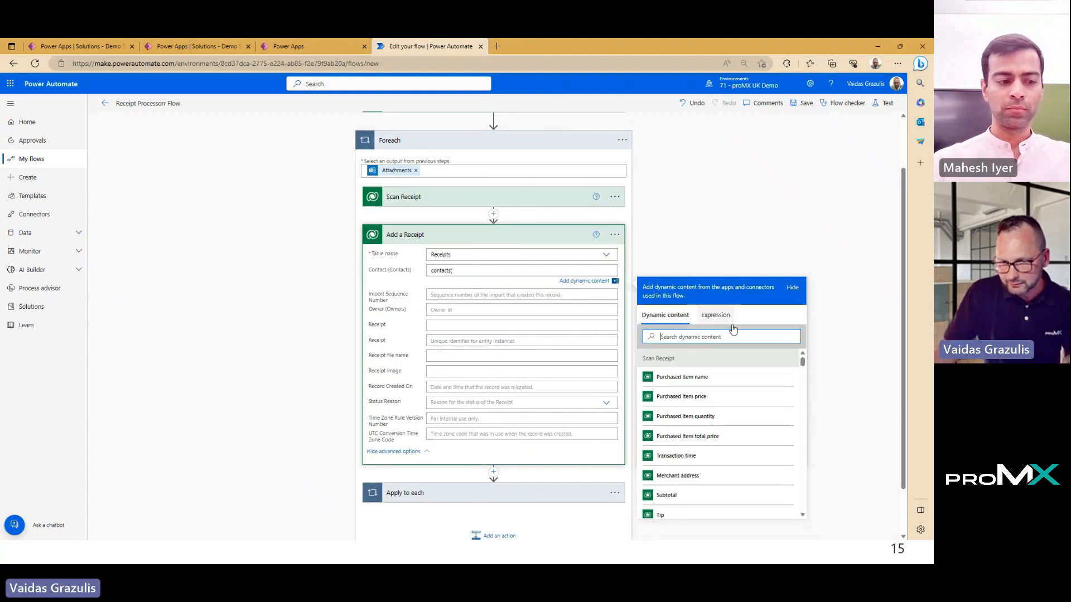
type("conat")
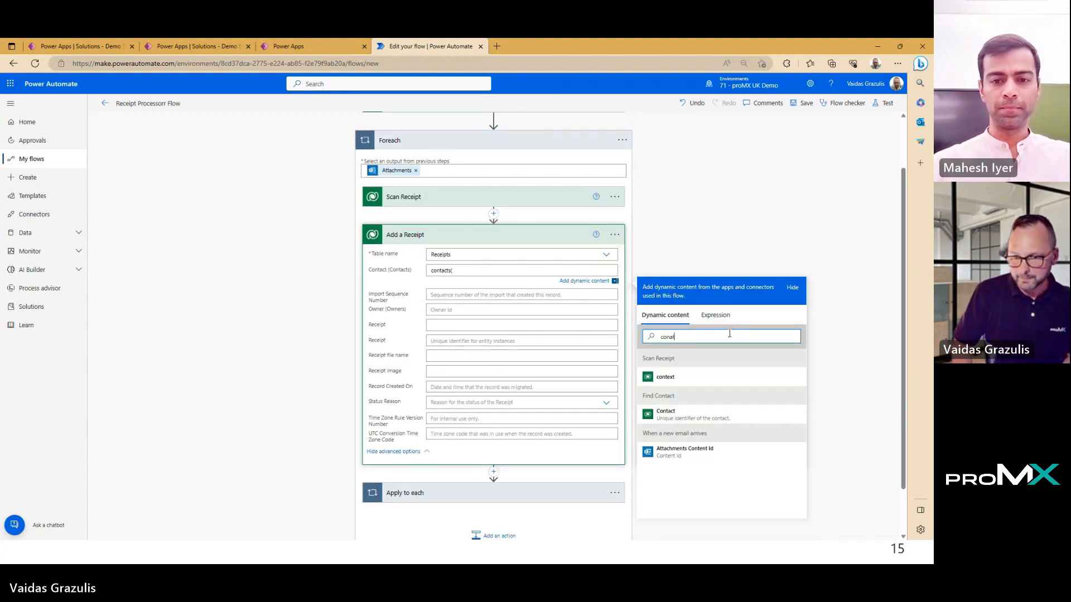
left_click(696, 418)
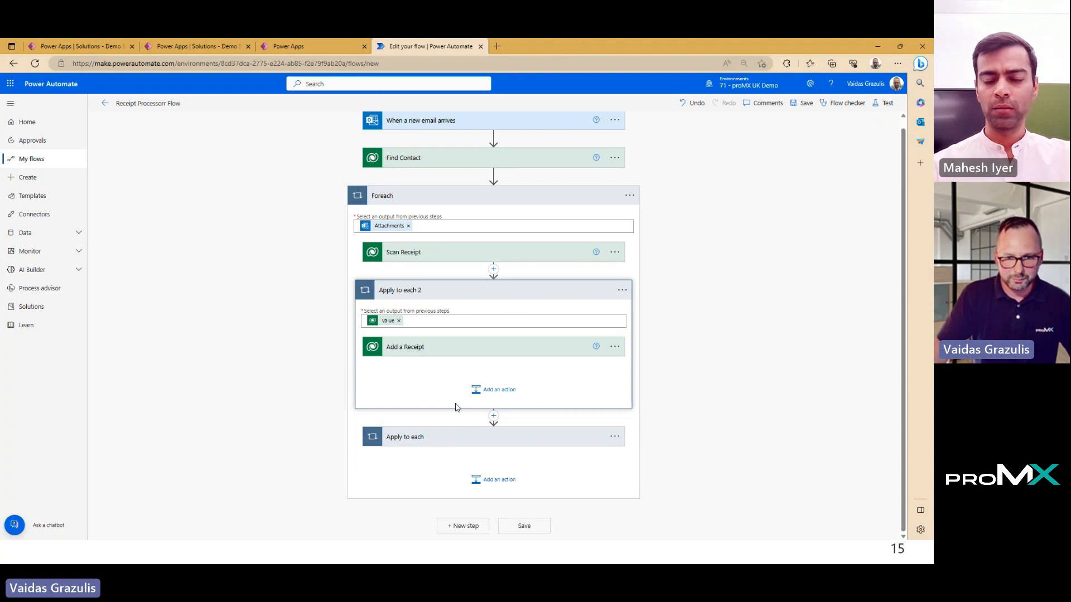
Reopen the Add a Receipt action and close its Contact (Contacts) value with ")" after the Contact token.
left_click(486, 355)
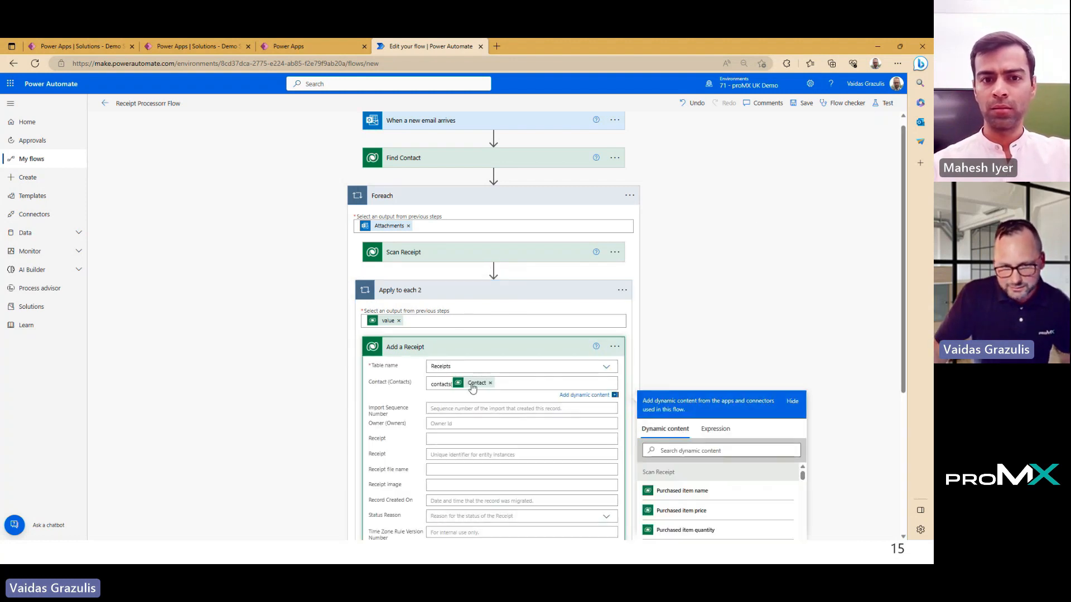
left_click(512, 380)
type(")")
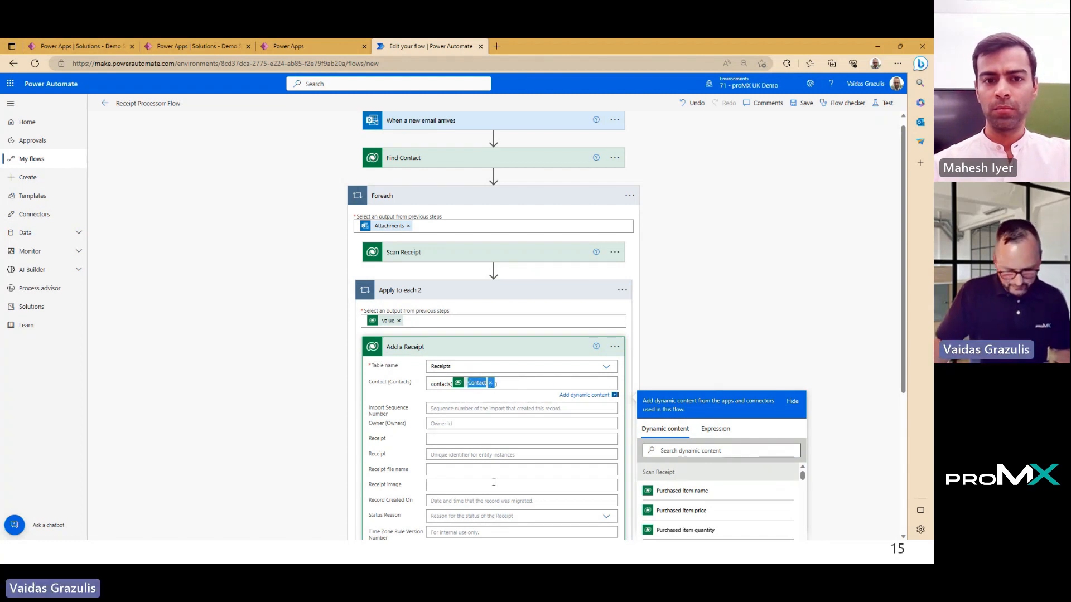
Enter items('Apply_to_each_2')?['contactid'] in the expression editor for the Contact (Contacts) field.
left_click(709, 430)
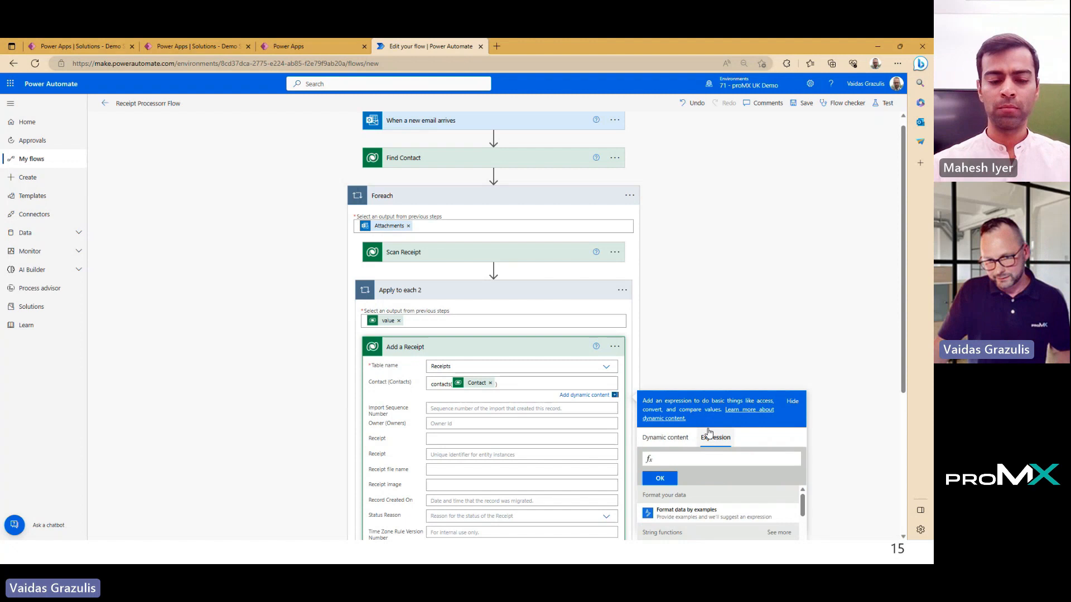
left_click(762, 456)
type("items('Apply_to_each_2')?['contactid']")
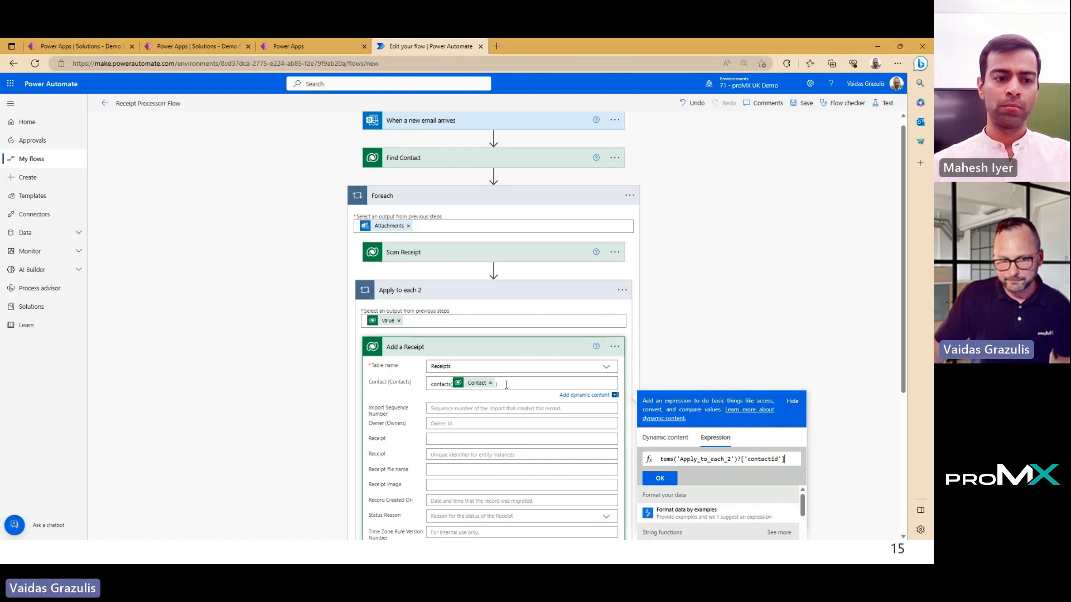
type(")")
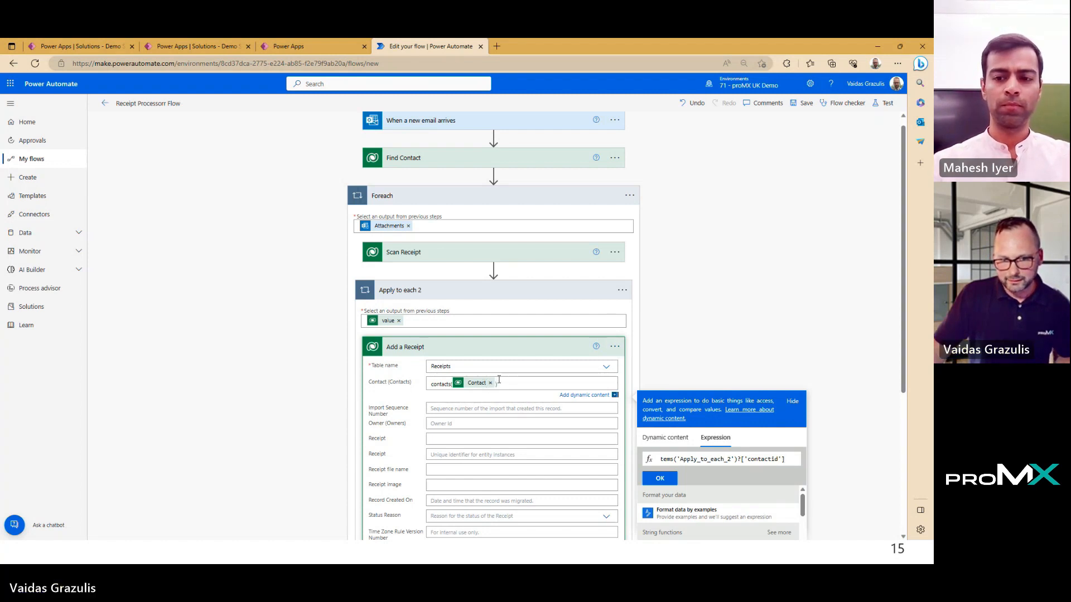
Remove the Contact token from the Contact (Contacts) value and clear the expression editor.
left_click(491, 384)
left_click_drag(794, 458, 621, 456)
key("BackSpace")
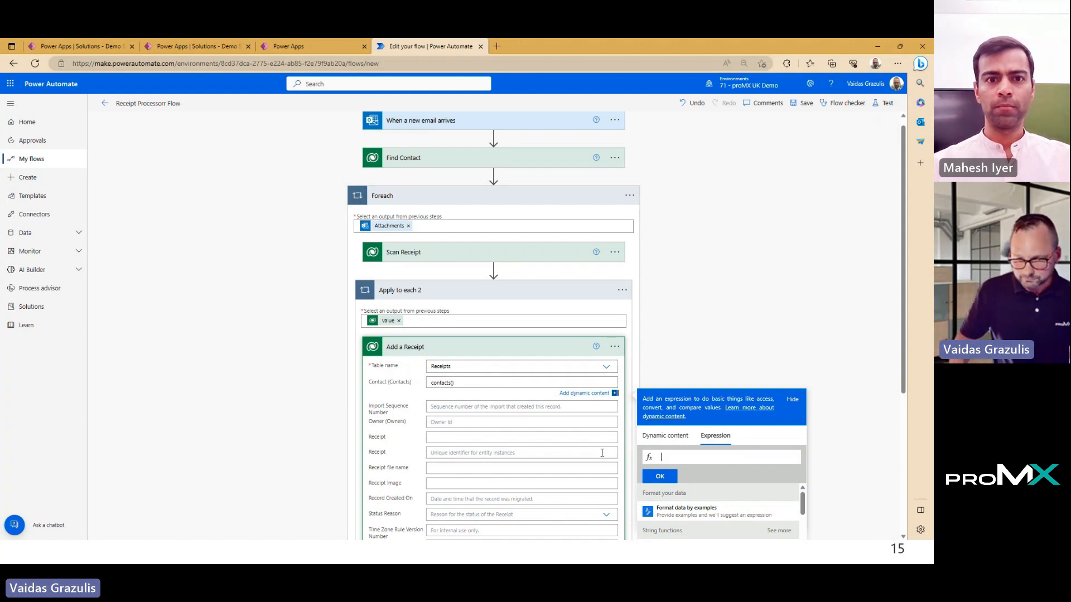
Write the expression outputs('Find_Contact')?['body/value'] for the Contact (Contacts) field.
type("out")
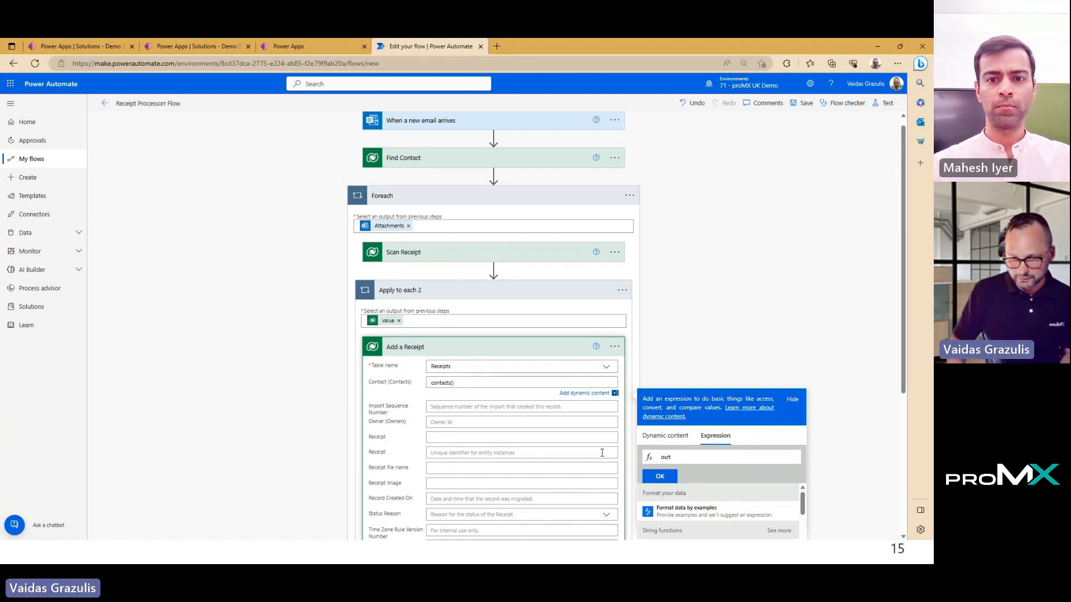
type("pur")
type("s")
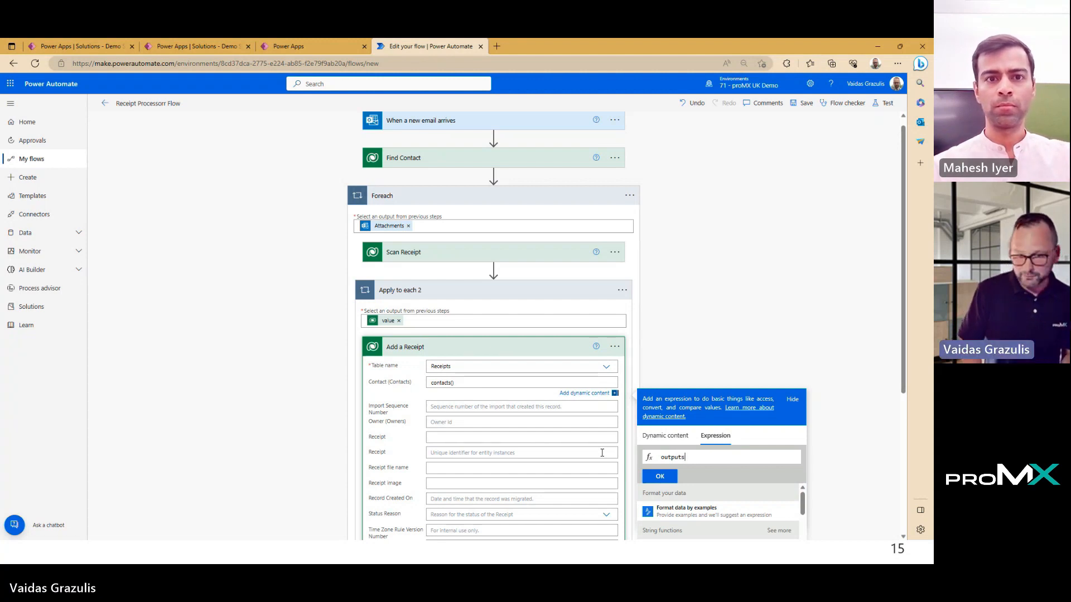
type("()")
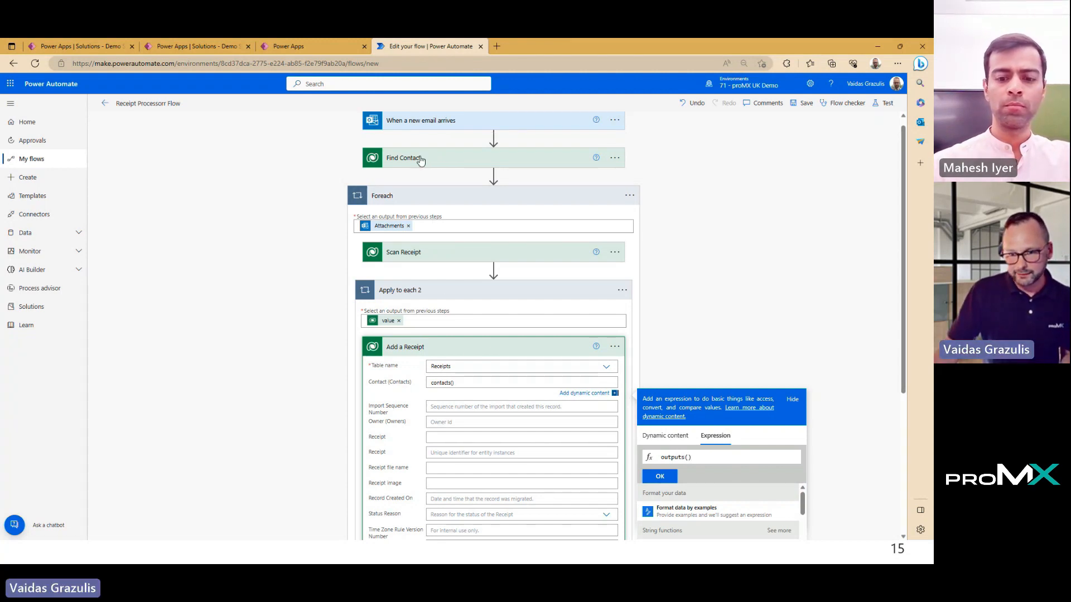
type("''")
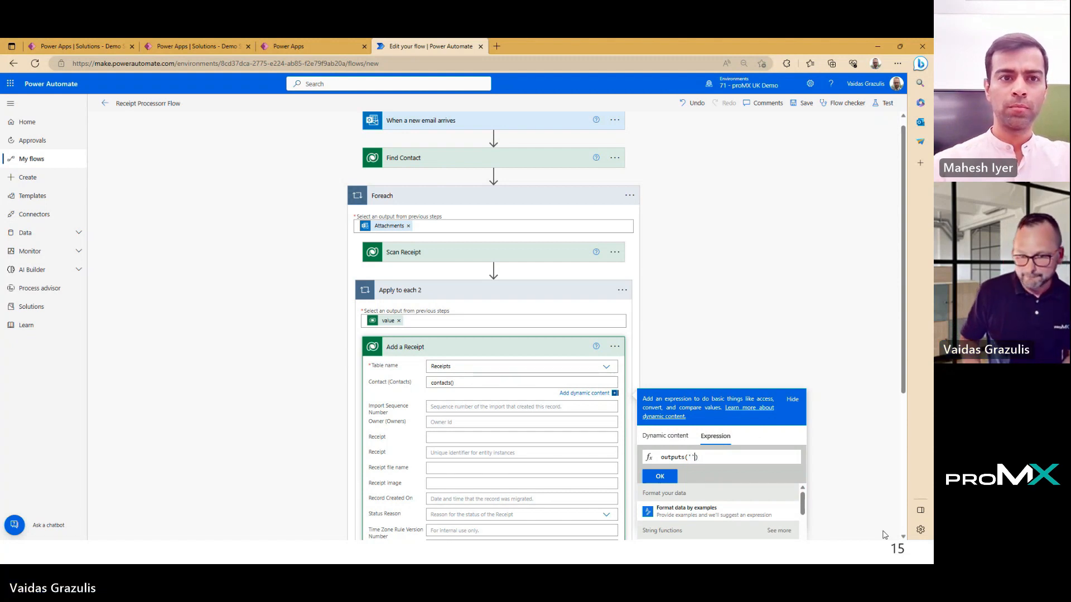
type("Find ")
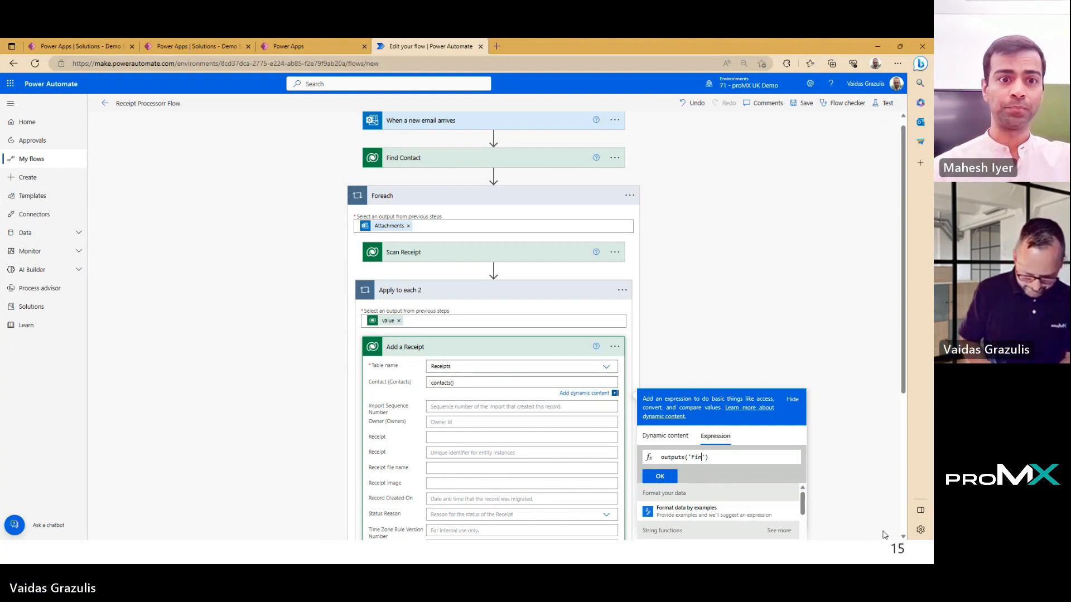
type("Contact")
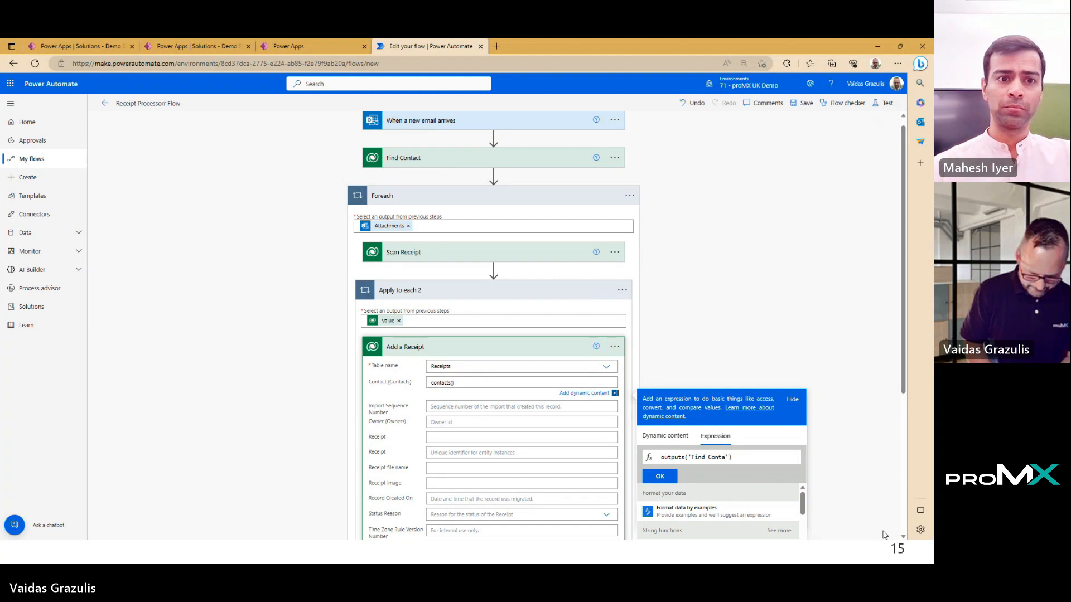
type("?['")
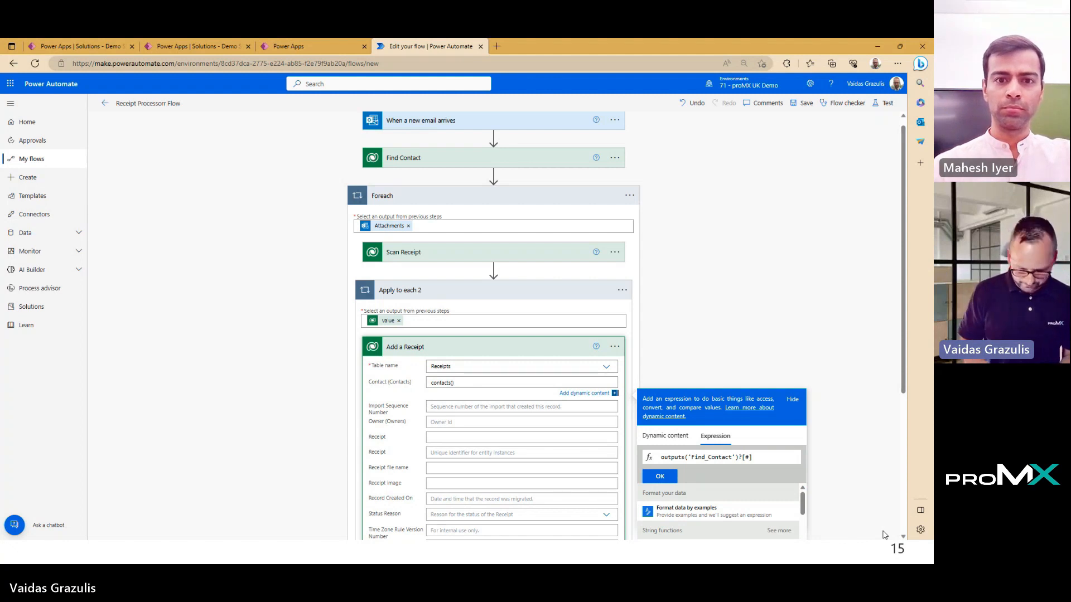
type("bo")
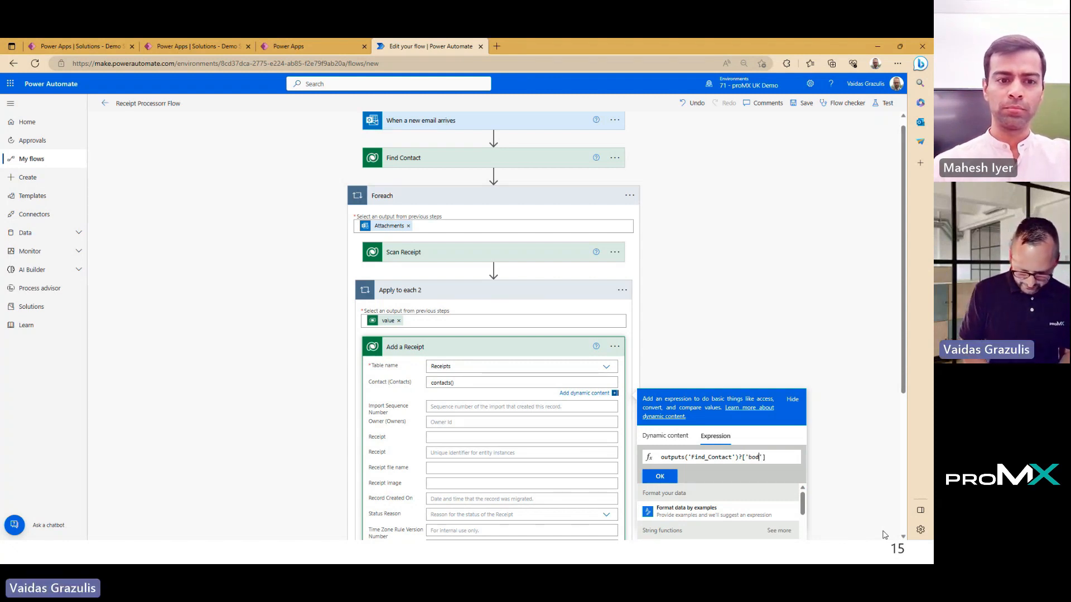
type("dy/")
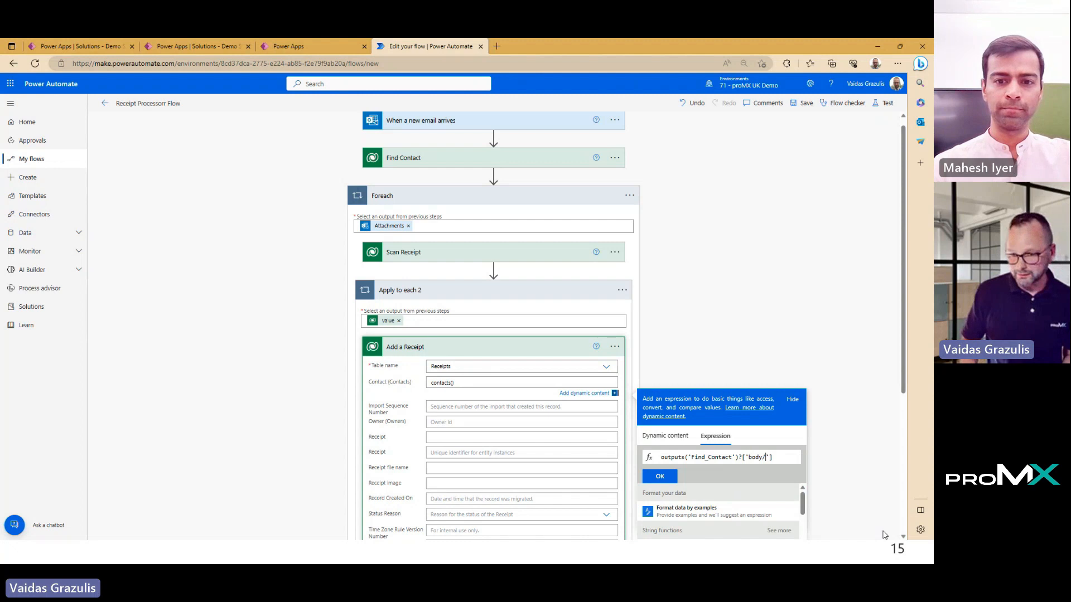
type("value")
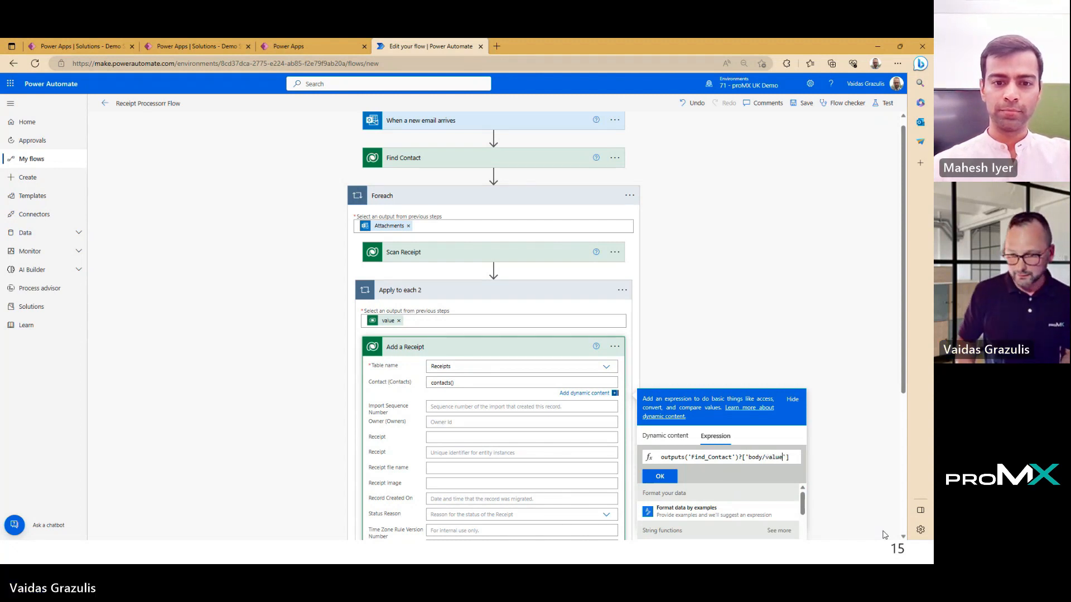
Wrap the expression in first(), append ?['contactid'] and insert it between the contacts() parentheses.
key("Home")
type("first(")
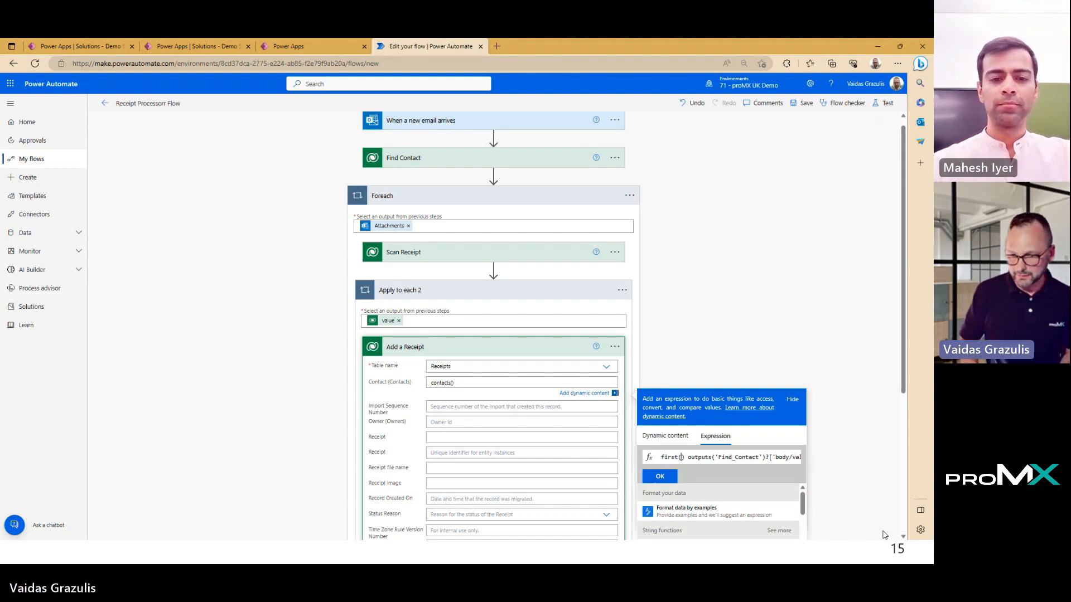
key("Delete")
key("Delete")
key("End")
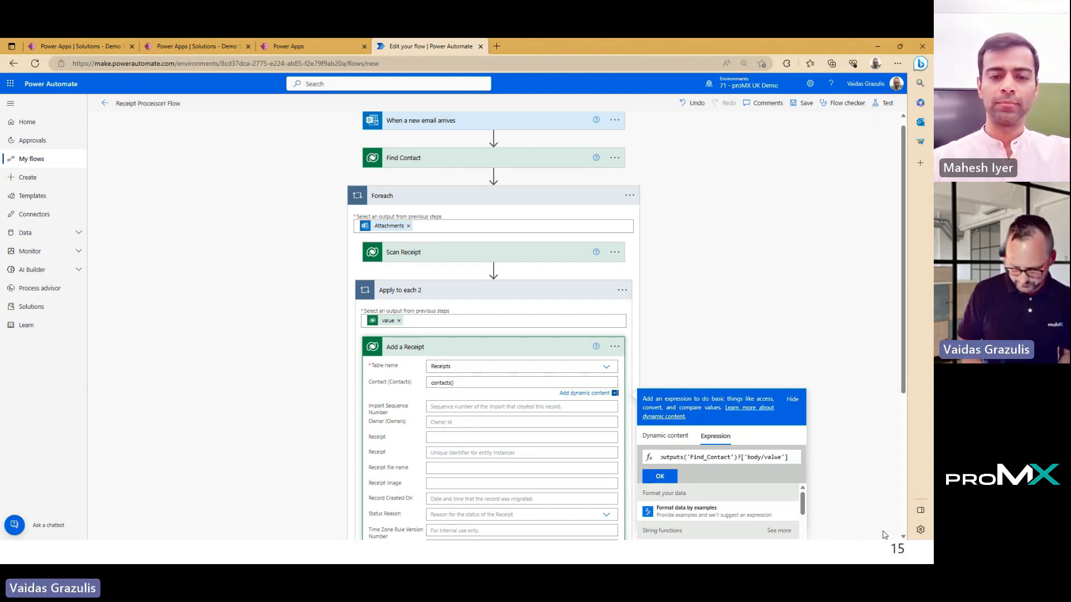
type(")?['")
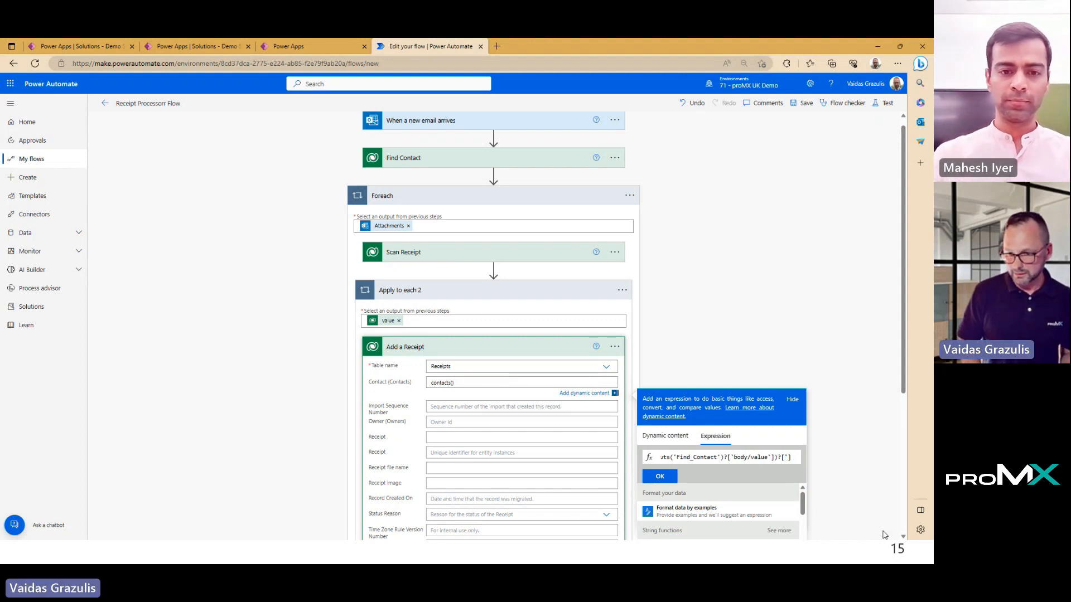
type("contacti")
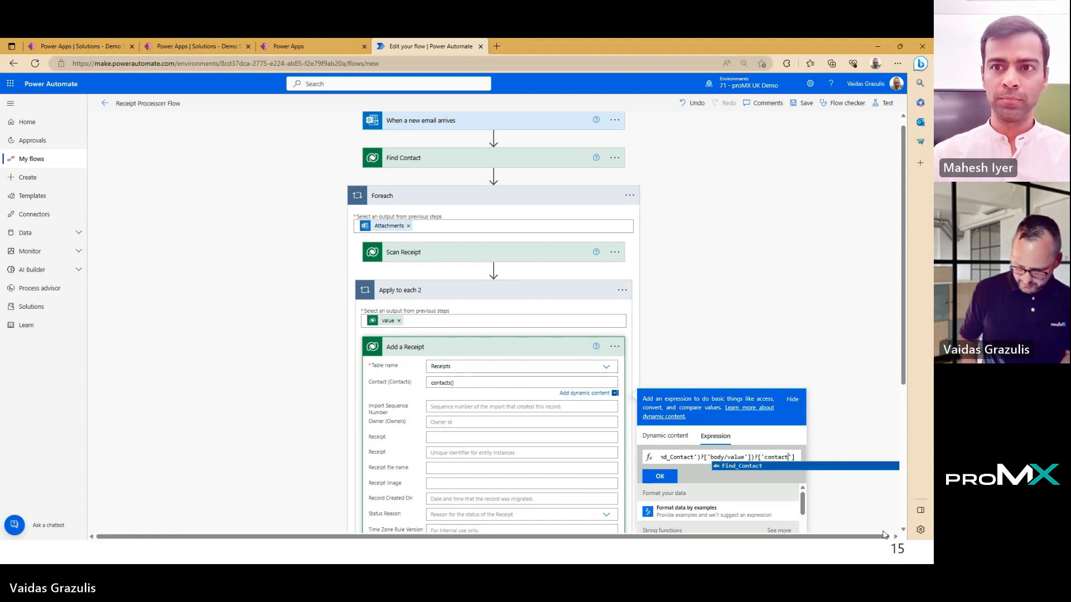
type("d")
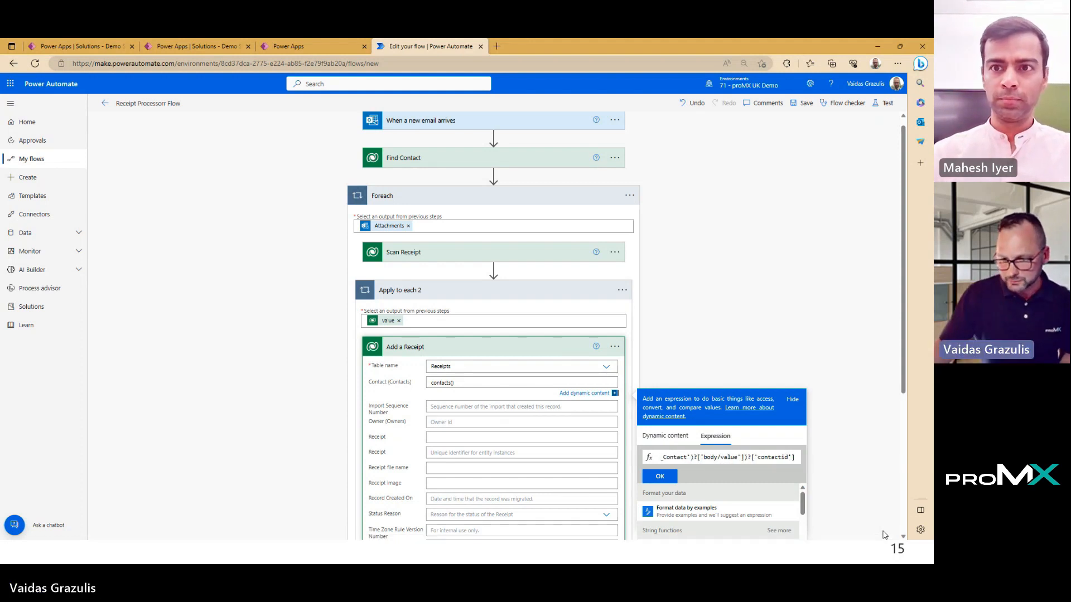
left_click(663, 477)
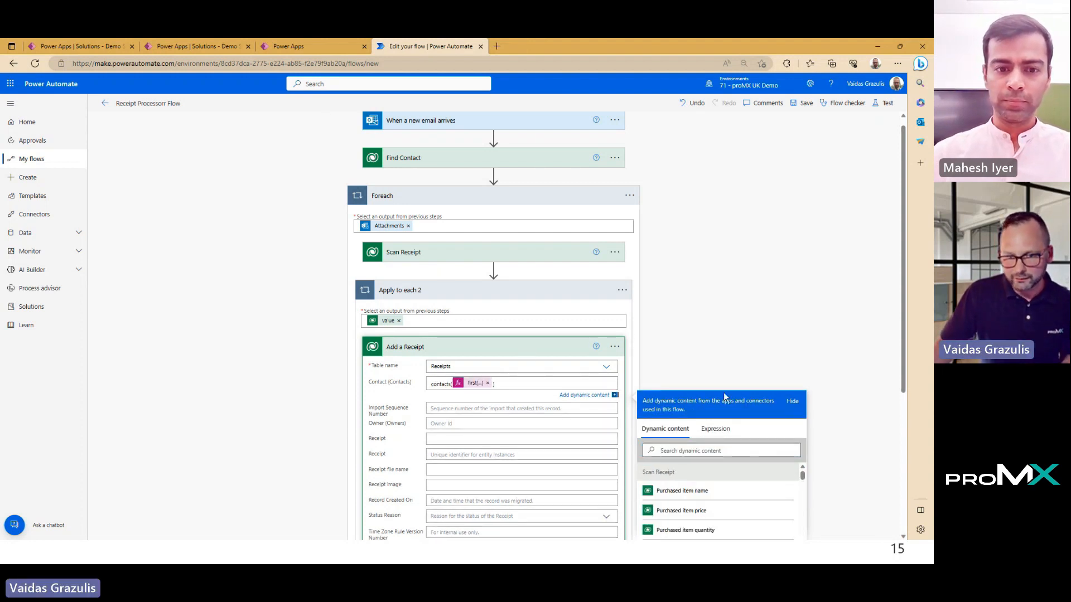
Move Add a Receipt out of Apply to each 2 to directly below Scan Receipt and delete the emptied Apply to each 2 loop.
left_click(524, 347)
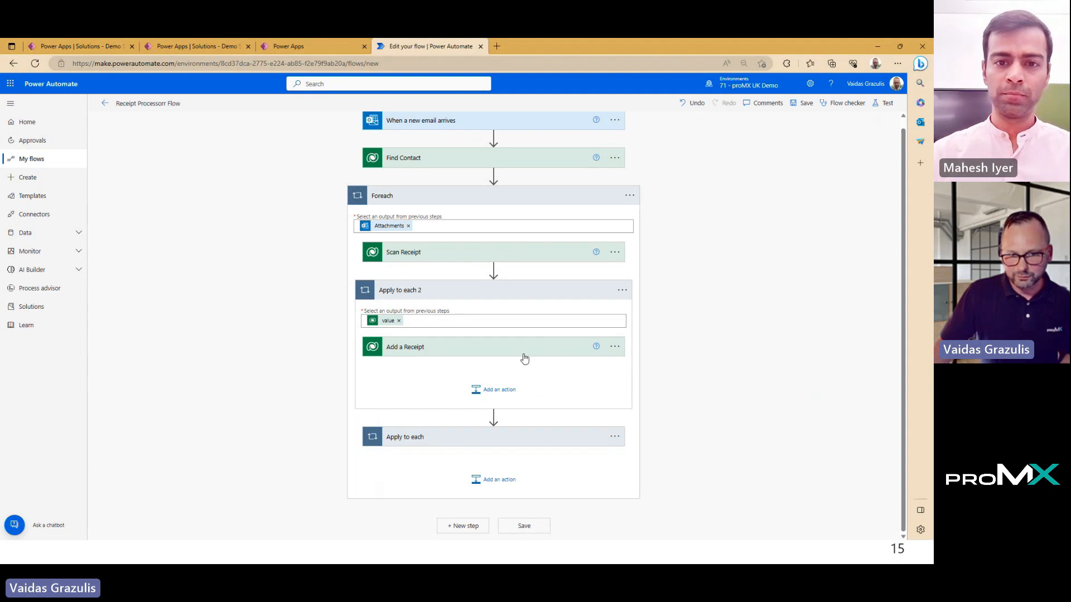
left_click_drag(501, 343, 497, 278)
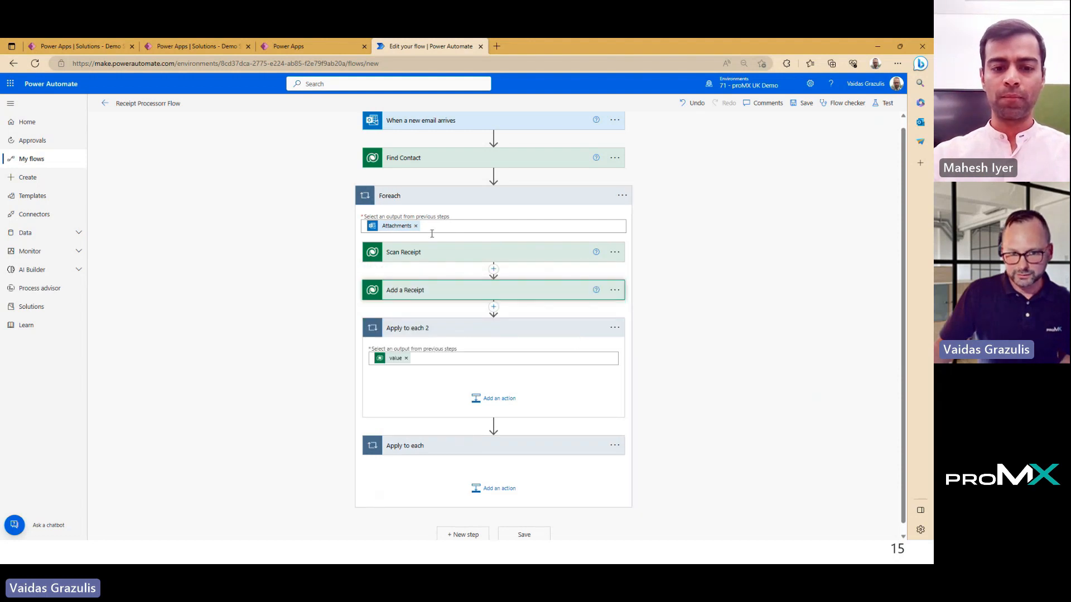
left_click(614, 327)
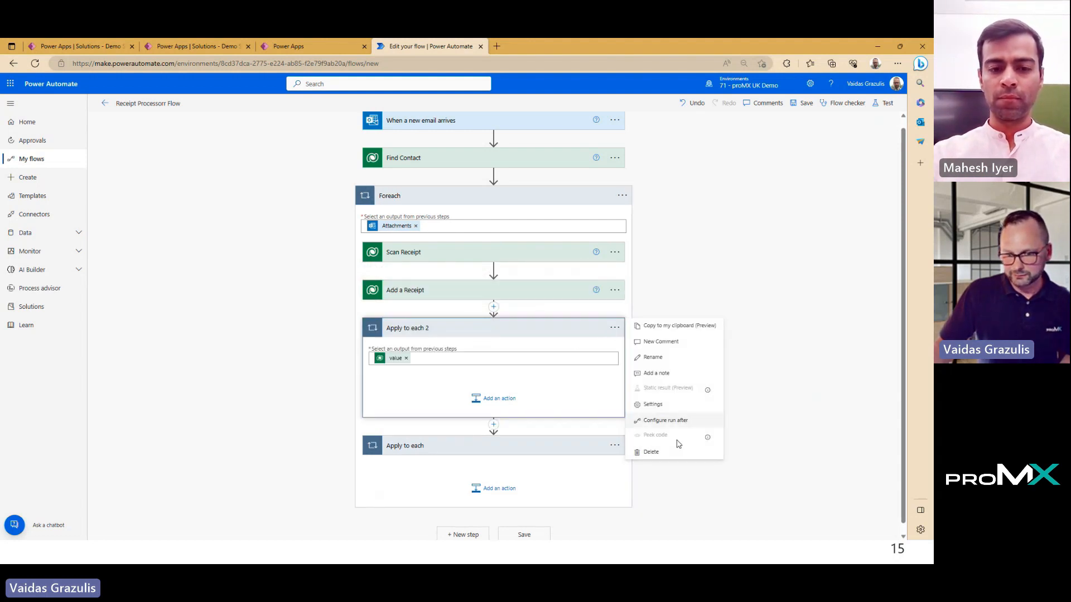
left_click(508, 435)
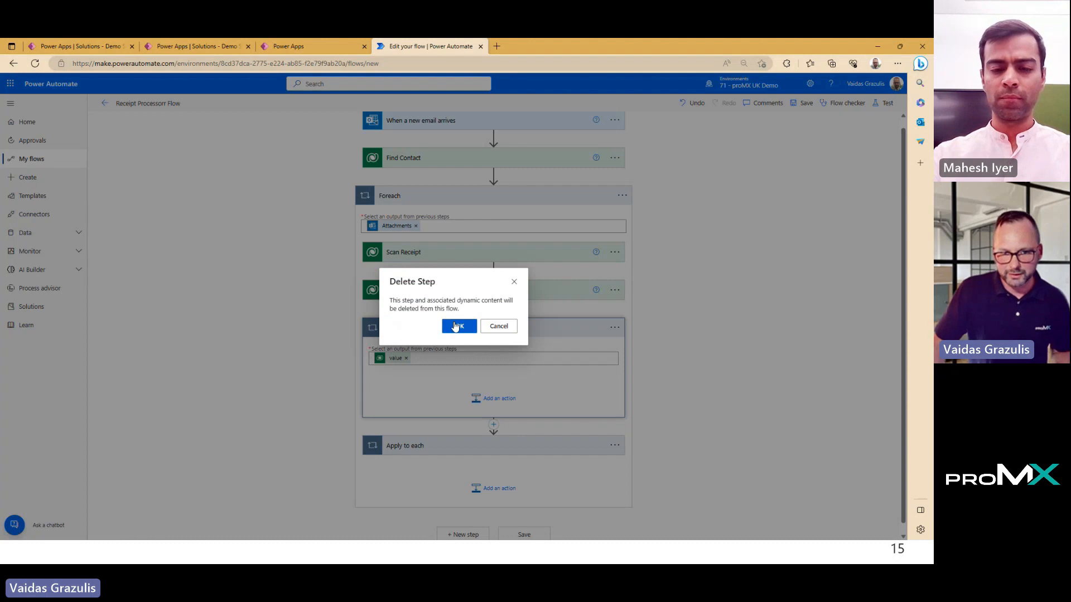
left_click(455, 326)
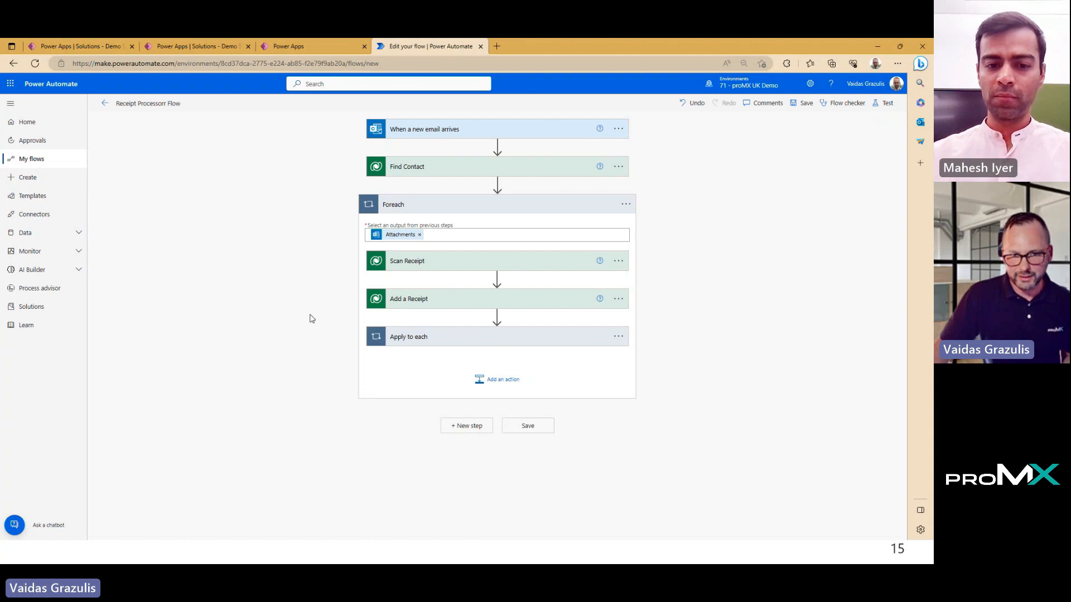
Insert the Dataverse action Upload a file or an image directly below Add a Receipt and set its table to Receipts.
left_click(497, 316)
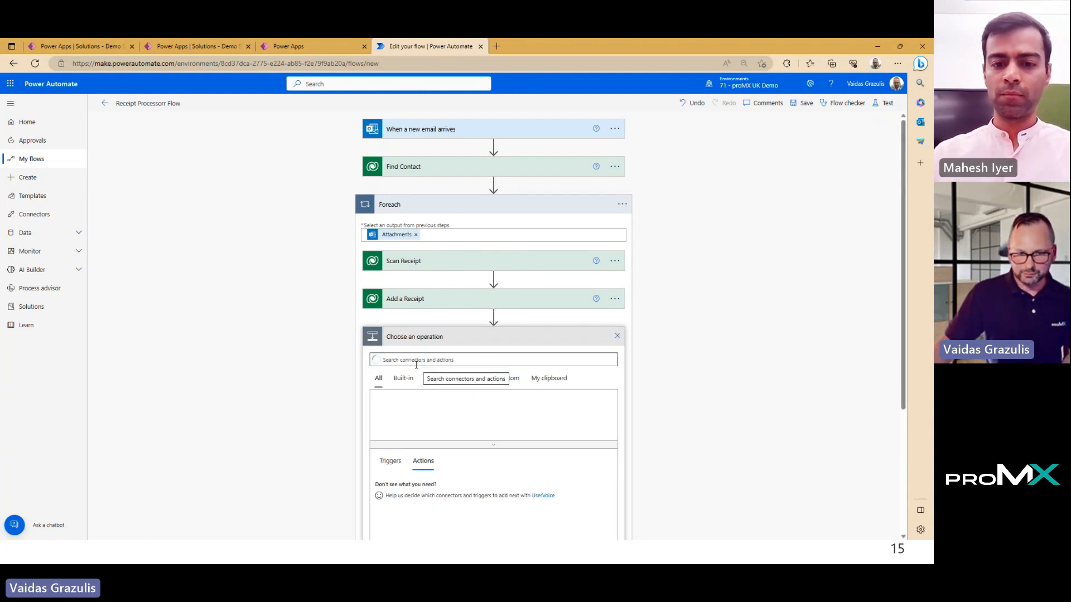
type("upl")
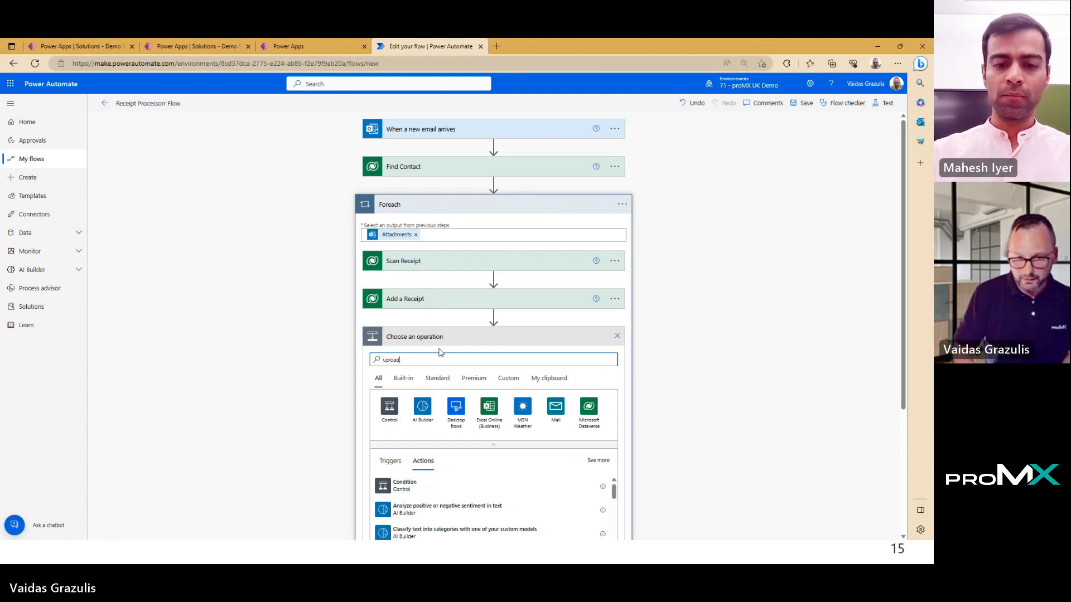
type("oad")
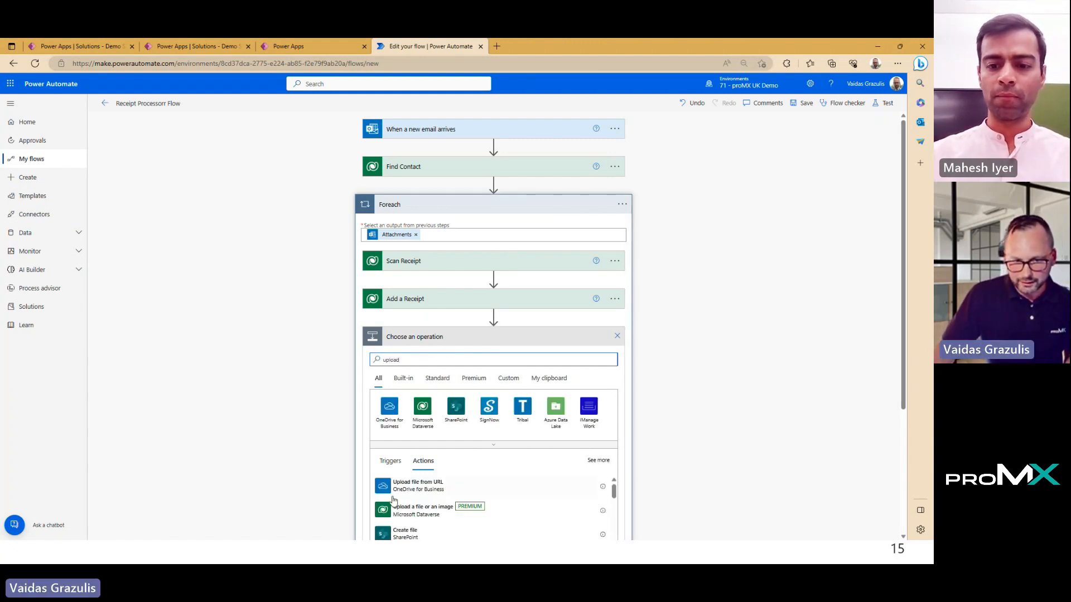
left_click(422, 514)
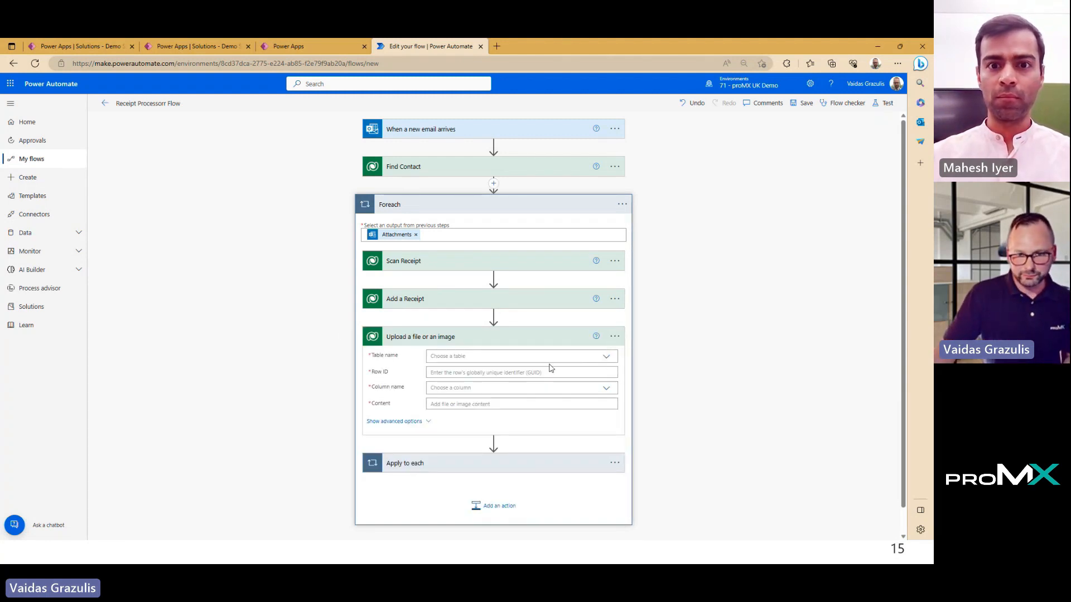
left_click(473, 357)
type("Recei")
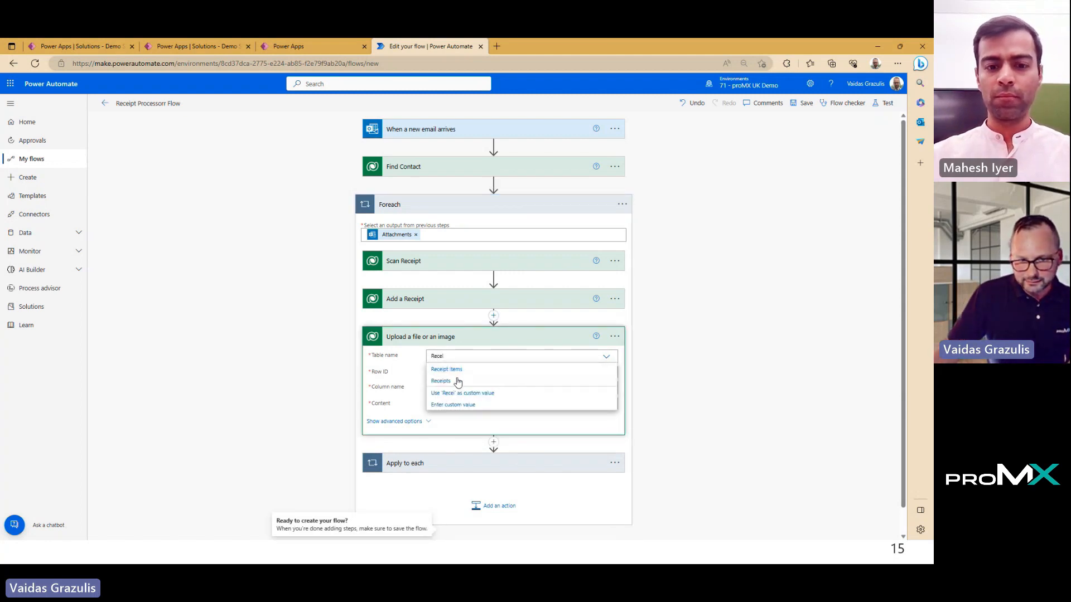
left_click(440, 381)
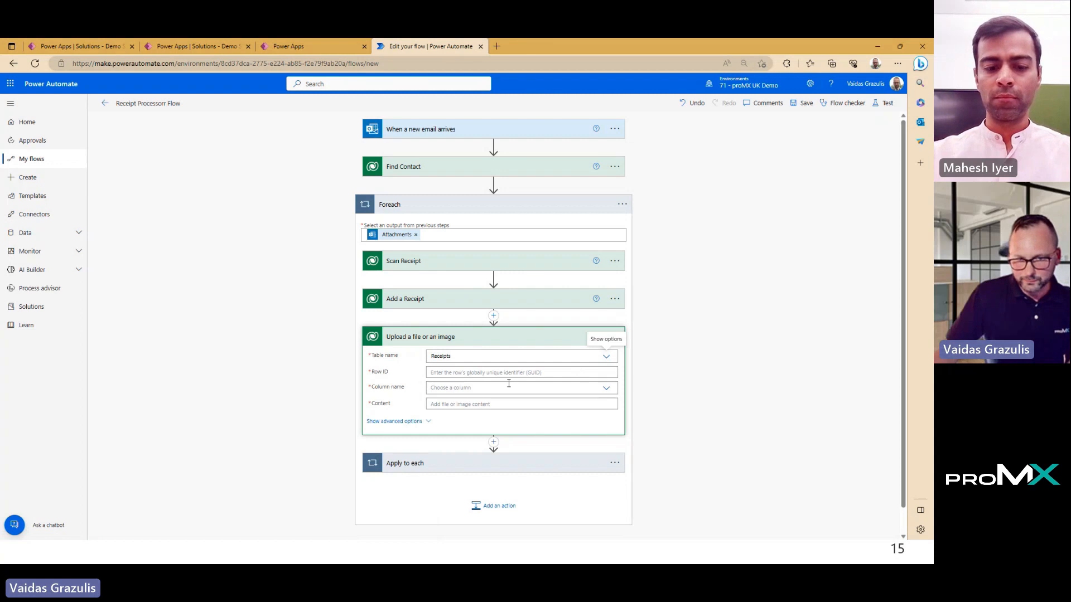
Set the upload action's Row ID to the Receipt unique identifier from Add a Receipt.
left_click(453, 371)
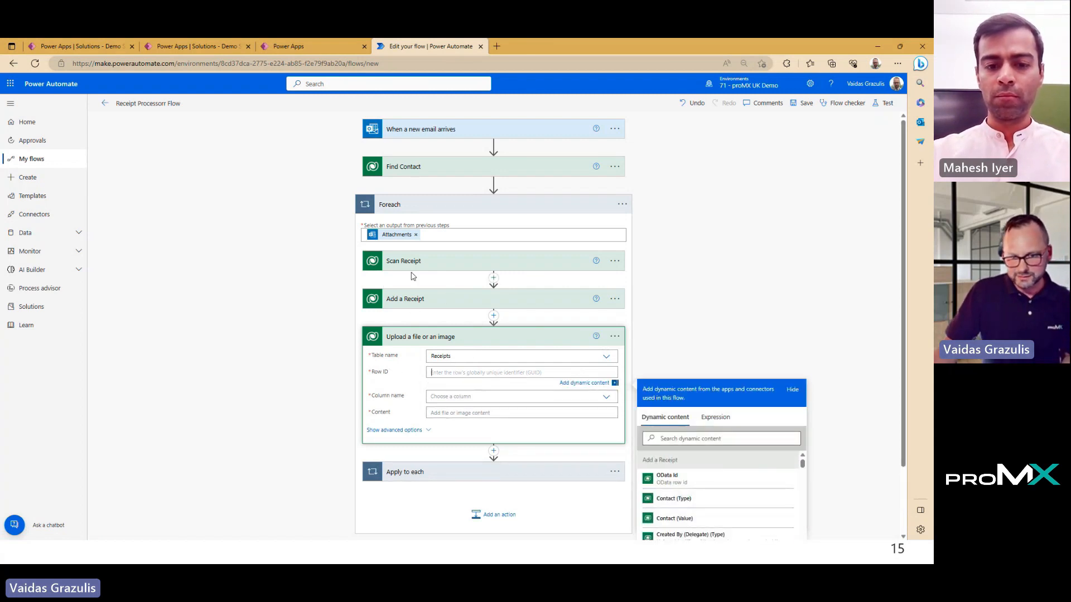
scroll(789, 358, "down", 2)
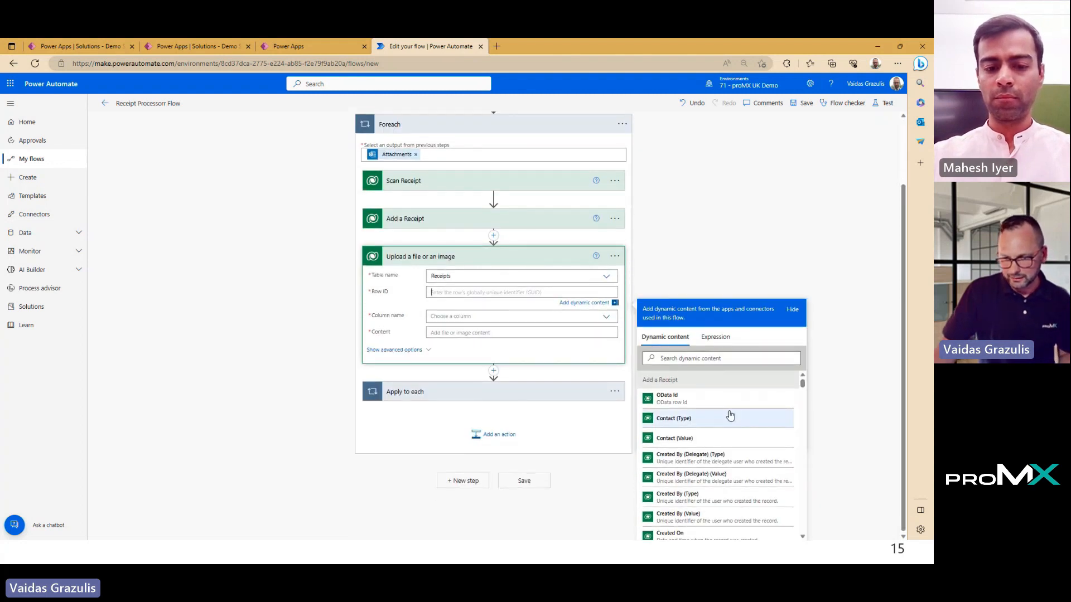
scroll(731, 413, "down", 1)
left_click(700, 363)
type("receipt")
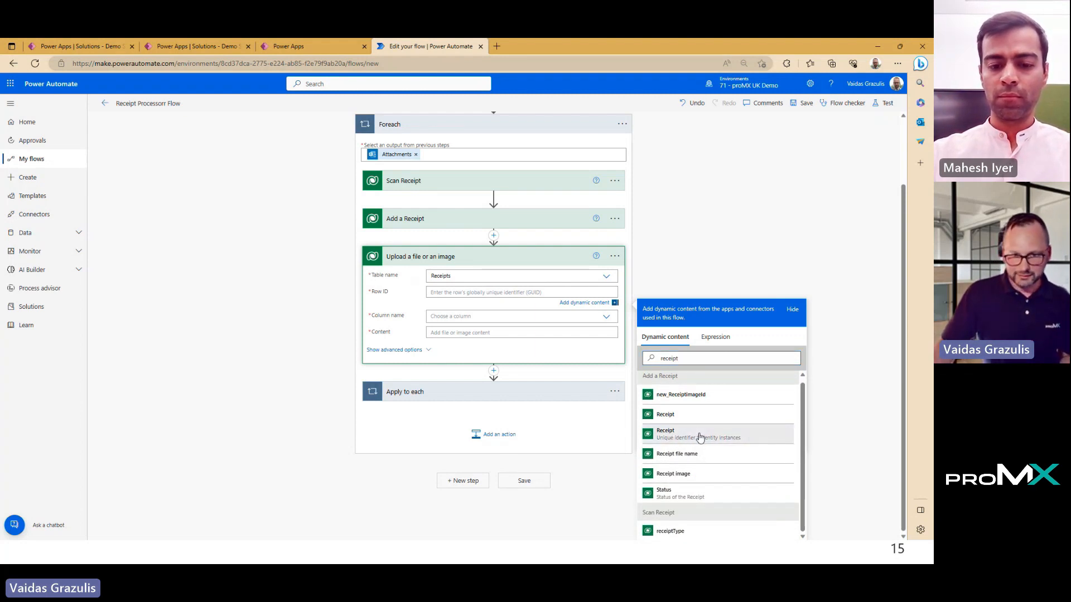
left_click(700, 435)
Choose Receipt image as the column name for the upload action.
left_click(599, 309)
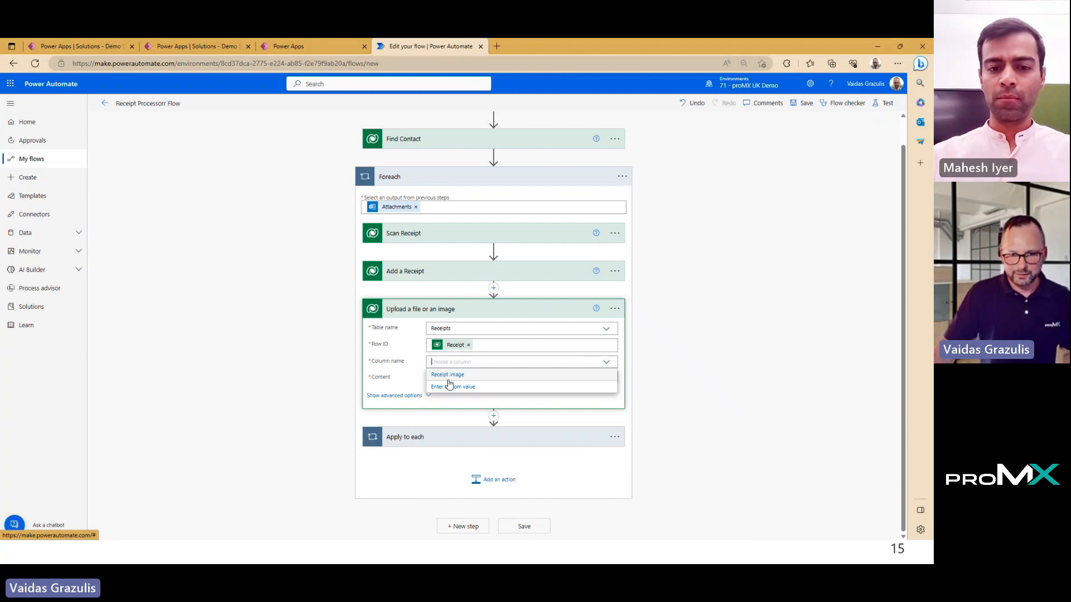
left_click(356, 375)
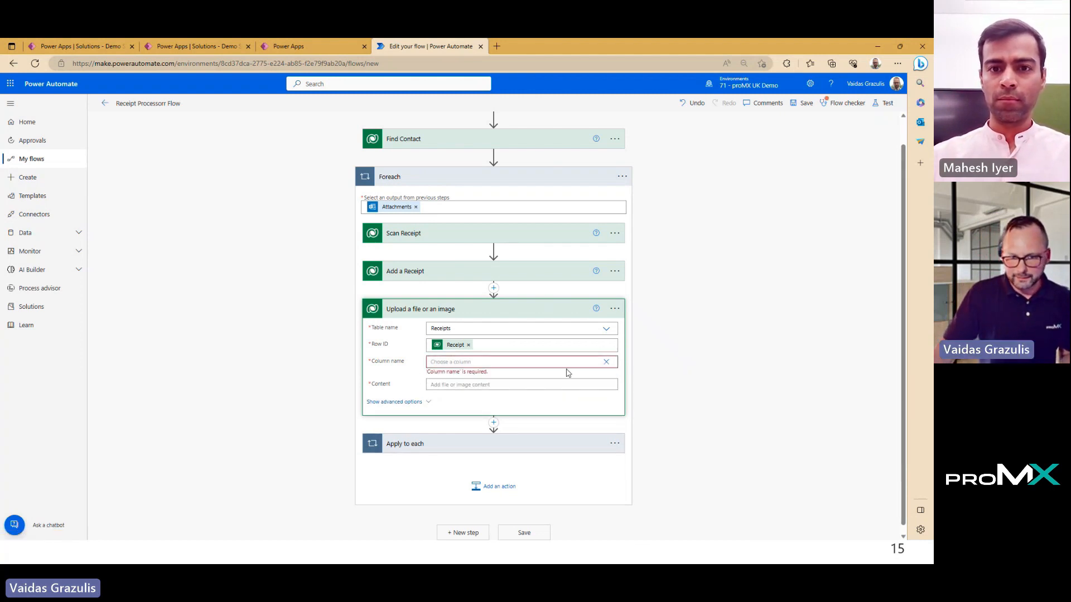
left_click(607, 364)
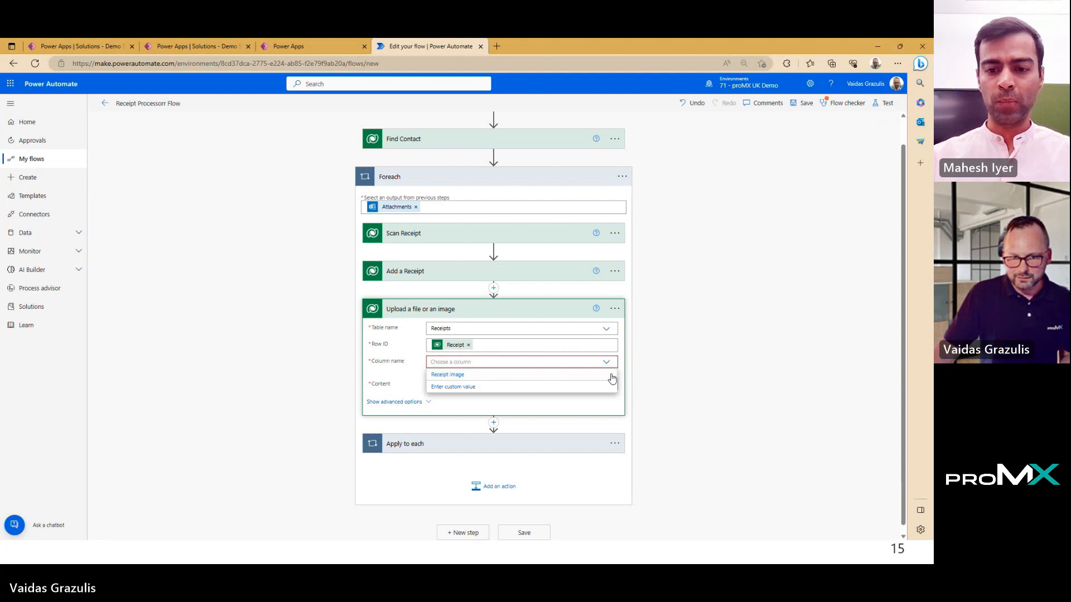
left_click(482, 374)
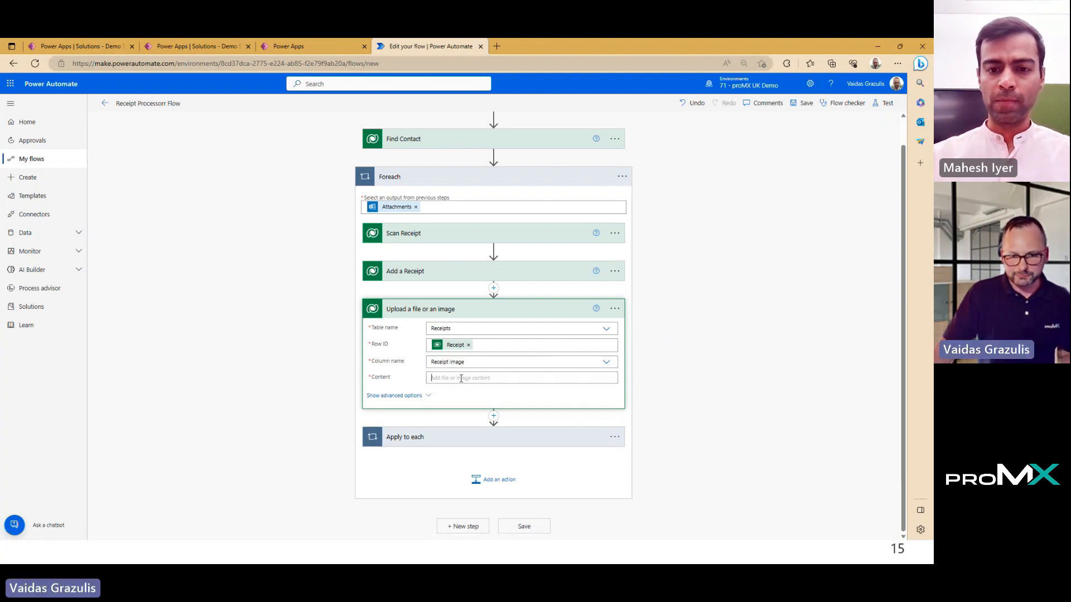
Fill the upload action's Content with the Attachments Content value from the email trigger.
left_click(461, 379)
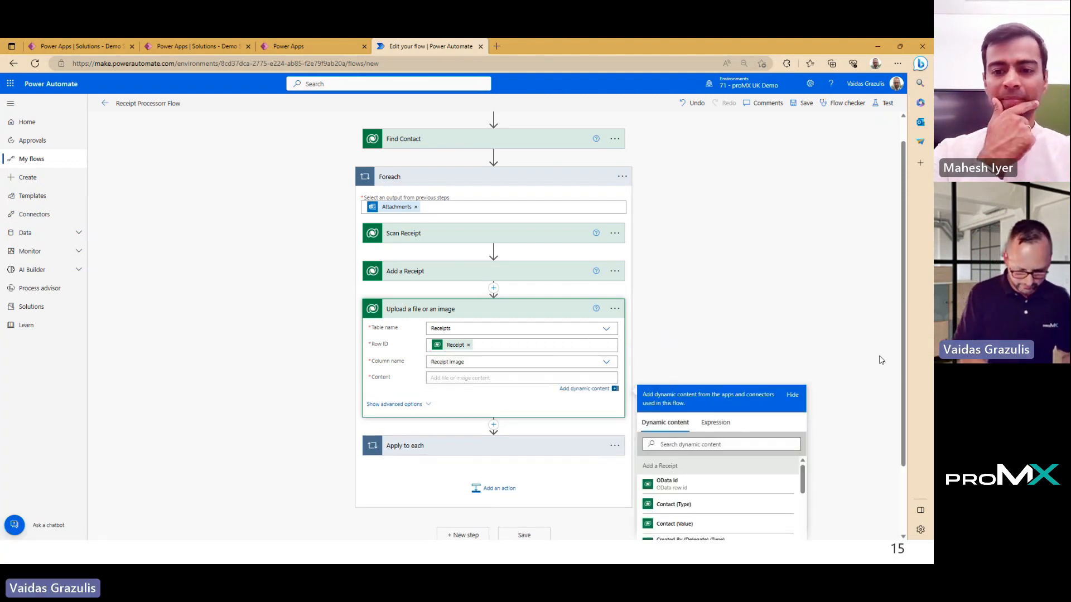
type("at")
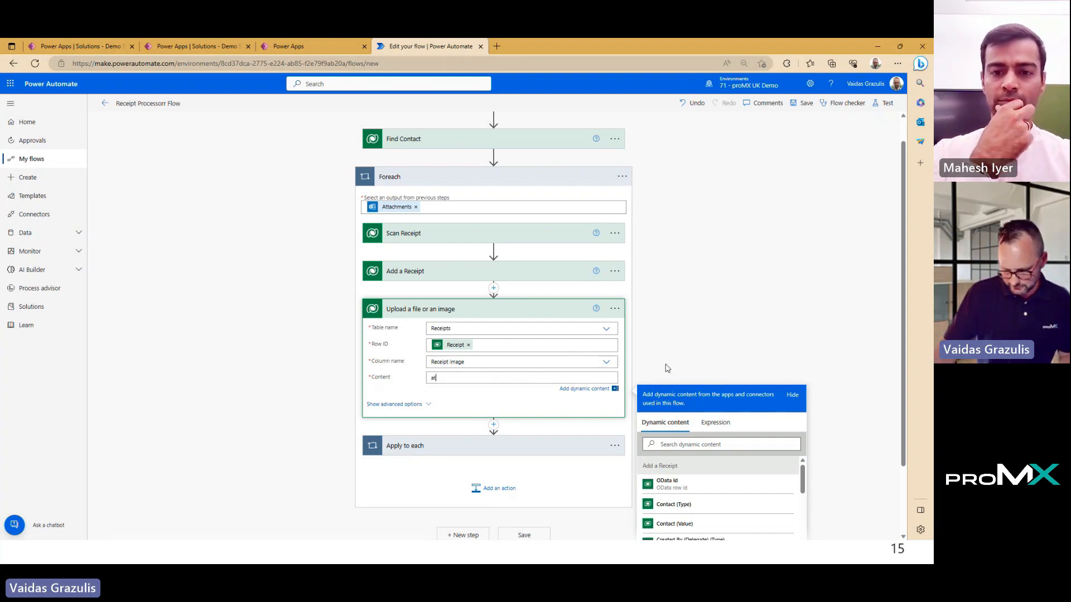
key("BackSpace")
key("BackSpace")
left_click(717, 444)
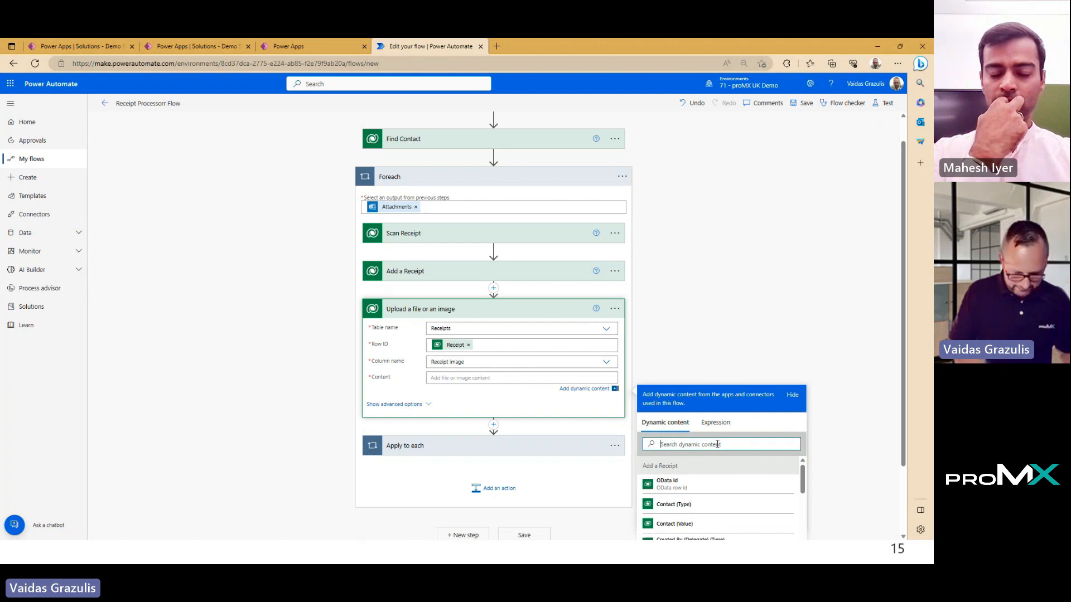
type("att")
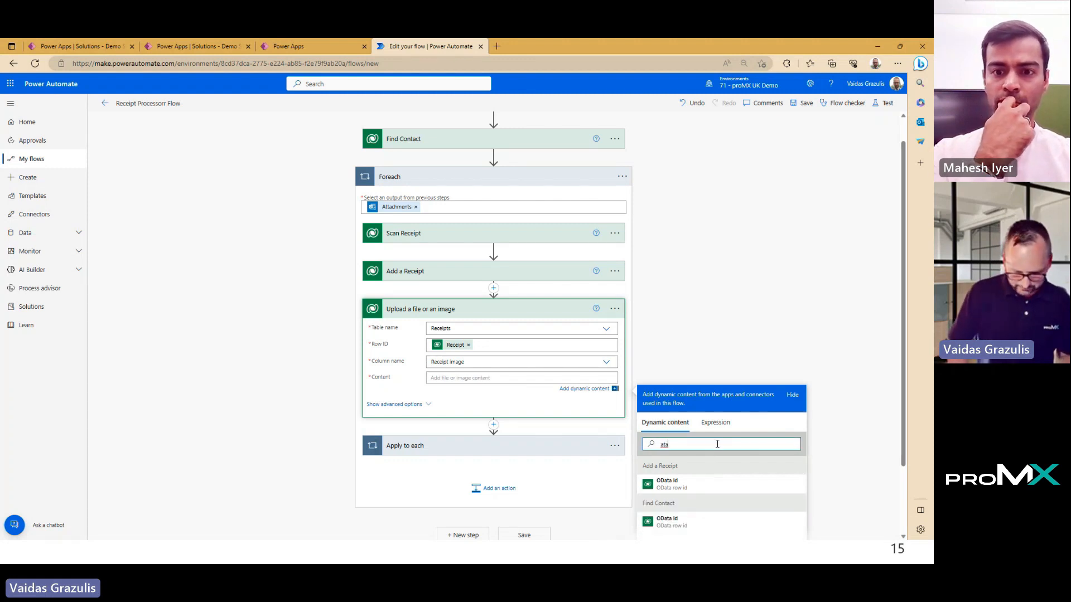
key("BackSpace")
type("t")
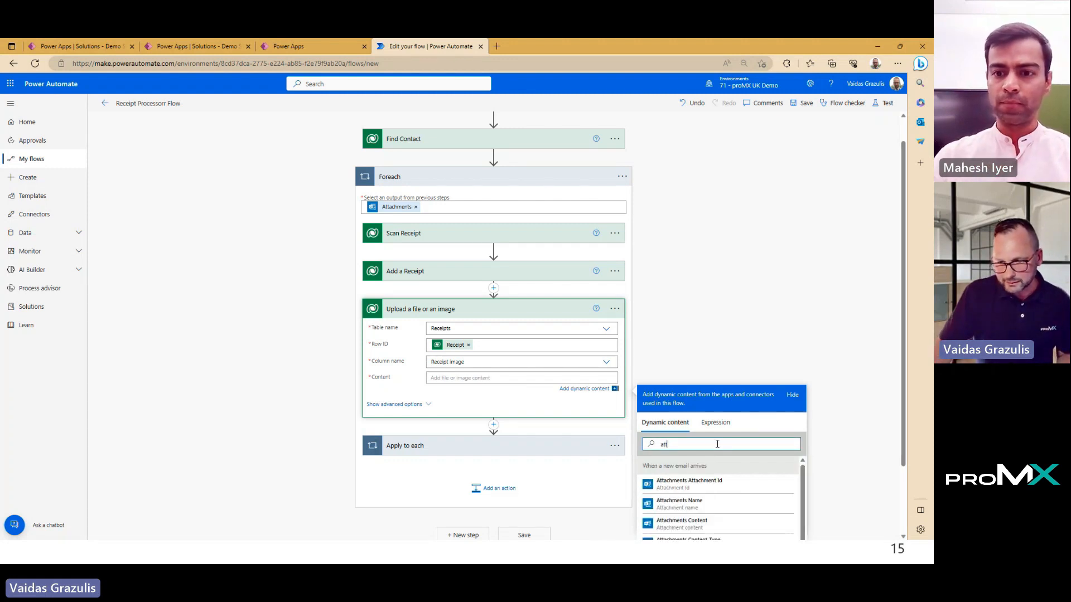
scroll(718, 444, "down", 2)
left_click(719, 442)
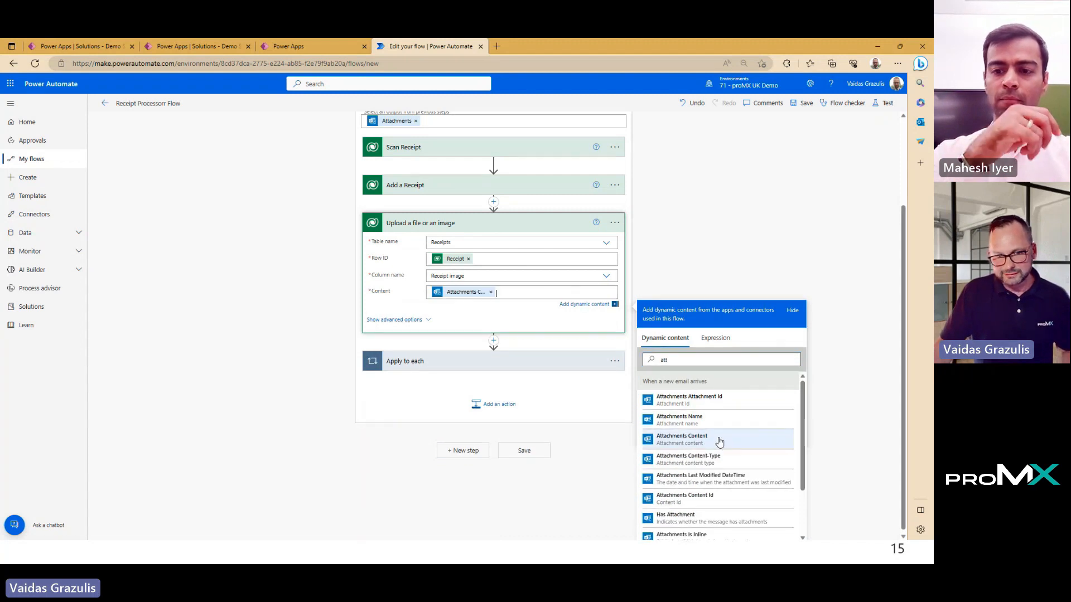
Rename the upload action to Upload a receipt image and collapse it.
scroll(614, 227, "up", 2)
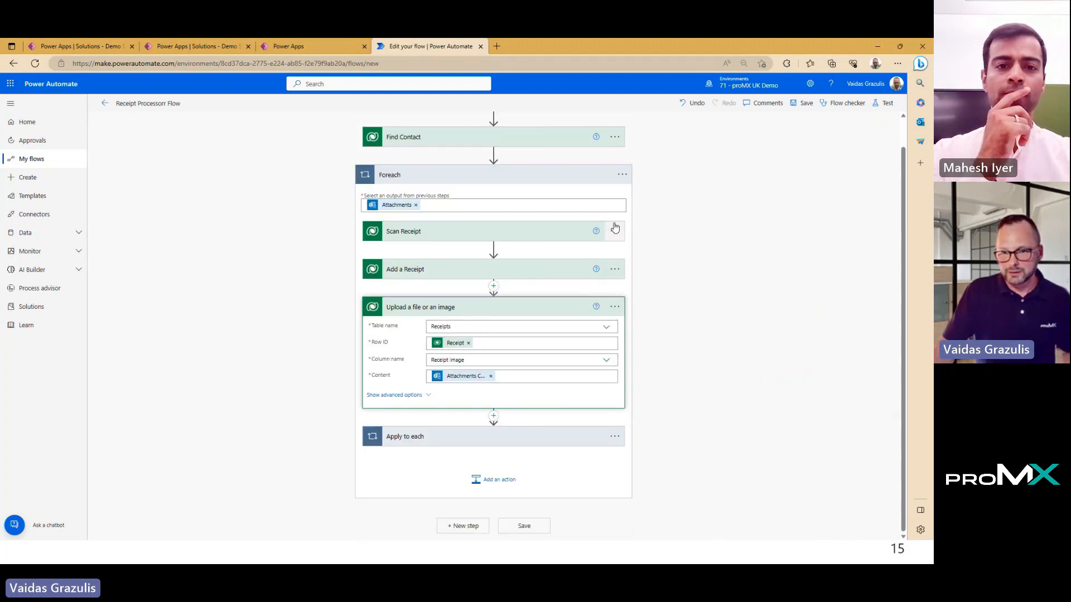
left_click(616, 310)
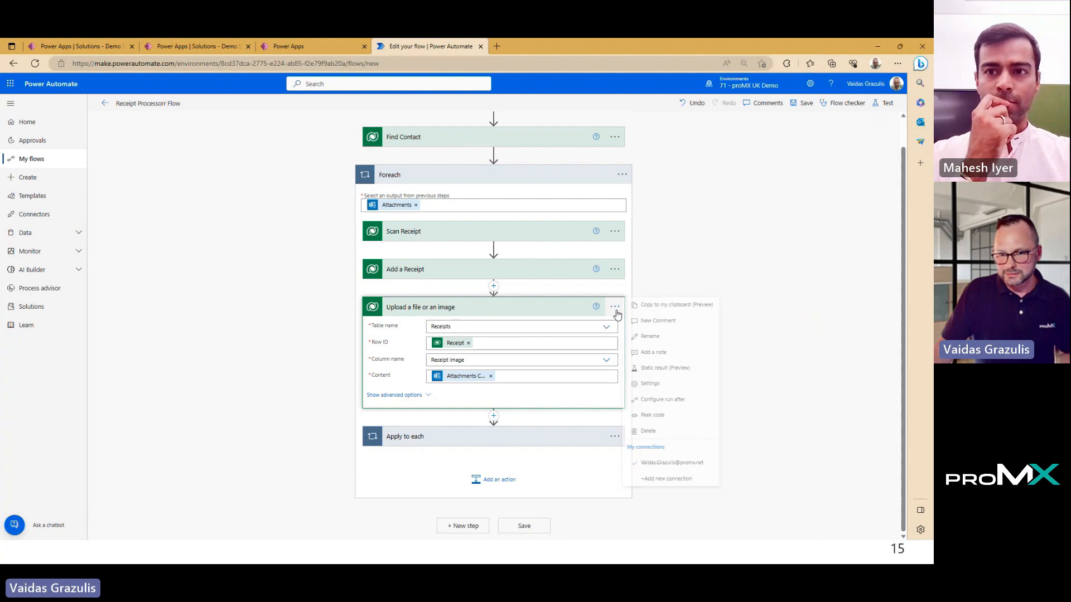
left_click(650, 336)
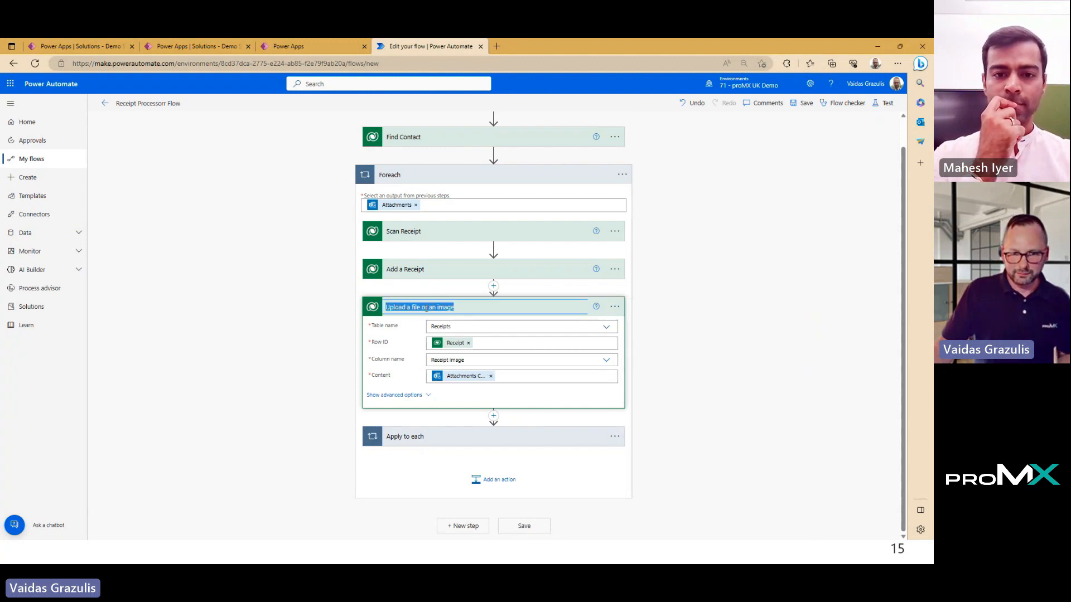
key("Left")
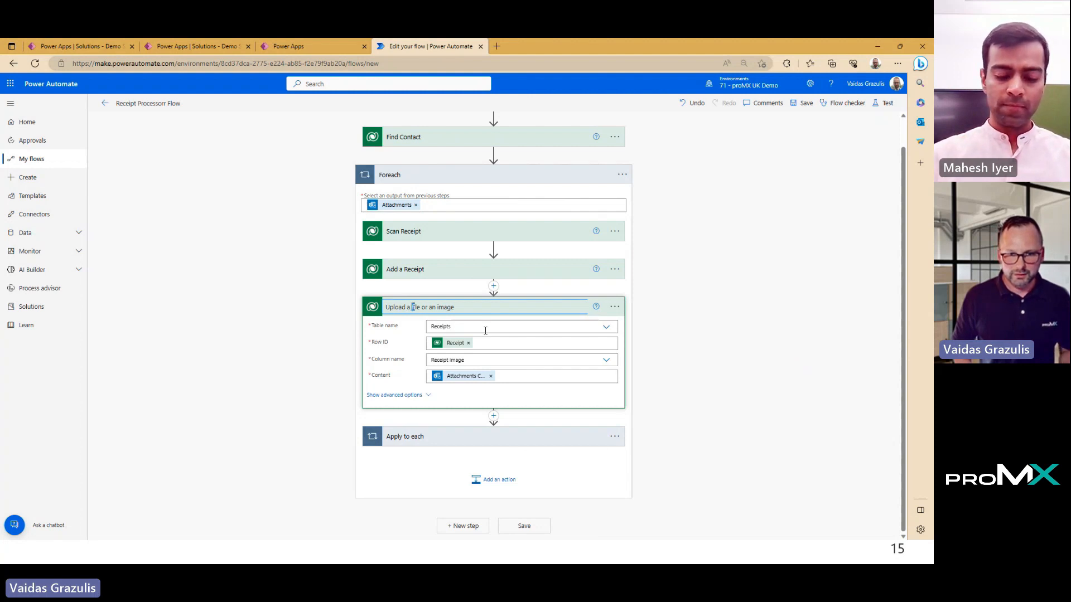
type("receipt")
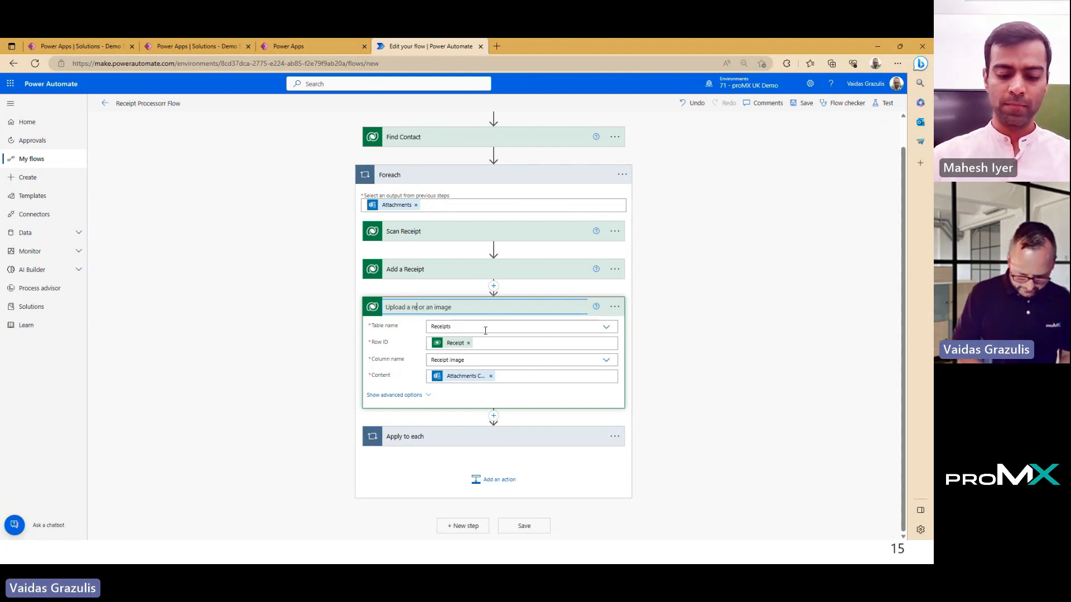
key("Delete")
key("Delete")
key("Delete")
key("Delete")
key("Delete")
key("Delete")
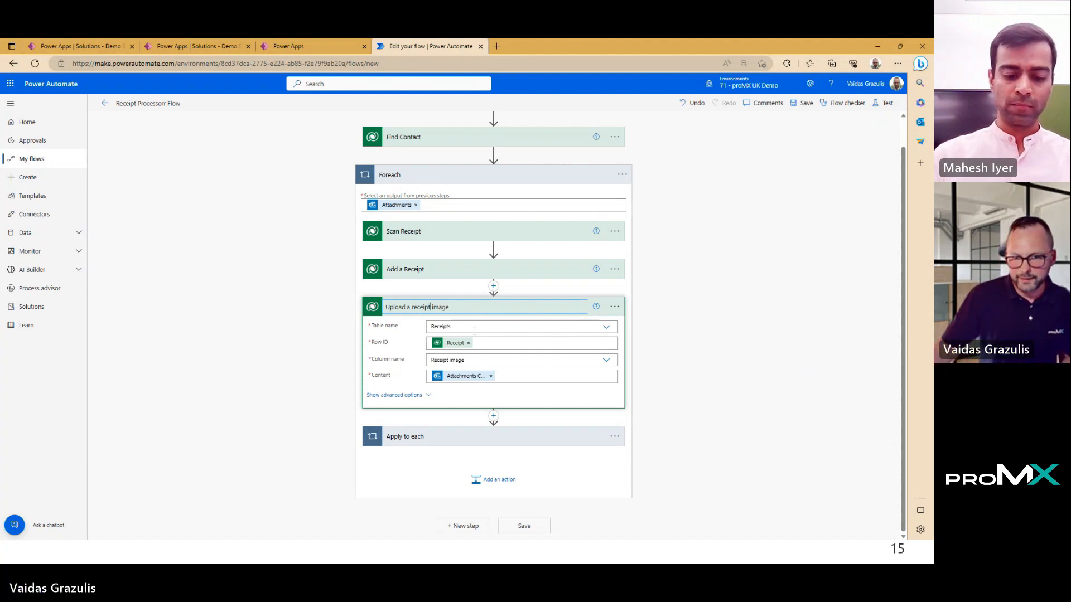
left_click(681, 329)
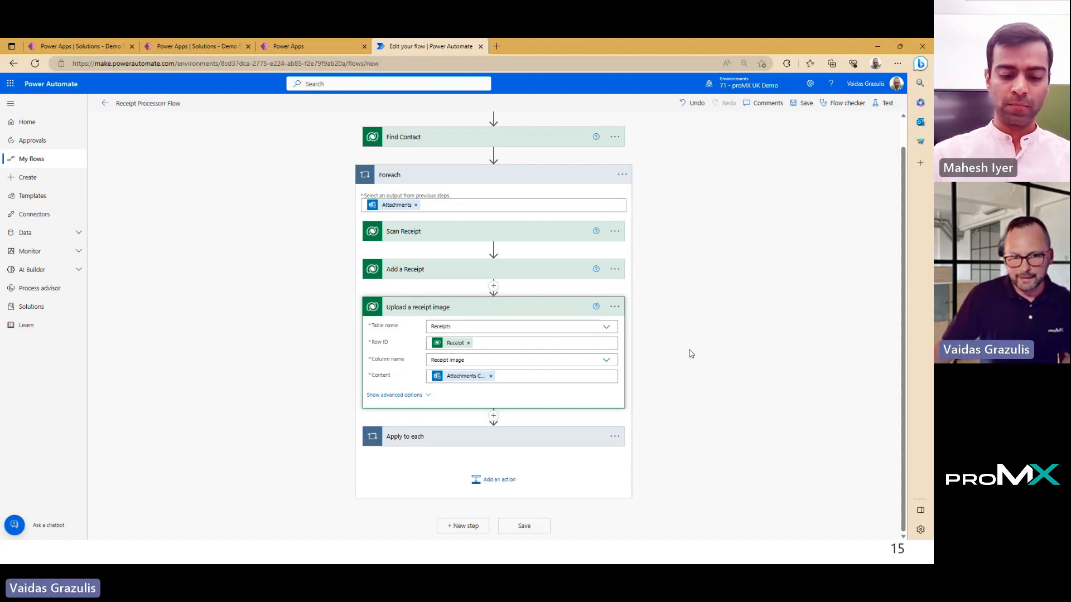
left_click(498, 312)
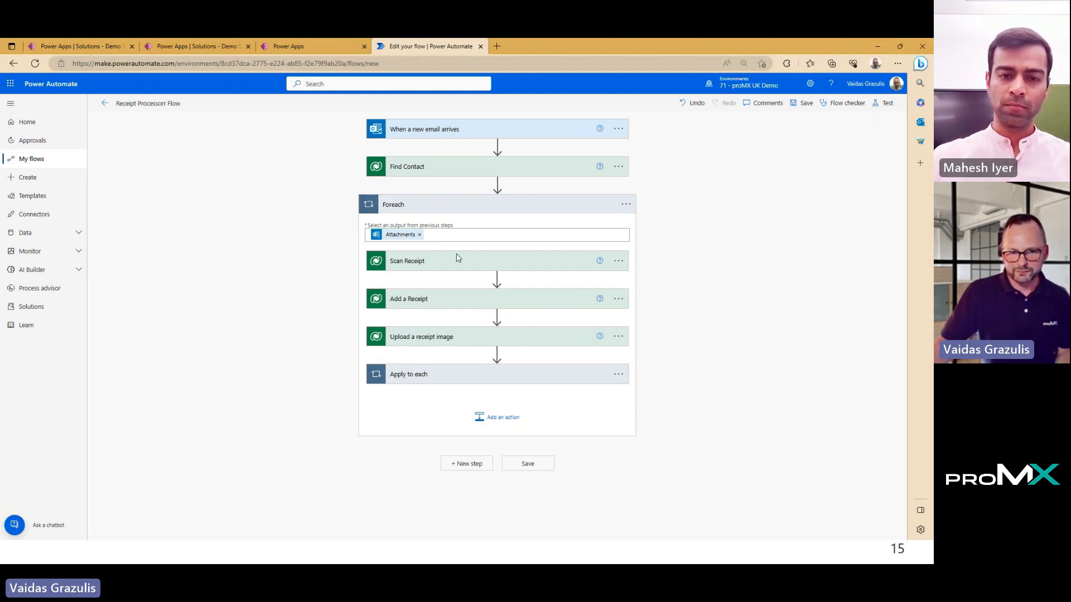
Move the Scan Receipt action to between Upload a receipt image and Apply to each.
left_click(470, 265)
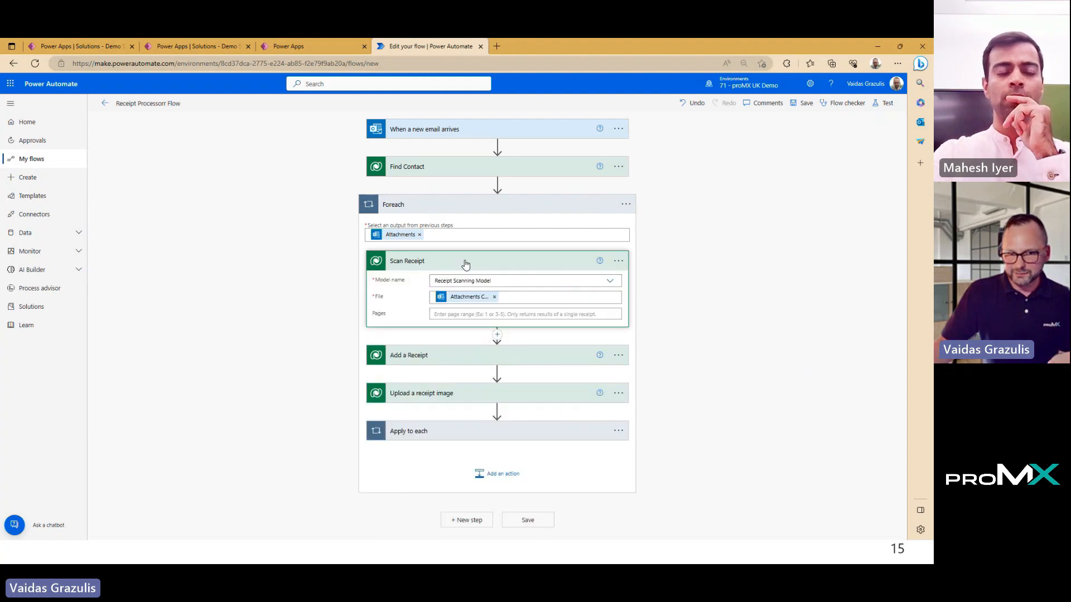
left_click(456, 258)
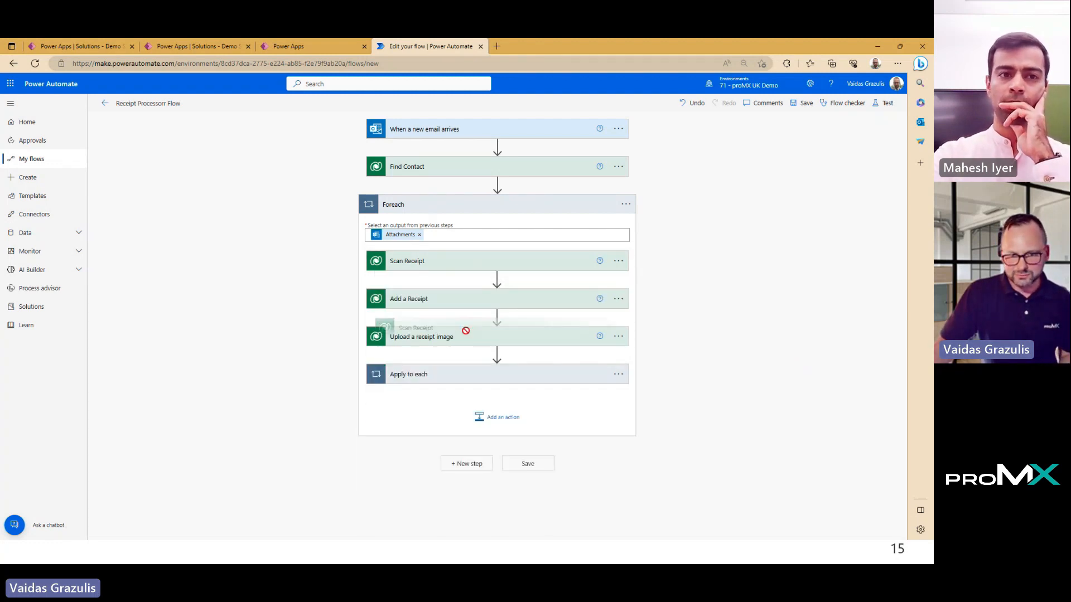
left_click_drag(456, 261, 496, 355)
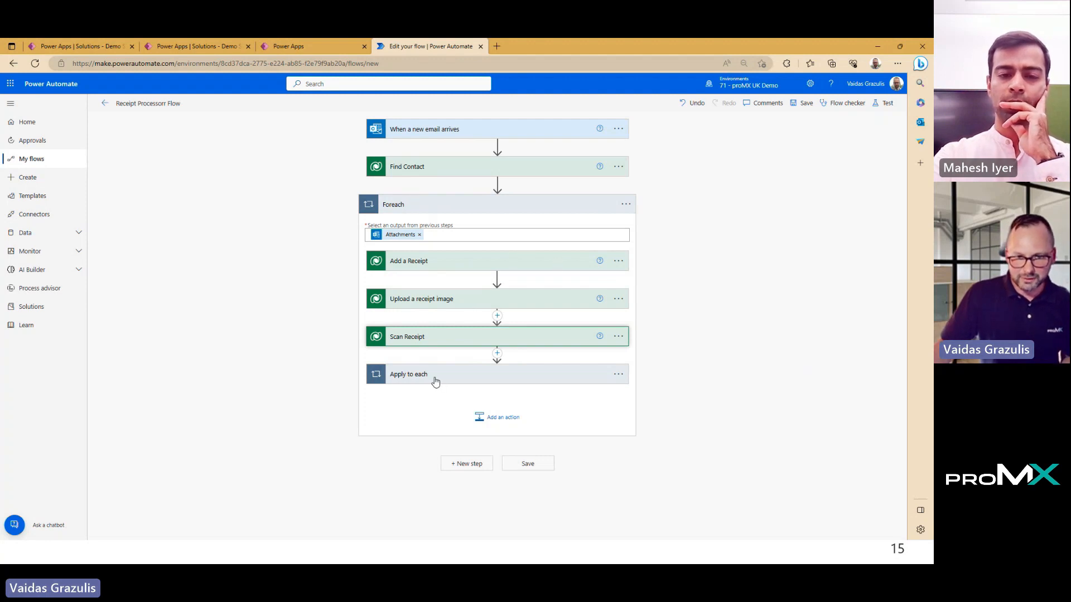
Expand the Apply to each loop and rename it Each Item.
left_click(473, 376)
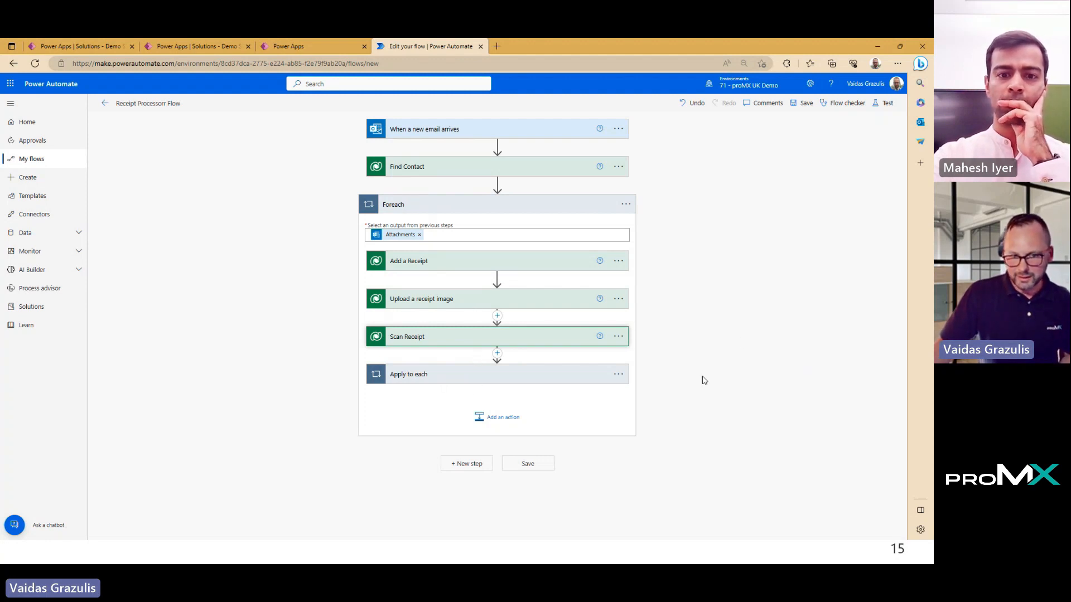
left_click(623, 327)
left_click(657, 364)
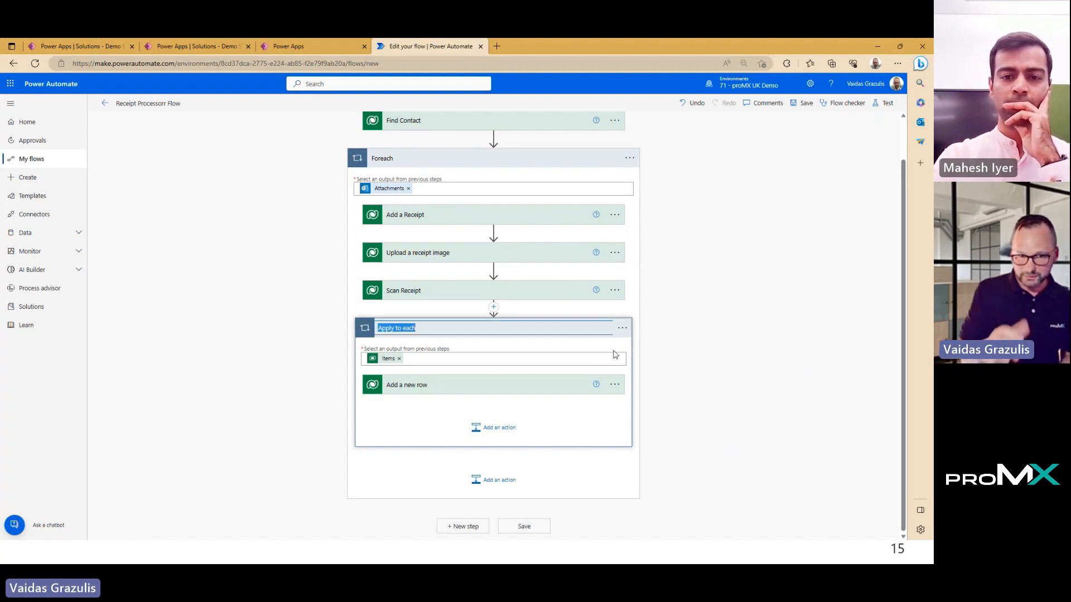
type("E")
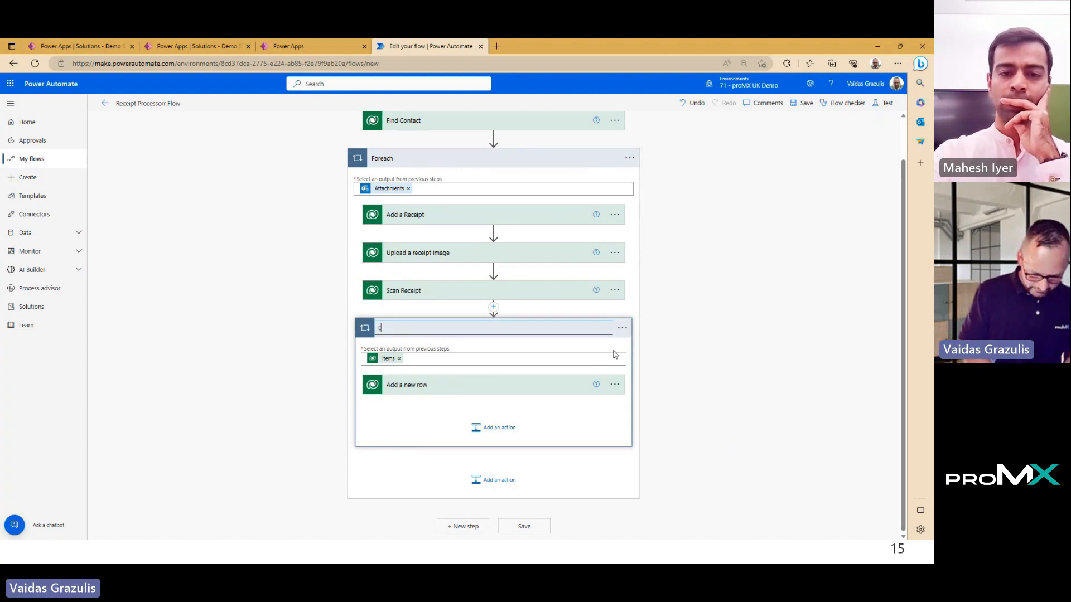
type("act Item")
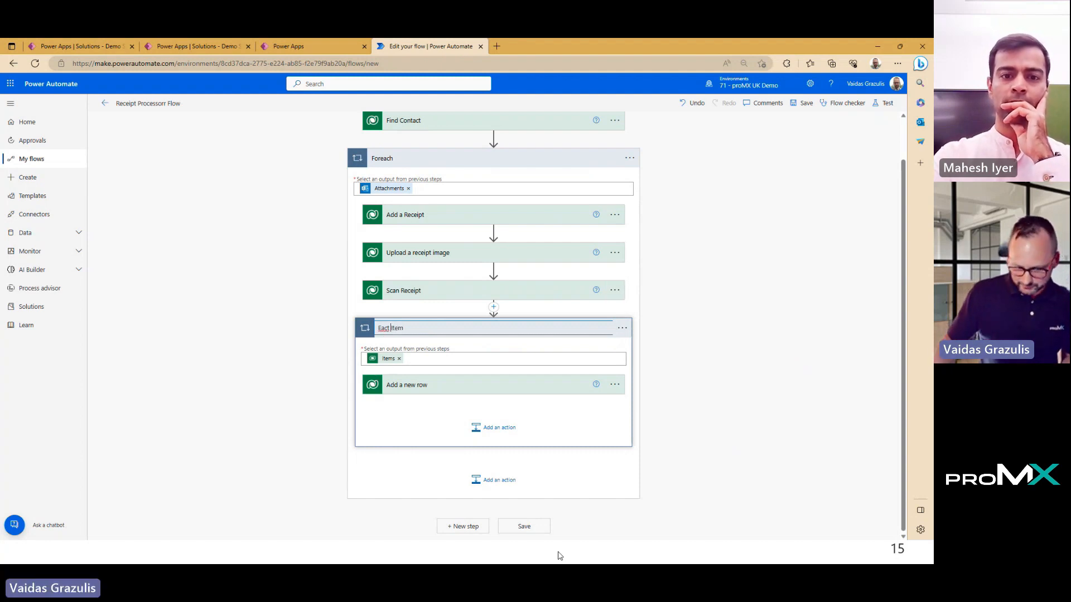
key("BackSpace")
type("h")
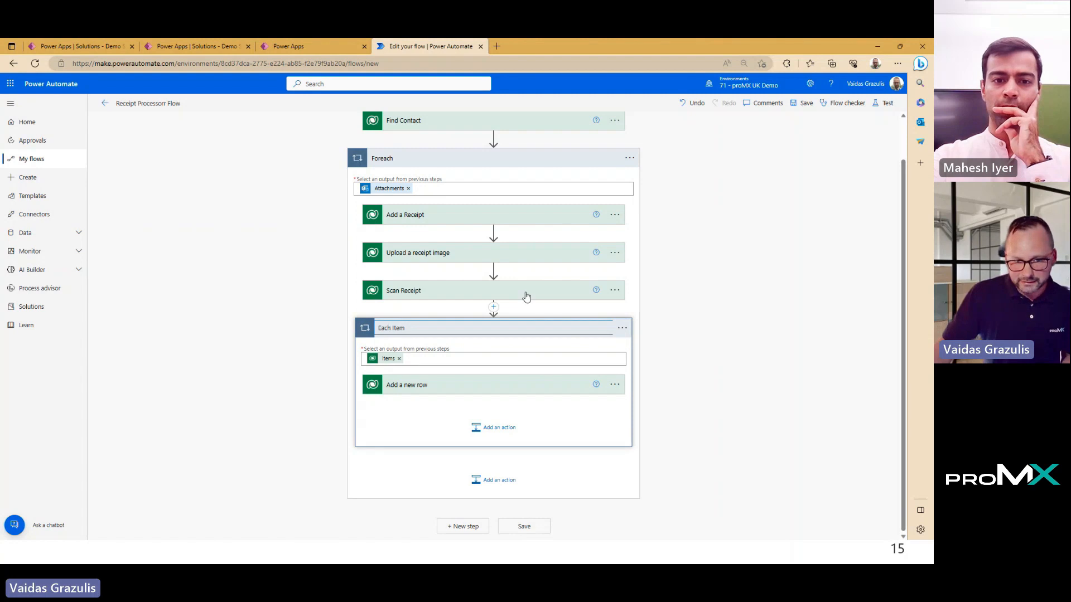
Expand the Add a new row action inside the Each Item loop and rename it Add Receipt Item.
left_click(513, 385)
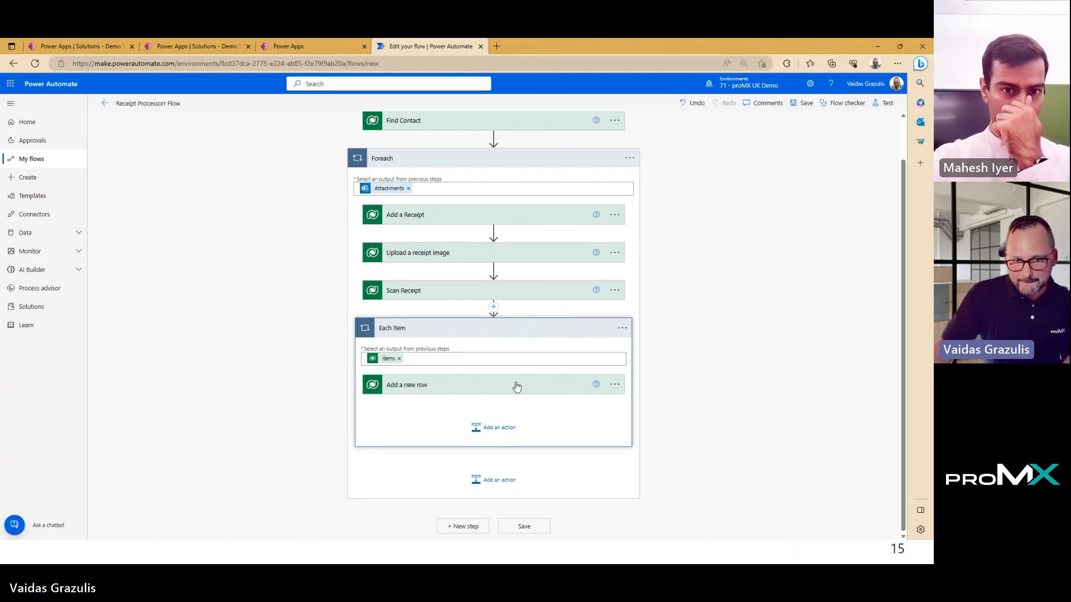
left_click(614, 384)
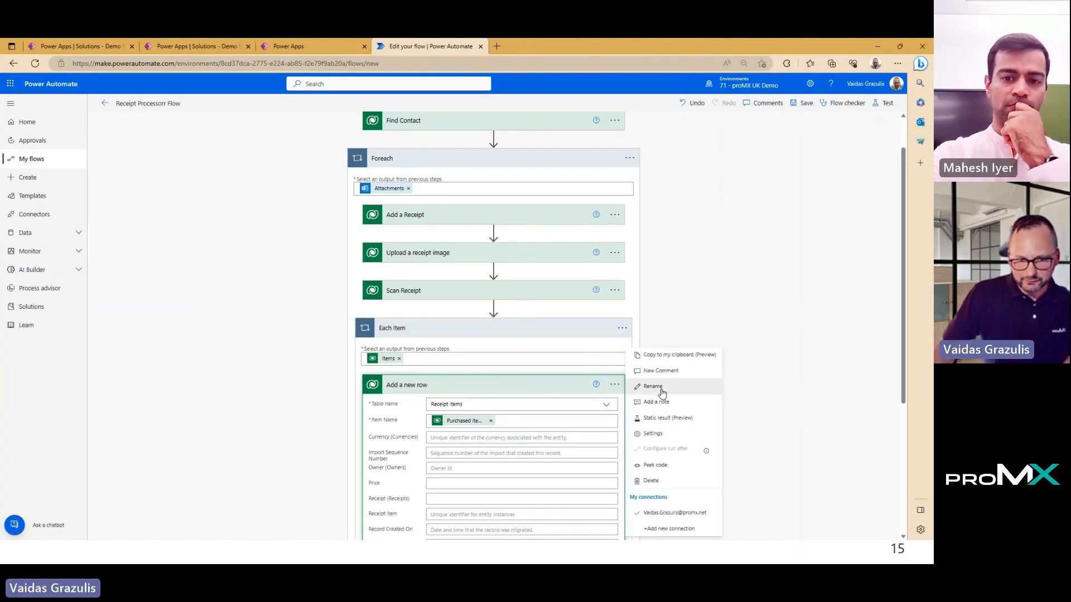
left_click(654, 386)
type("A")
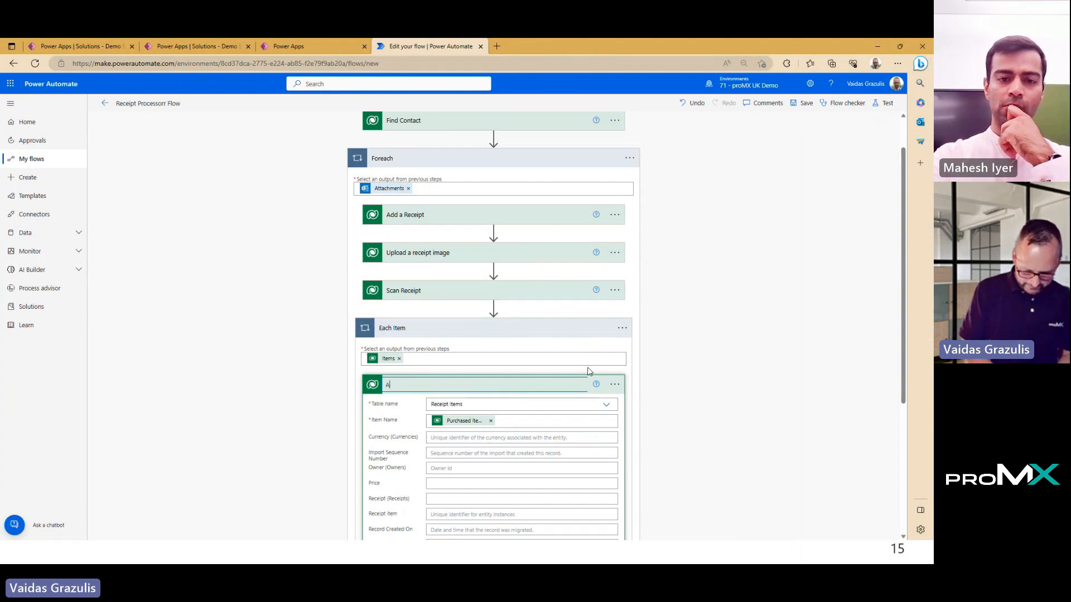
type("dd Receei")
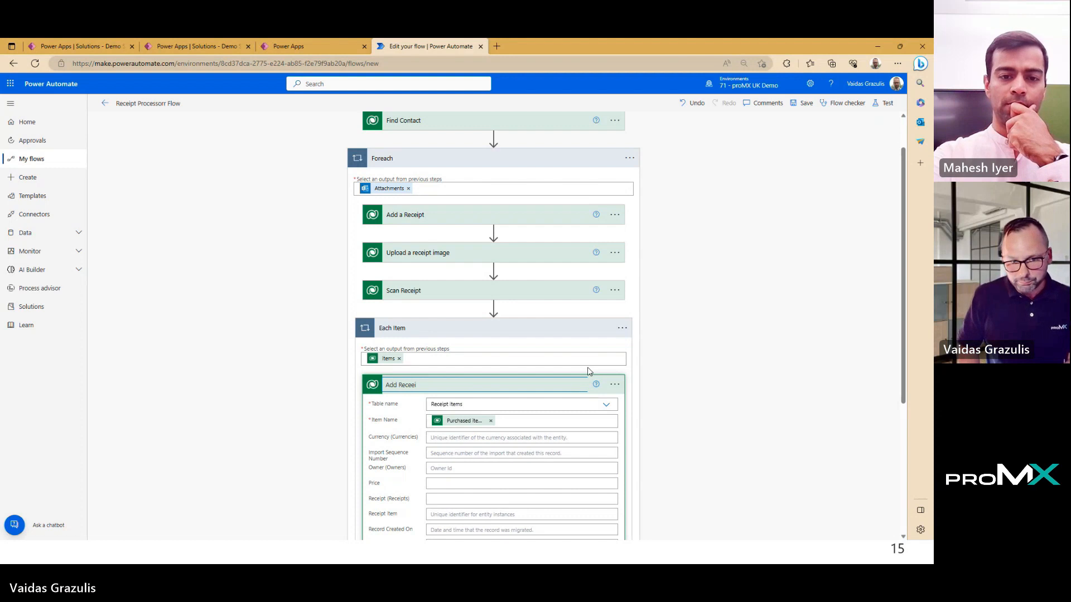
key("BackSpace")
key("BackSpace")
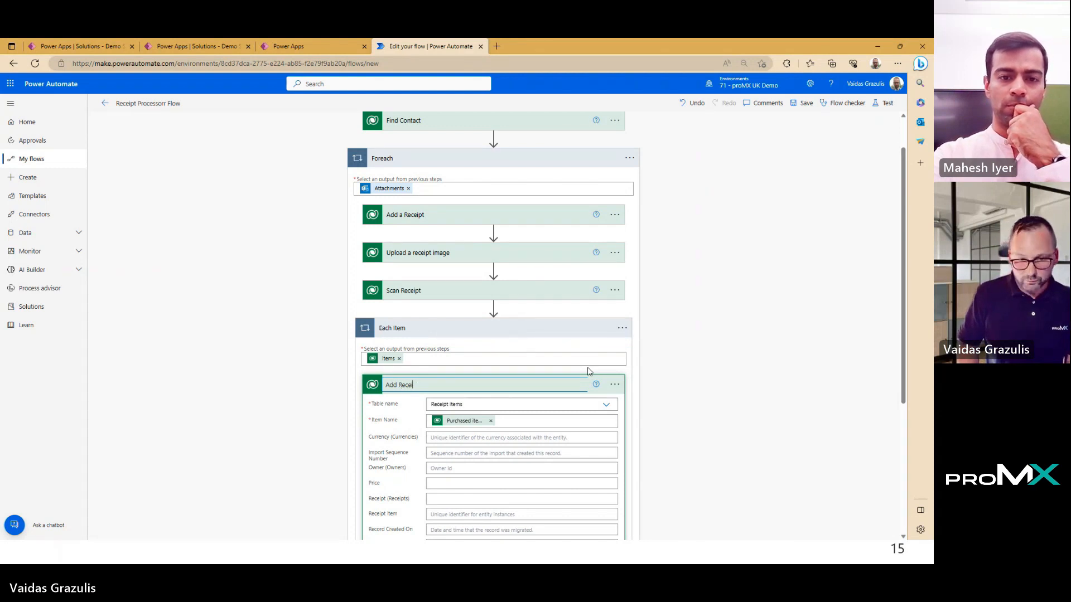
type("ipt Item")
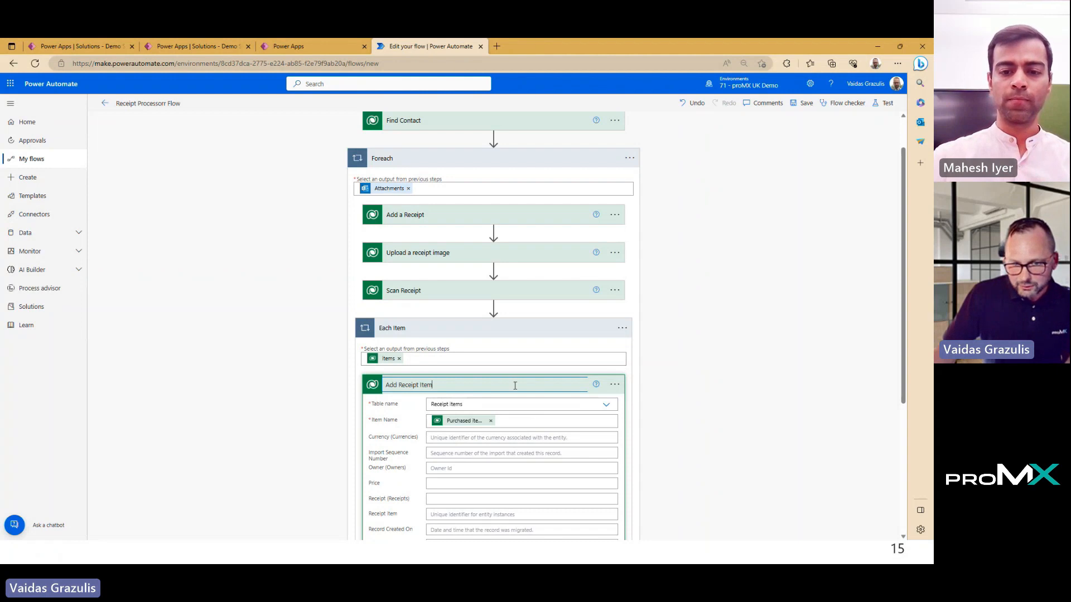
left_click(569, 349)
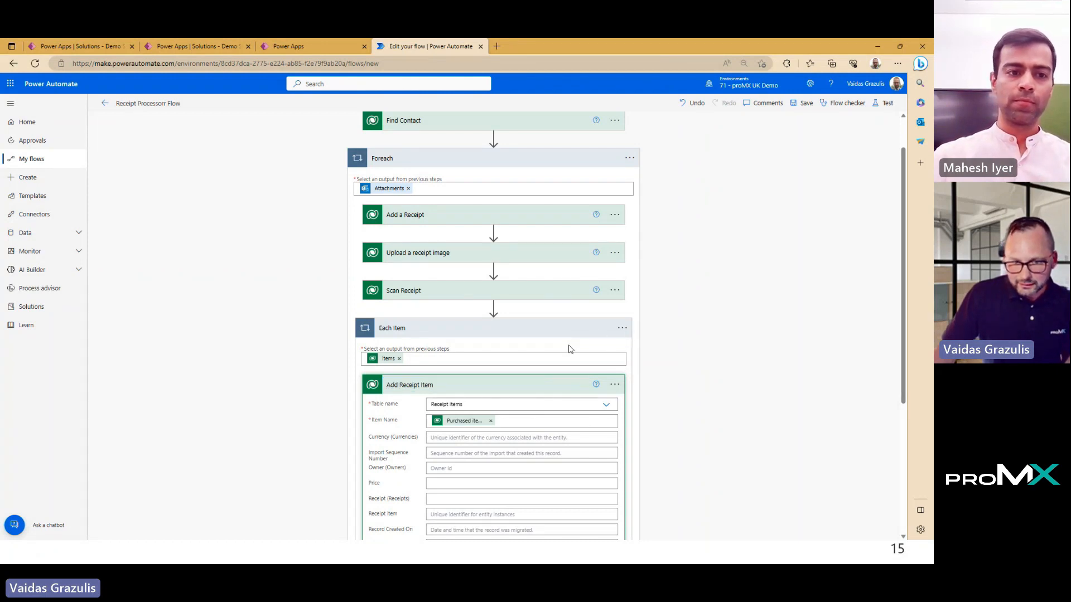
Look through the Scan Receipt dynamic content for a value that fits the receipt item's Price field.
scroll(488, 273, "down", 3)
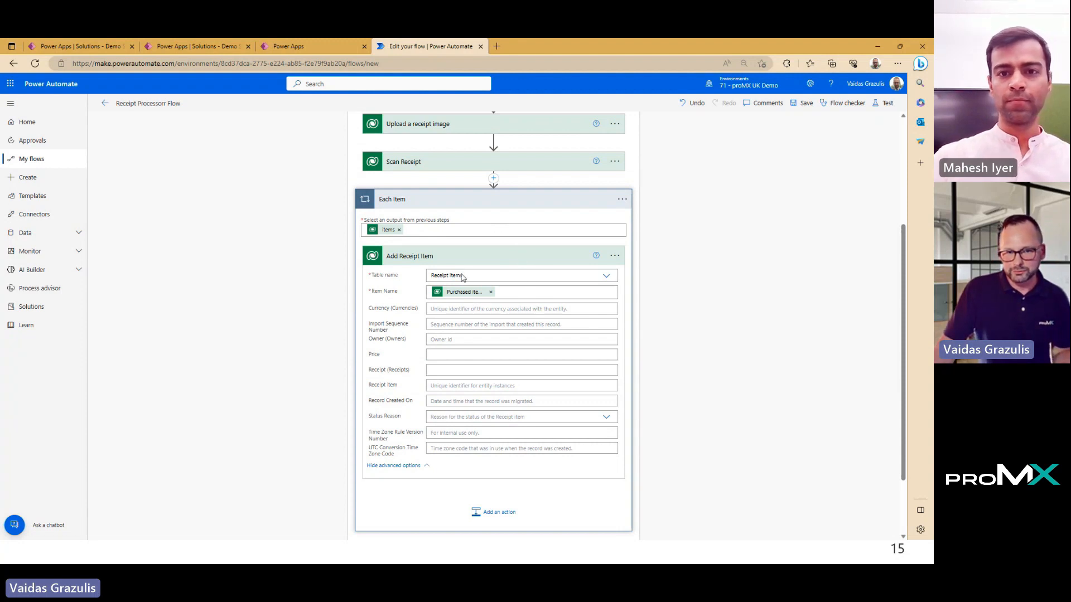
left_click(461, 356)
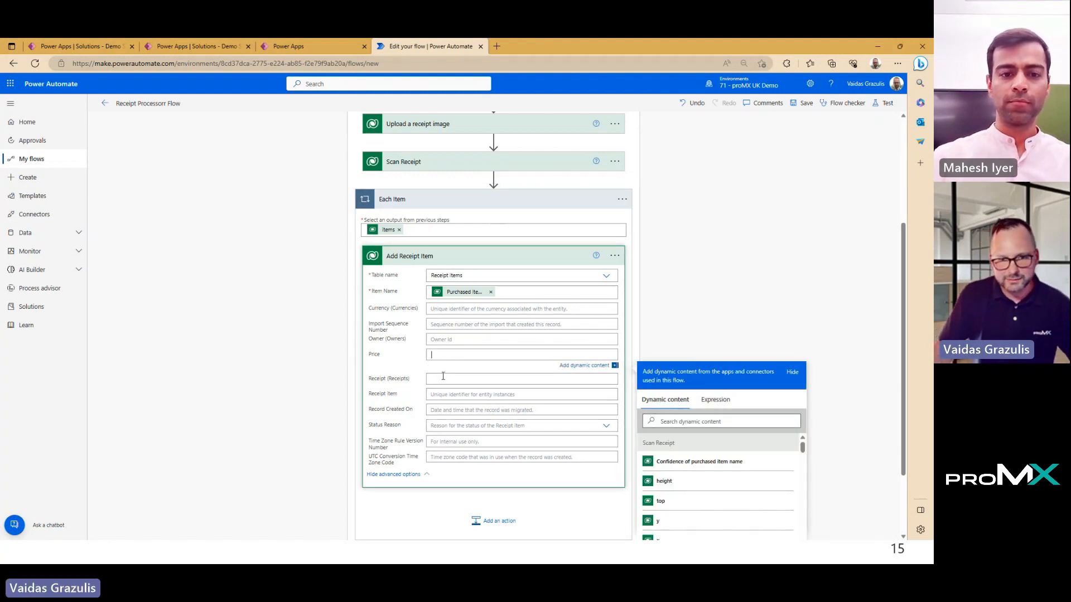
scroll(774, 190, "down", 2)
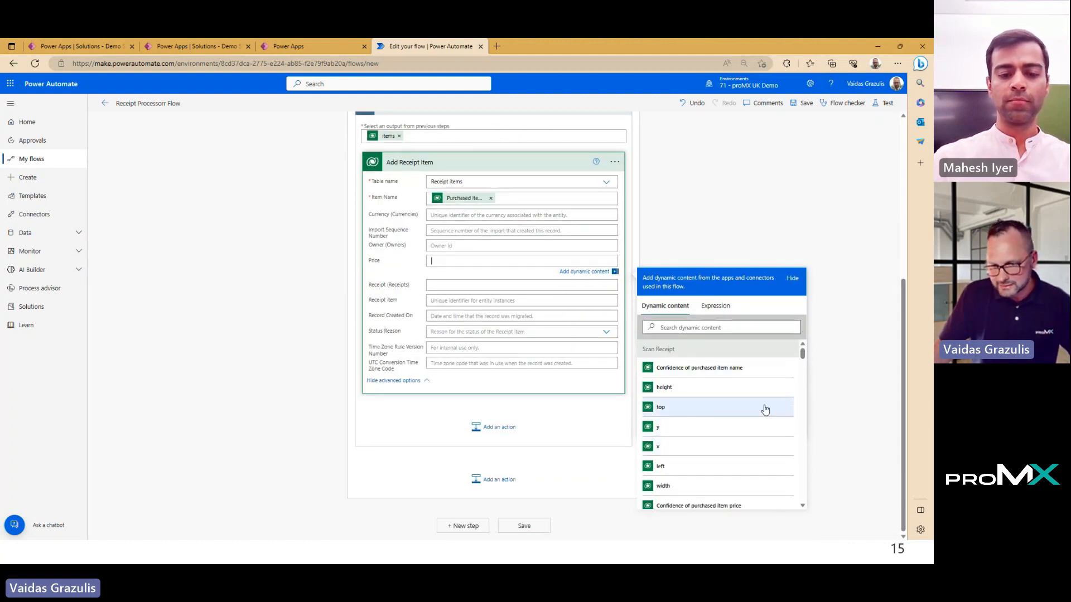
scroll(730, 398, "down", 1)
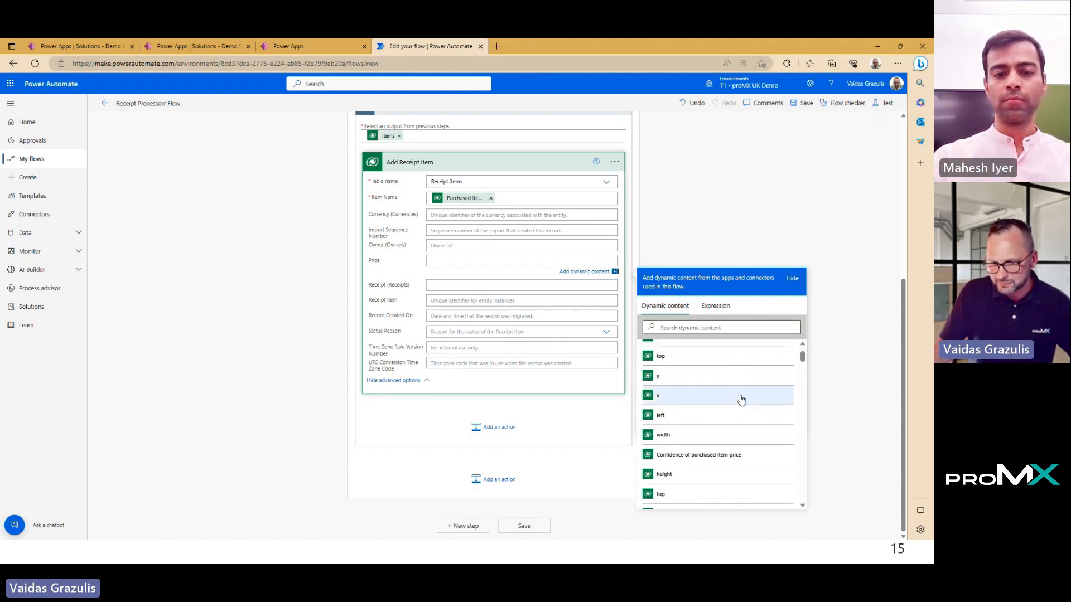
scroll(750, 418, "down", 5)
scroll(746, 406, "up", 3)
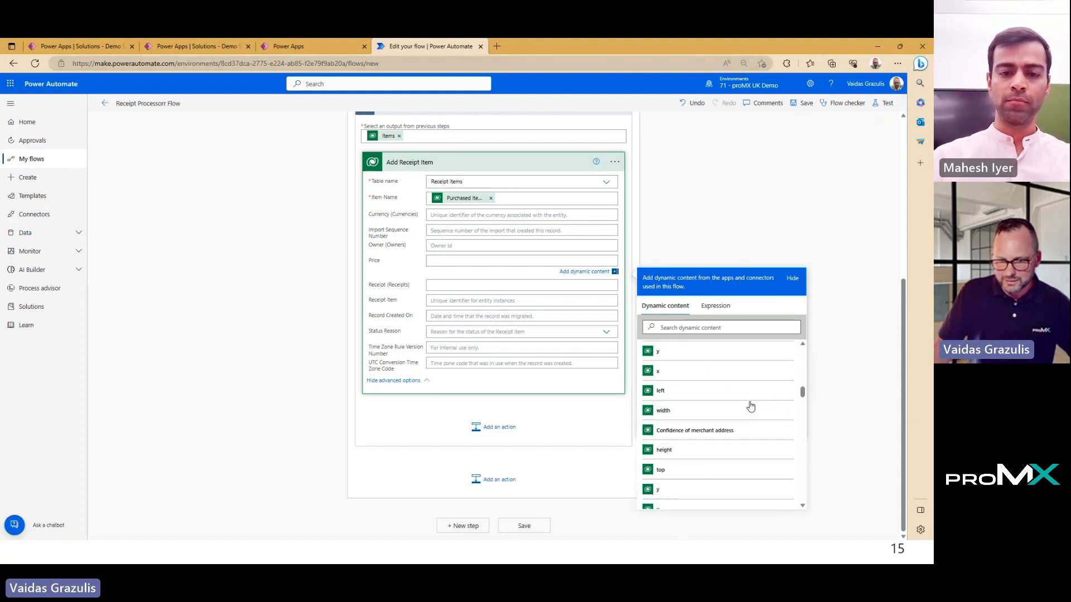
scroll(746, 406, "up", 4)
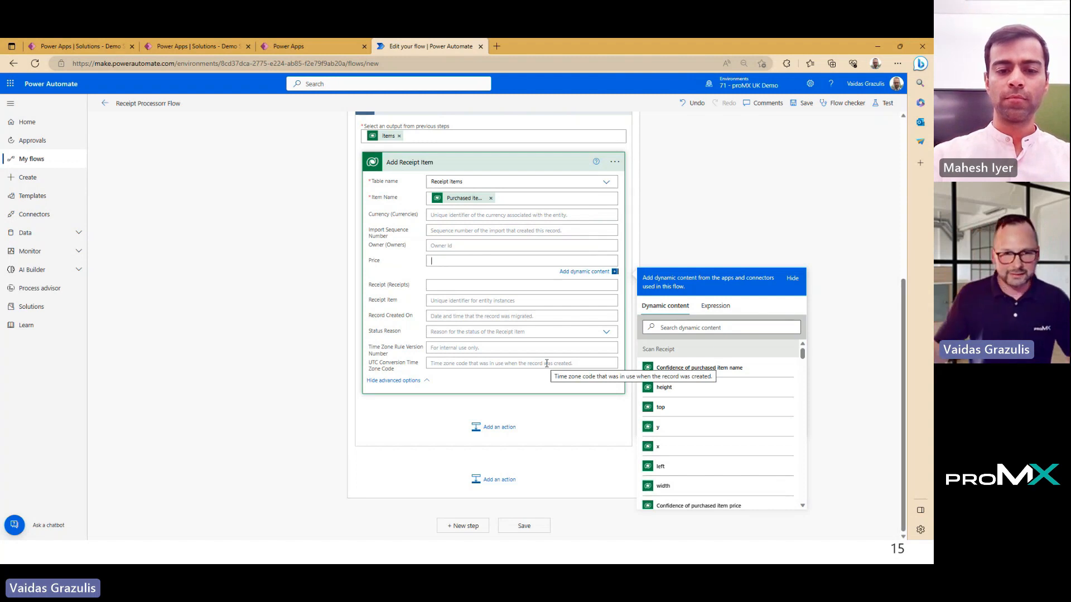
left_click(249, 292)
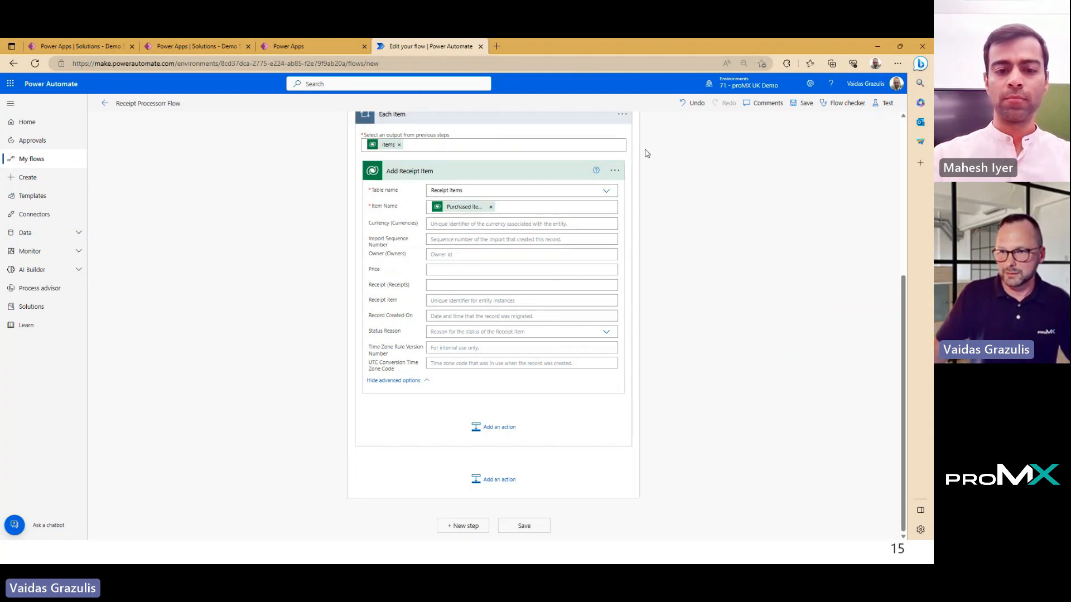
Save the flow and open its run of 23/05/2023 15:36:51 from the flow's run history.
left_click(804, 102)
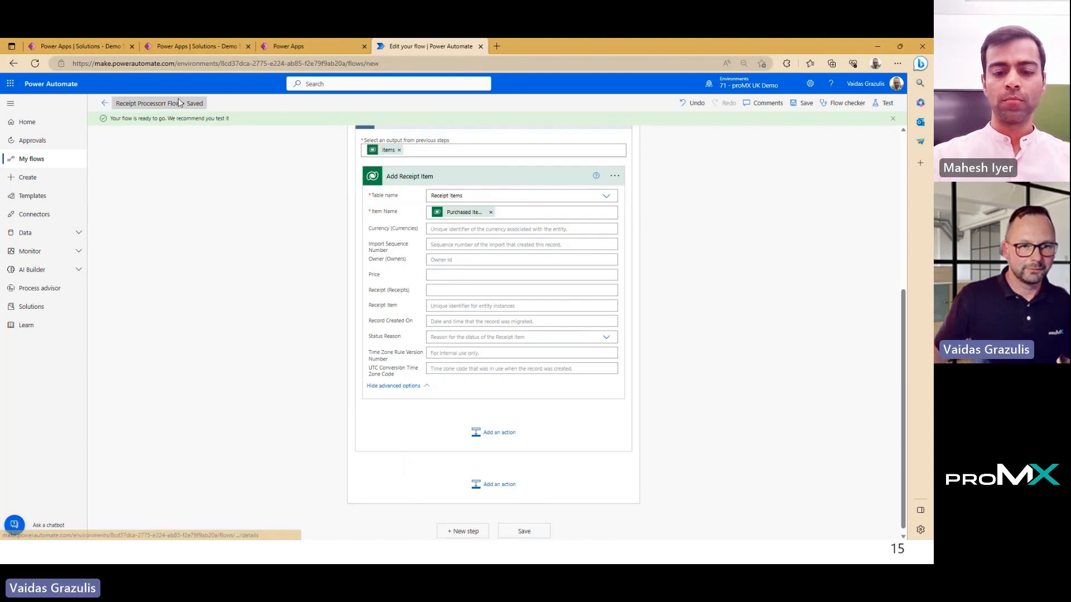
left_click(46, 160)
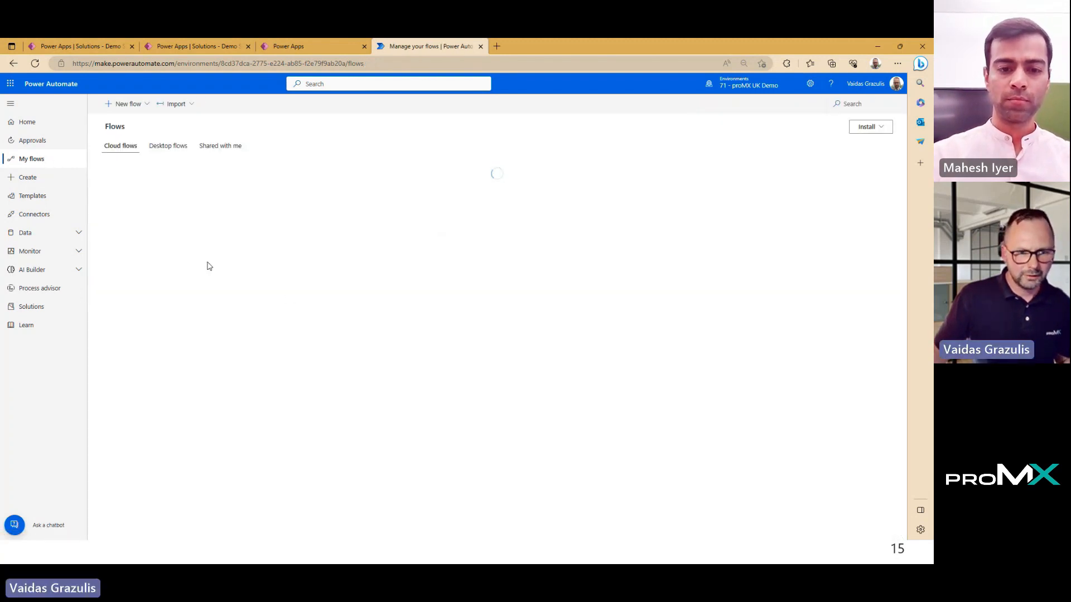
left_click(178, 204)
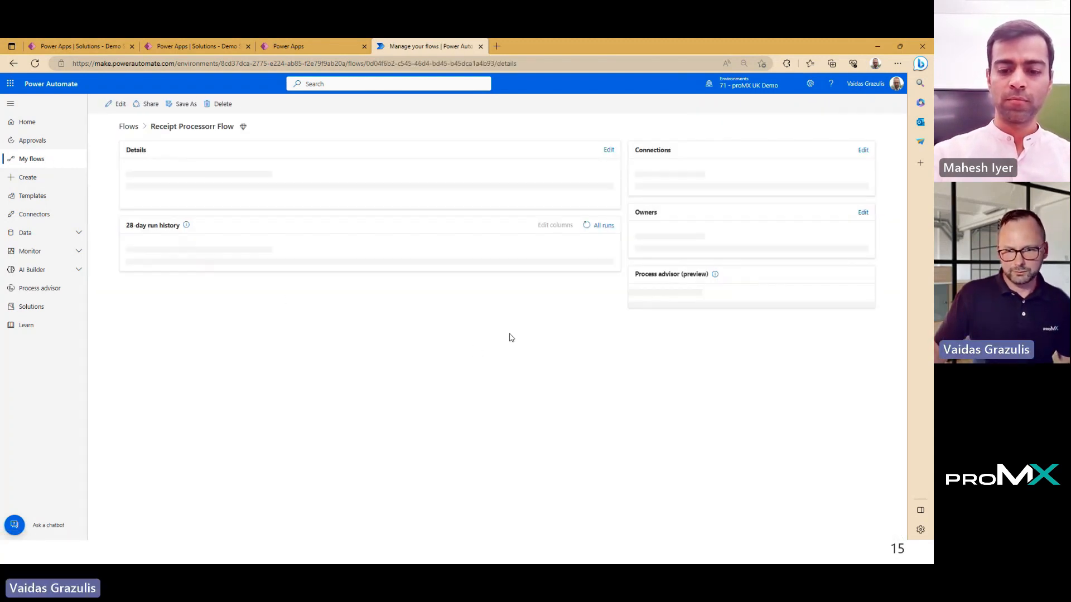
left_click(170, 374)
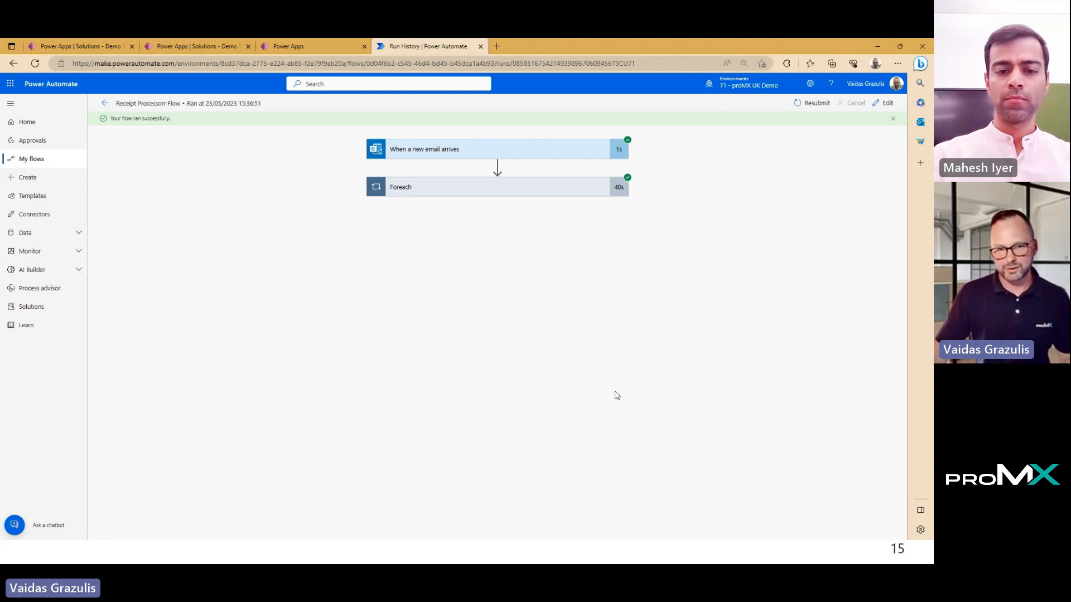
Expand the Foreach loop and its Scan Receipt action in the run, and examine the output body.
left_click(463, 191)
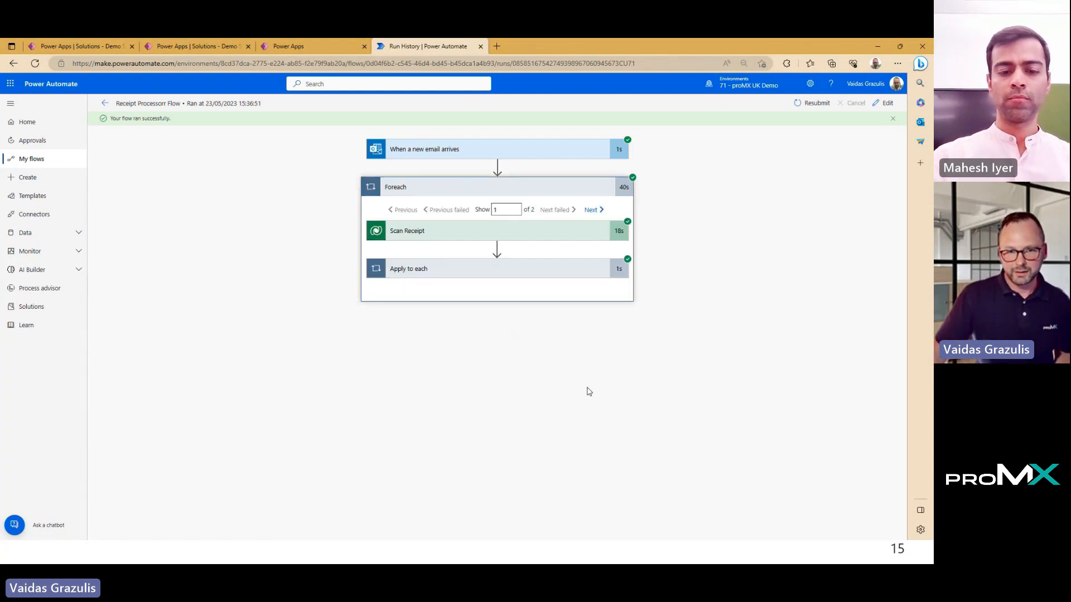
left_click(451, 238)
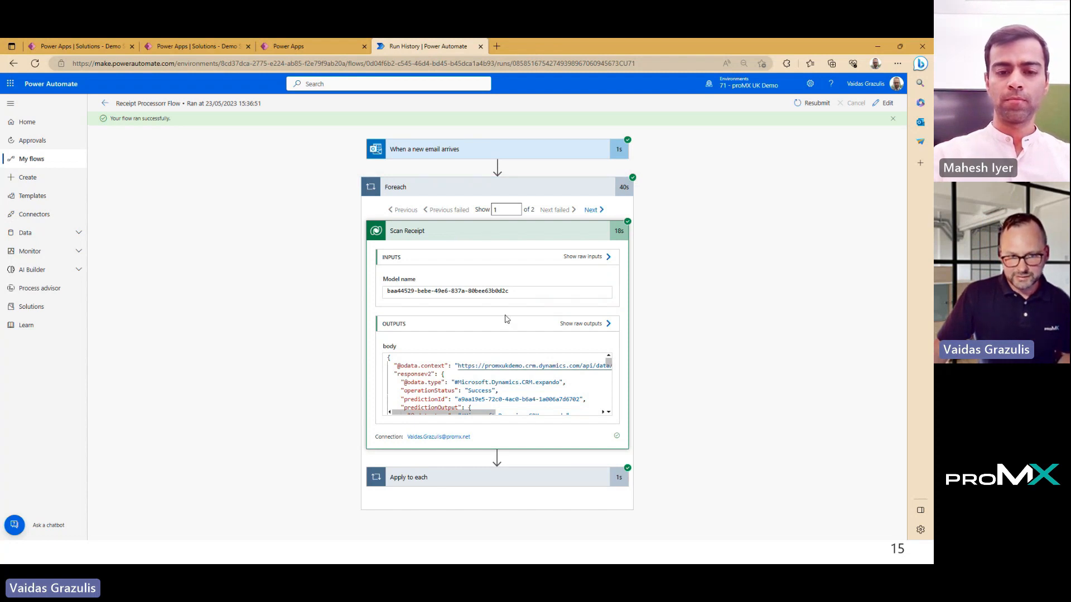
scroll(428, 363, "down", 3)
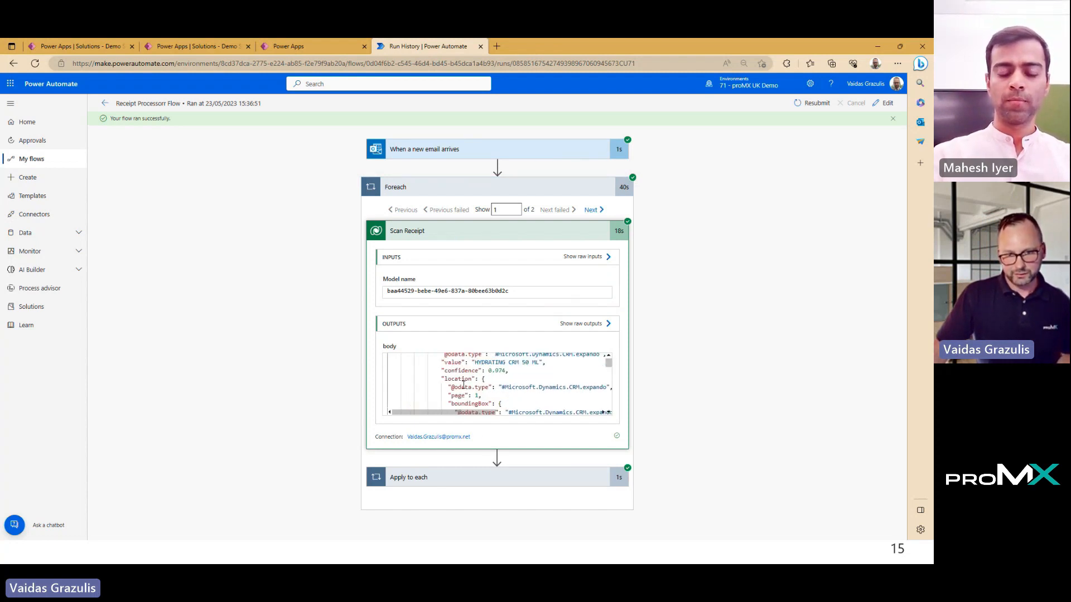
scroll(463, 386, "down", 4)
scroll(464, 390, "up", 5)
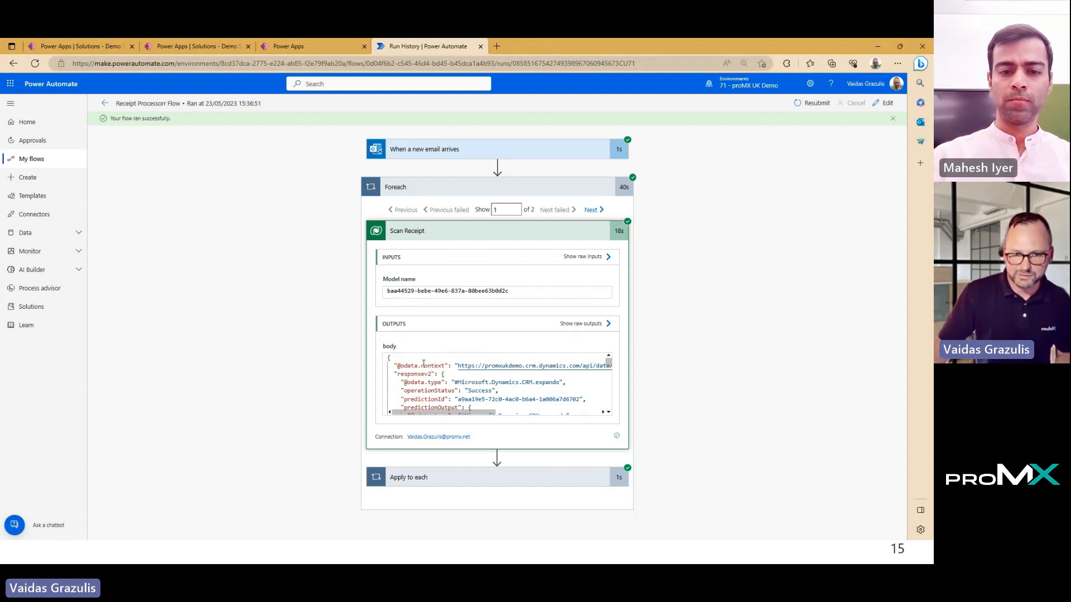
scroll(424, 363, "down", 5)
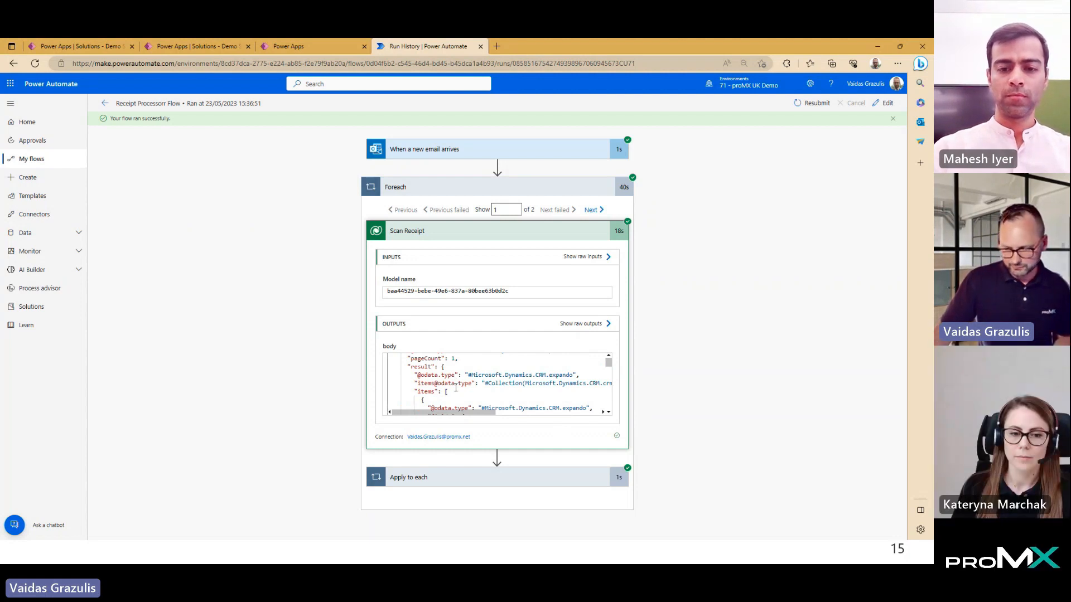
scroll(455, 387, "down", 1)
scroll(456, 387, "up", 1)
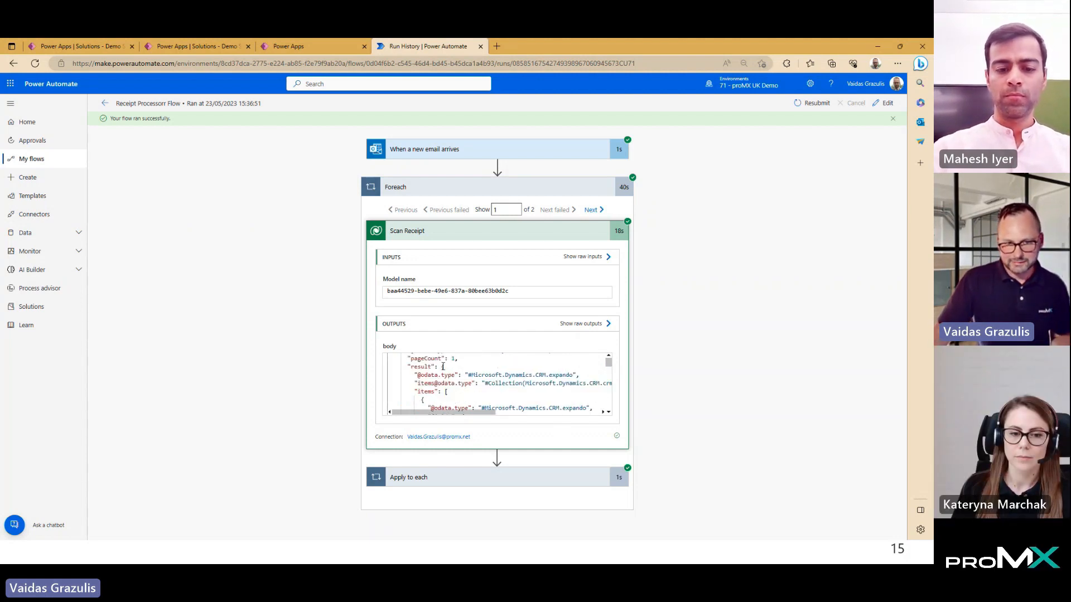
Copy the whole Scan Receipt output body and paste it into the empty untitled JSON file in Visual Studio Code.
key("ctrl+a")
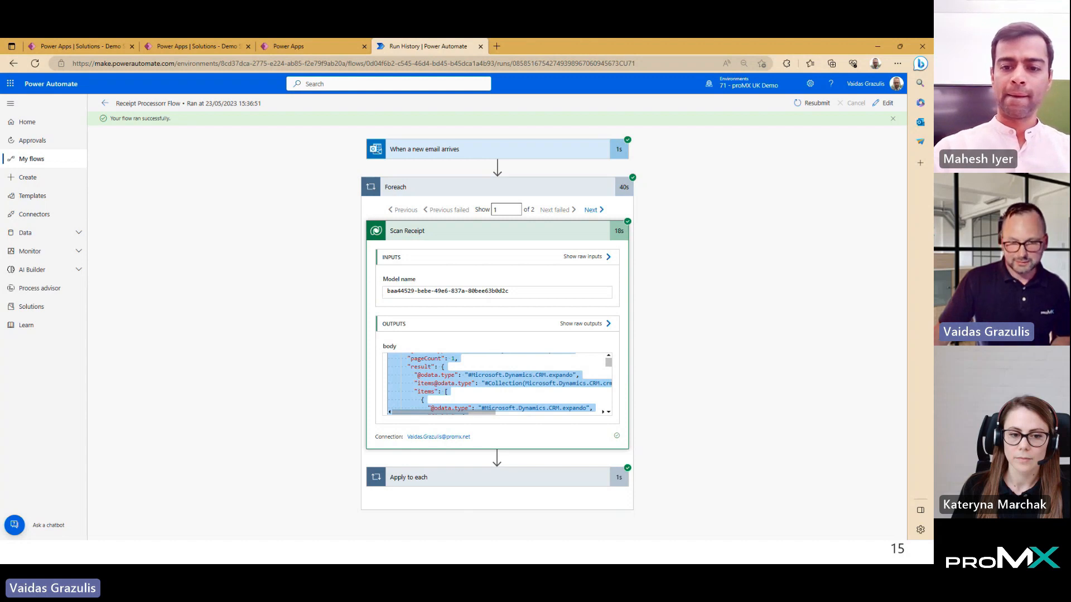
key("alt+Tab")
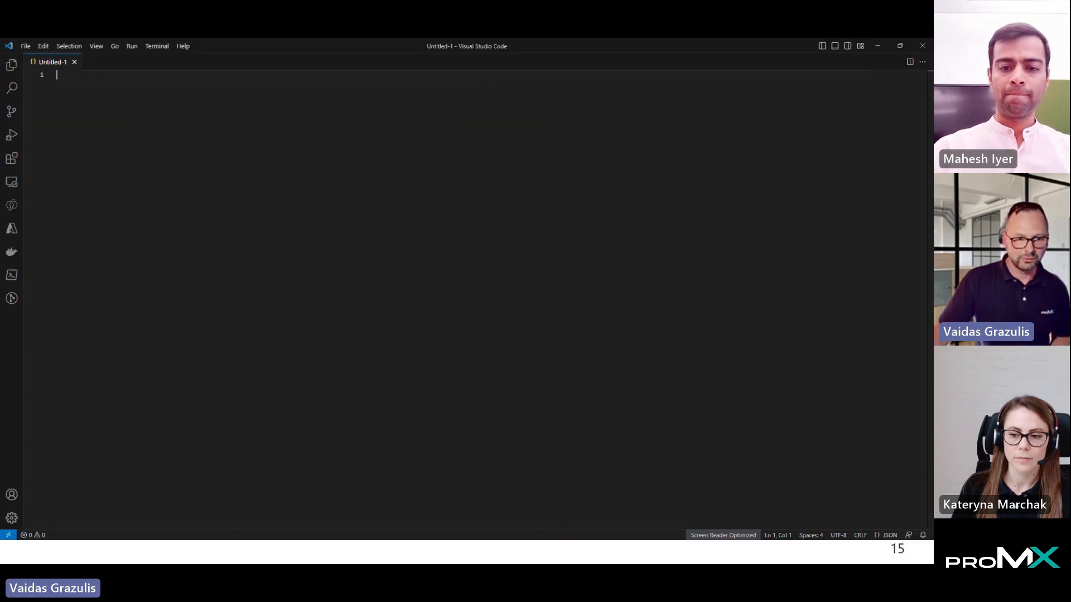
key("ctrl+v")
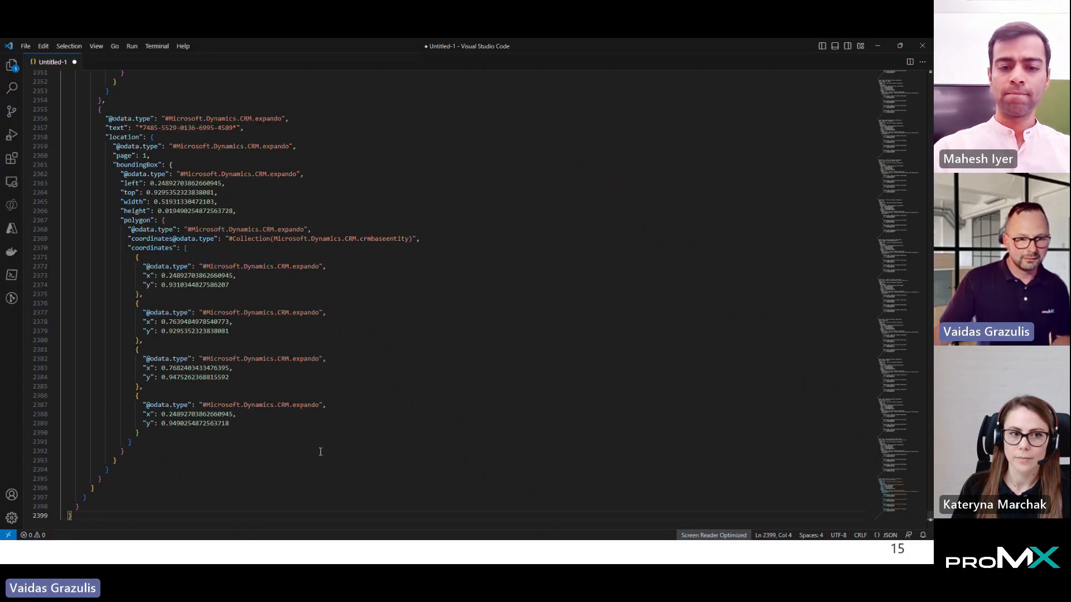
Examine the pasted JSON's structure, including responsev2, predictionOutput, operationStatus and the value under the first item's name field.
scroll(313, 446, "up", 5)
scroll(311, 445, "up", 20)
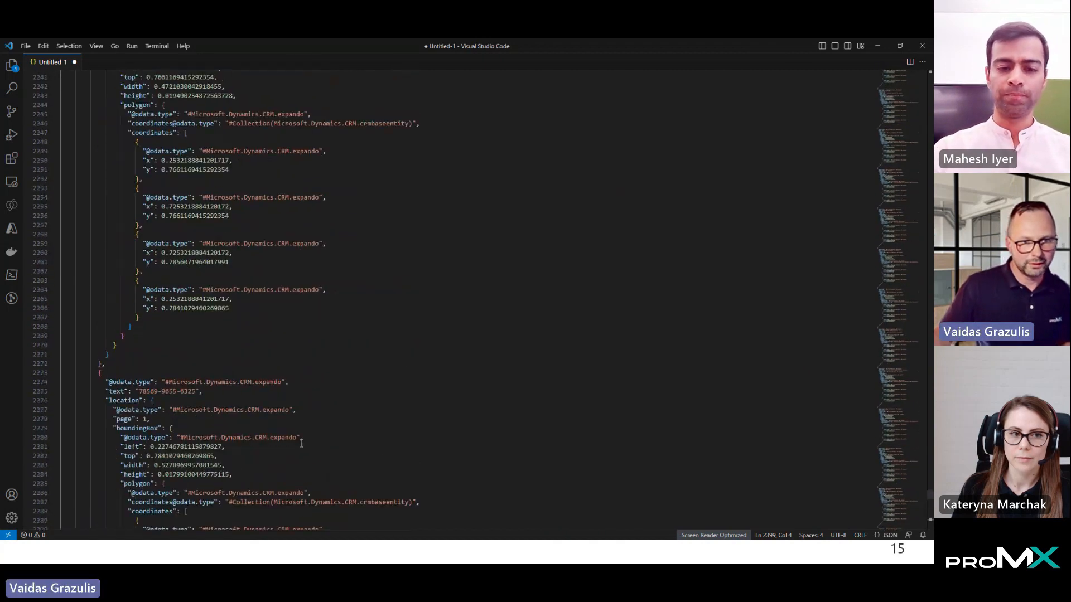
scroll(271, 443, "down", 20)
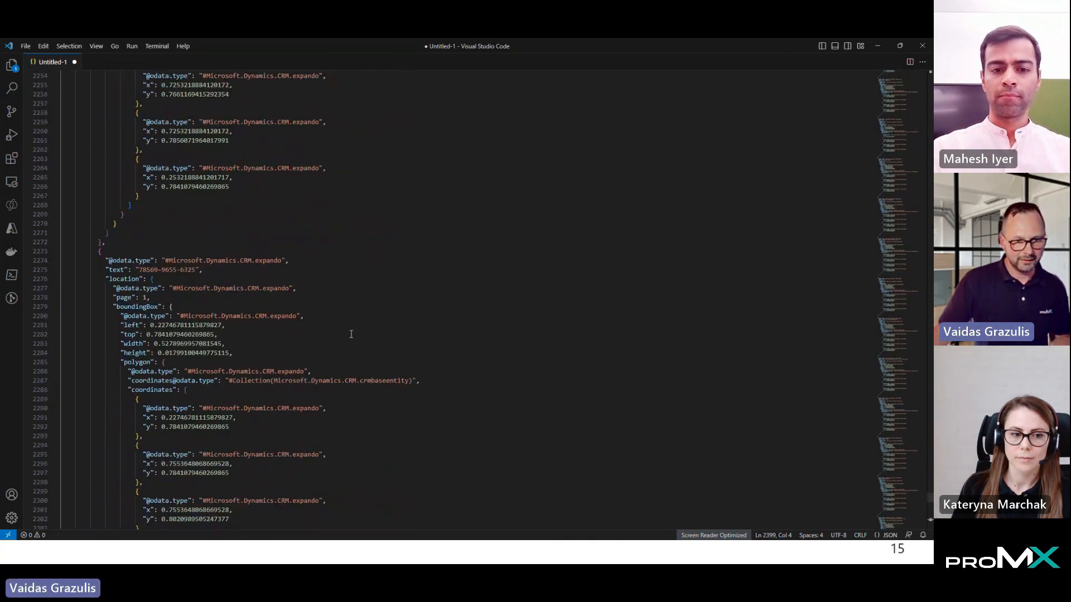
scroll(337, 378, "down", 10)
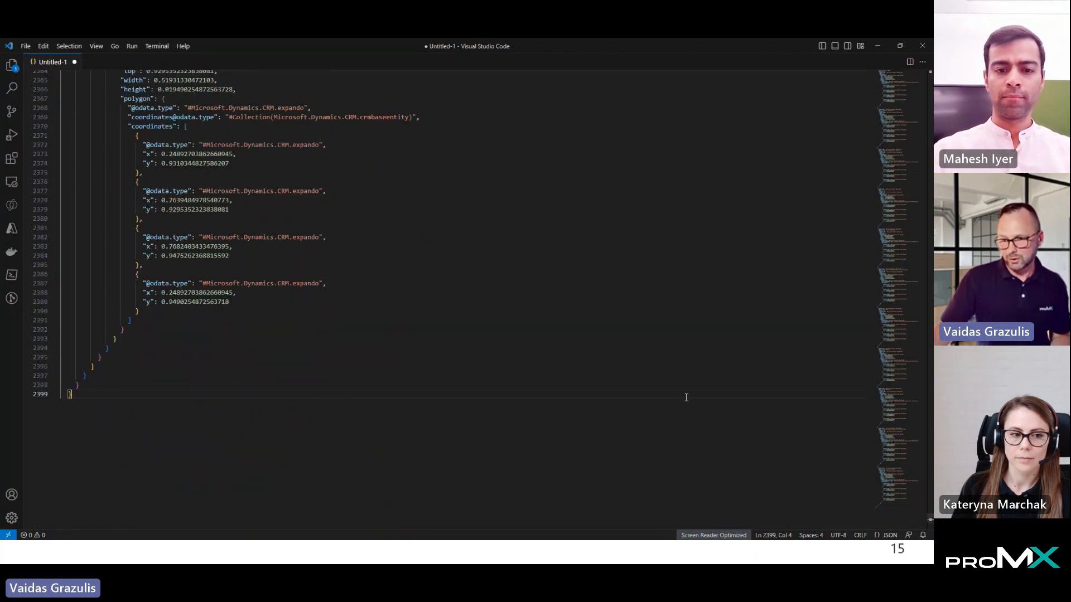
left_click_drag(929, 517, 918, 47)
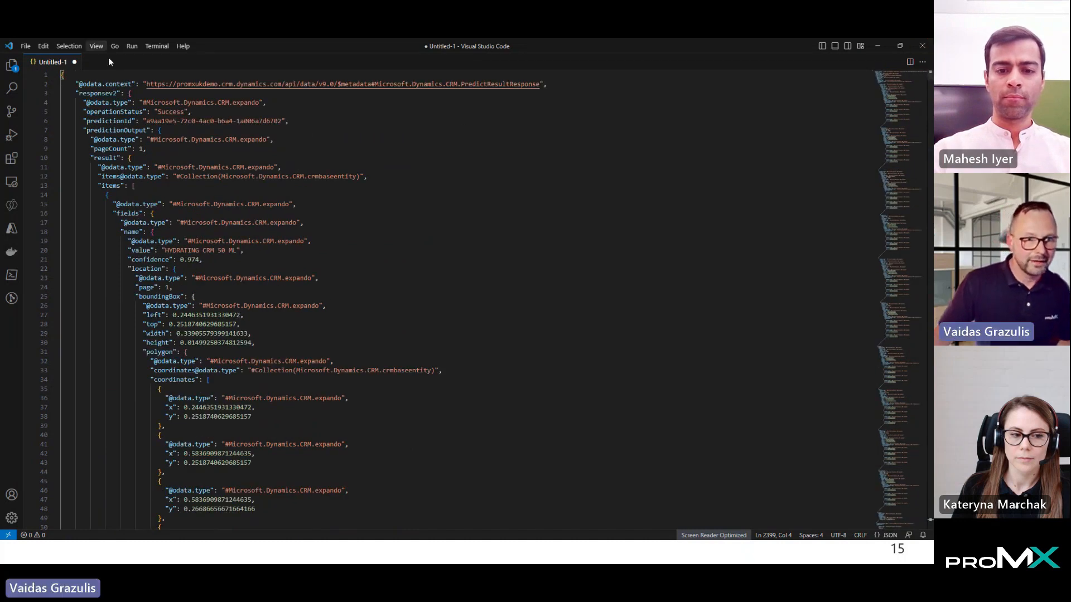
double_click(98, 92)
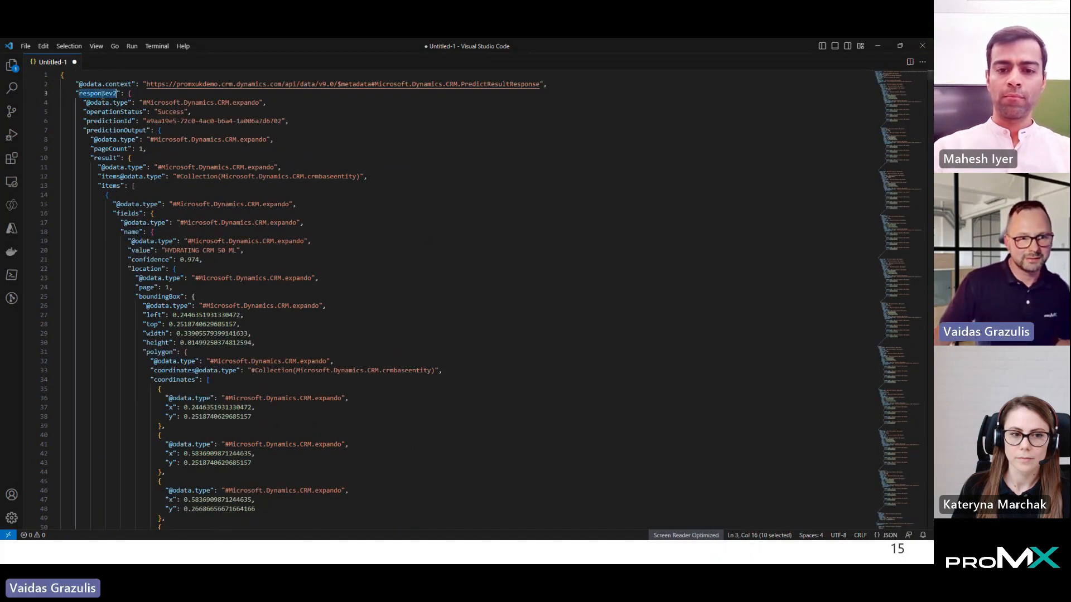
double_click(115, 130)
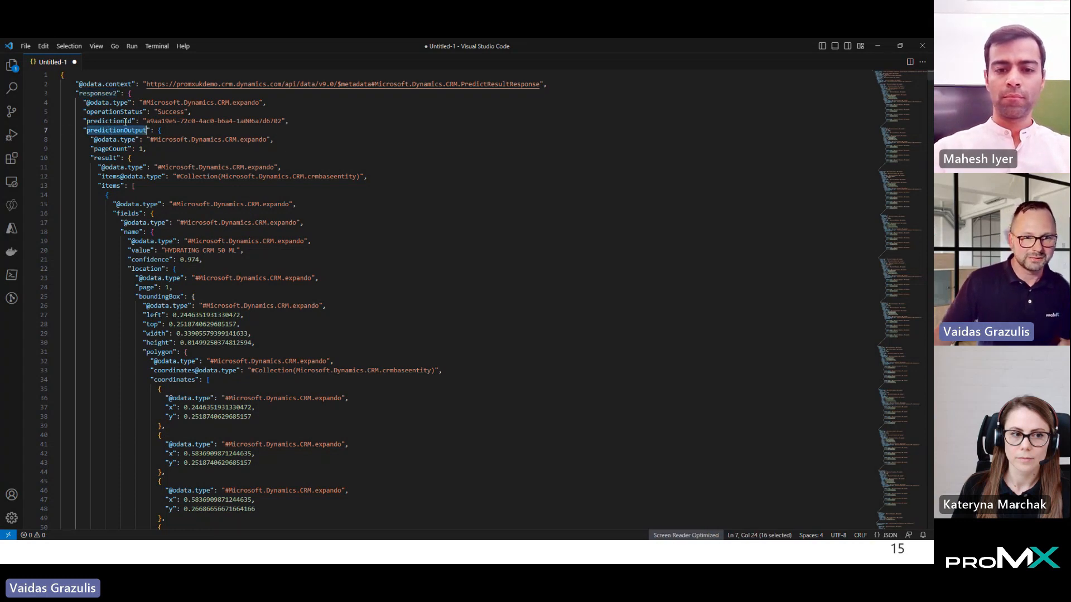
double_click(114, 111)
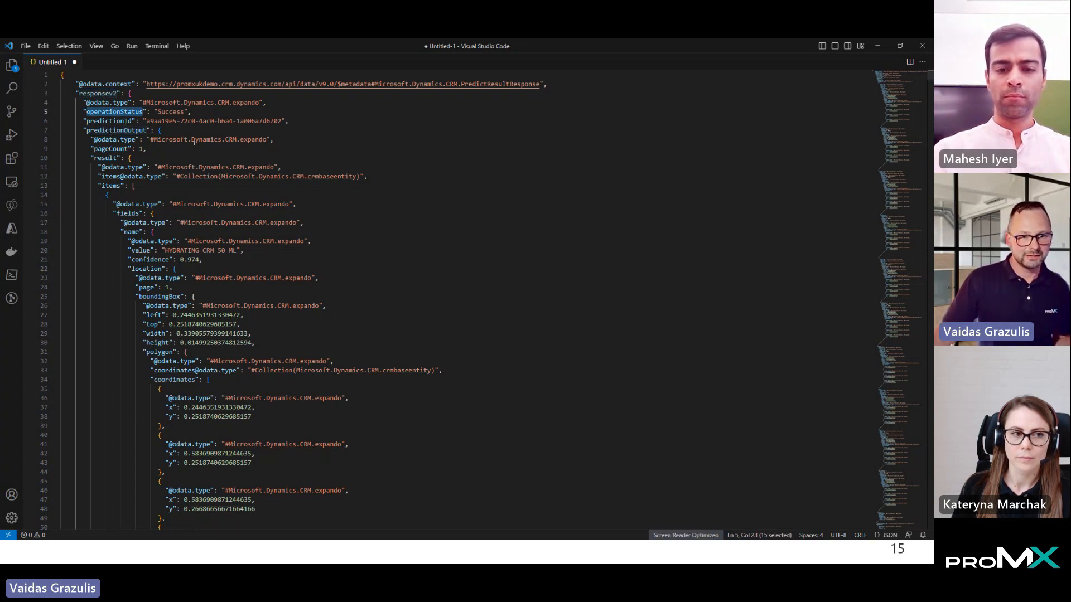
double_click(141, 250)
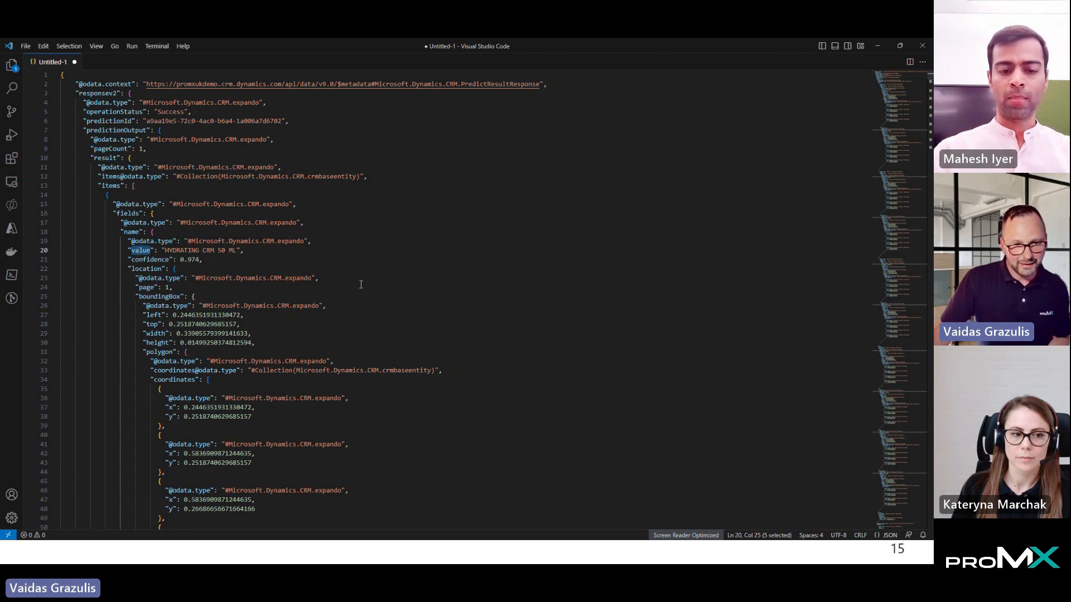
Examine the totalPrice field's value under the first item in the JSON, then return to the flow run in Power Automate.
scroll(361, 284, "down", 8)
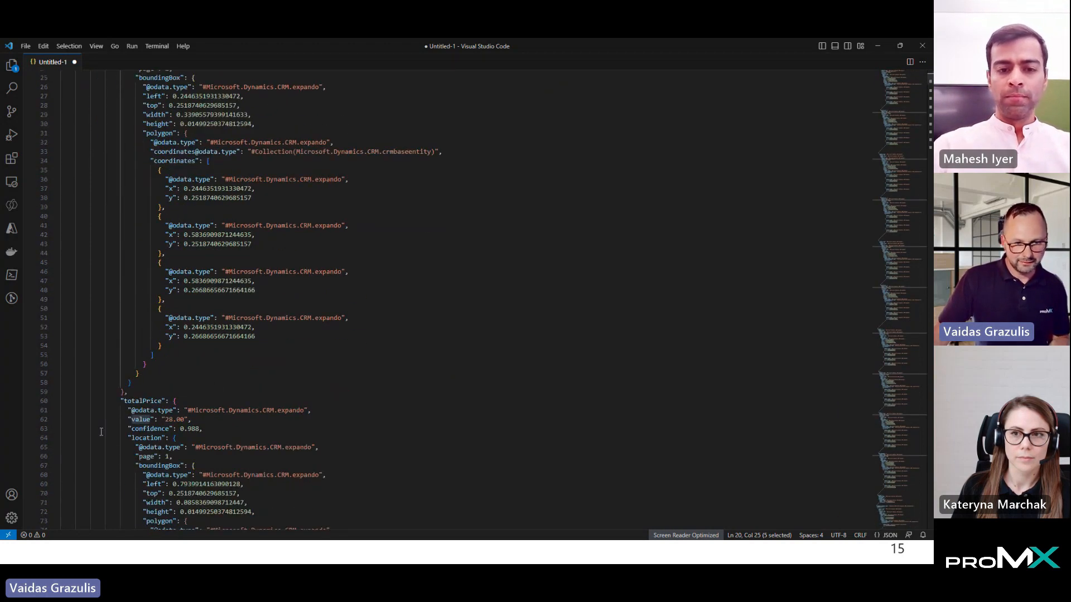
left_click_drag(163, 419, 189, 419)
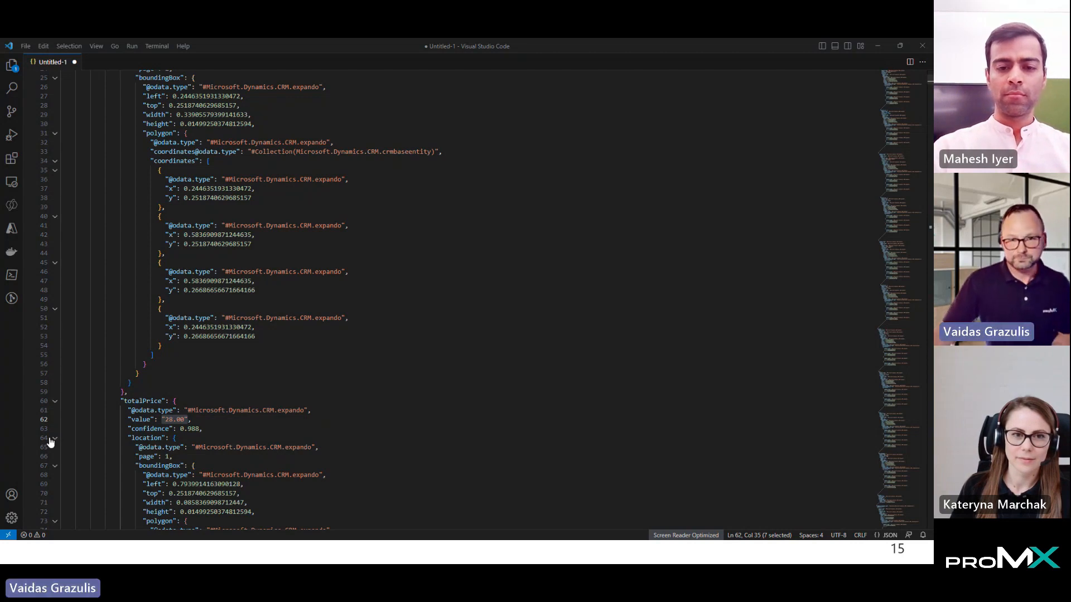
left_click(877, 46)
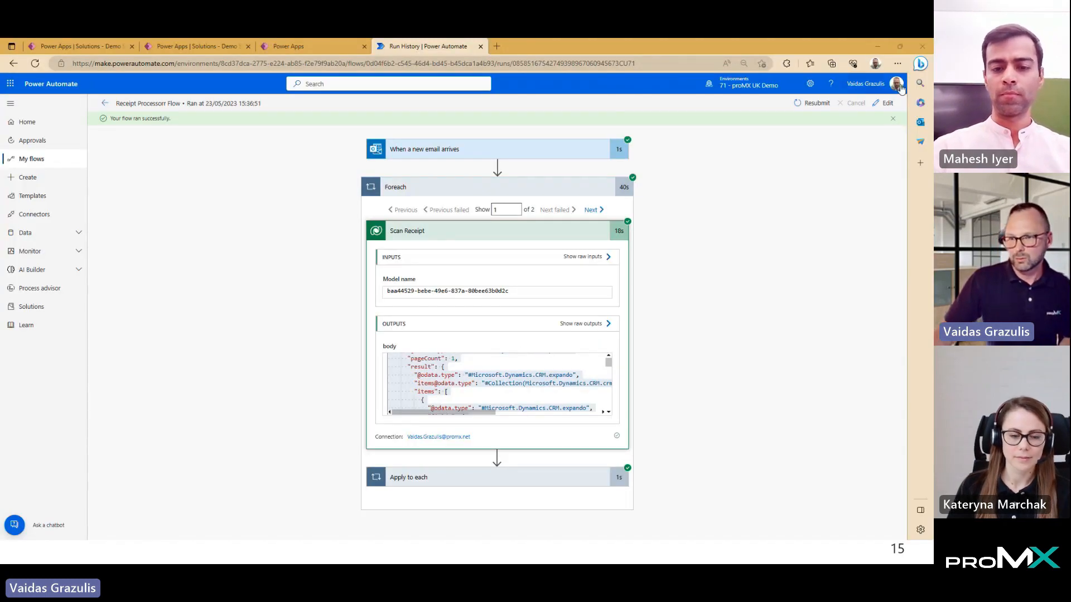
Open the flow for editing and expand Foreach, Each Item and the Add Receipt Item action with its advanced options.
left_click(885, 107)
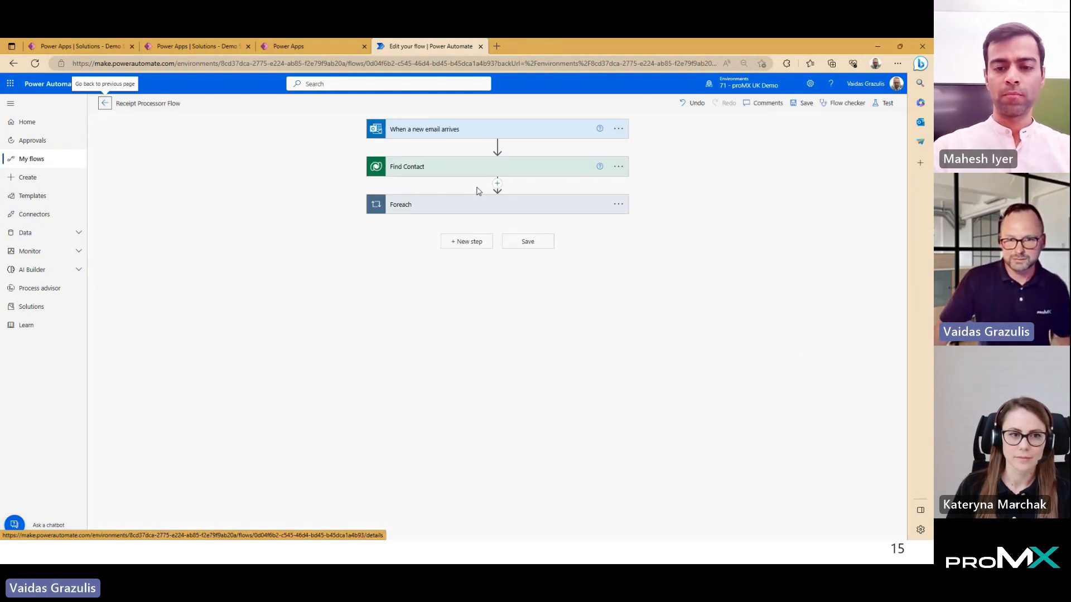
left_click(477, 198)
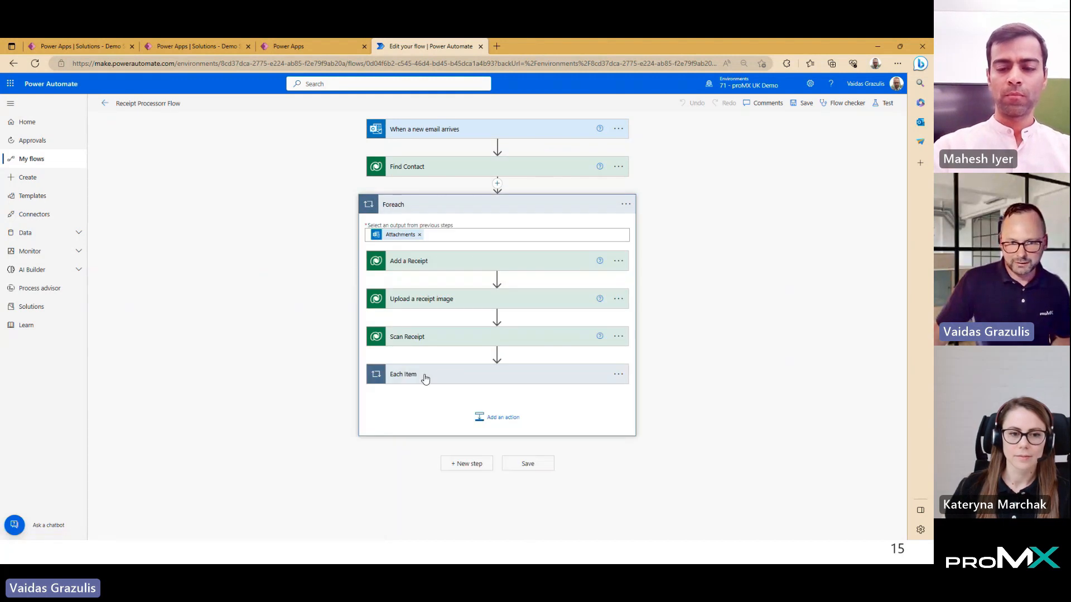
left_click(420, 380)
scroll(437, 425, "down", 1)
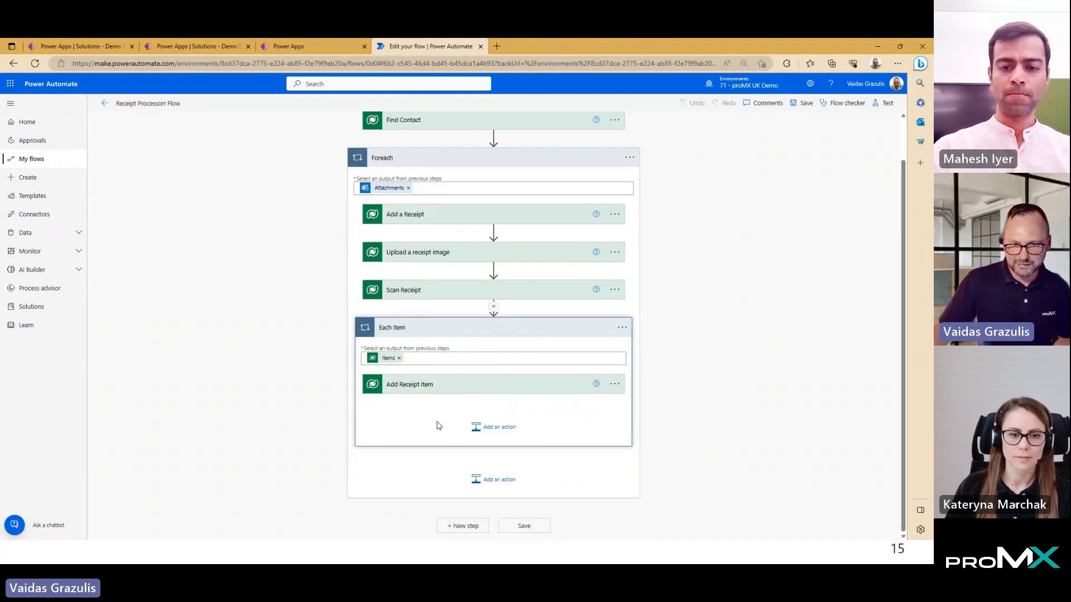
left_click(438, 383)
scroll(240, 328, "down", 1)
left_click(402, 388)
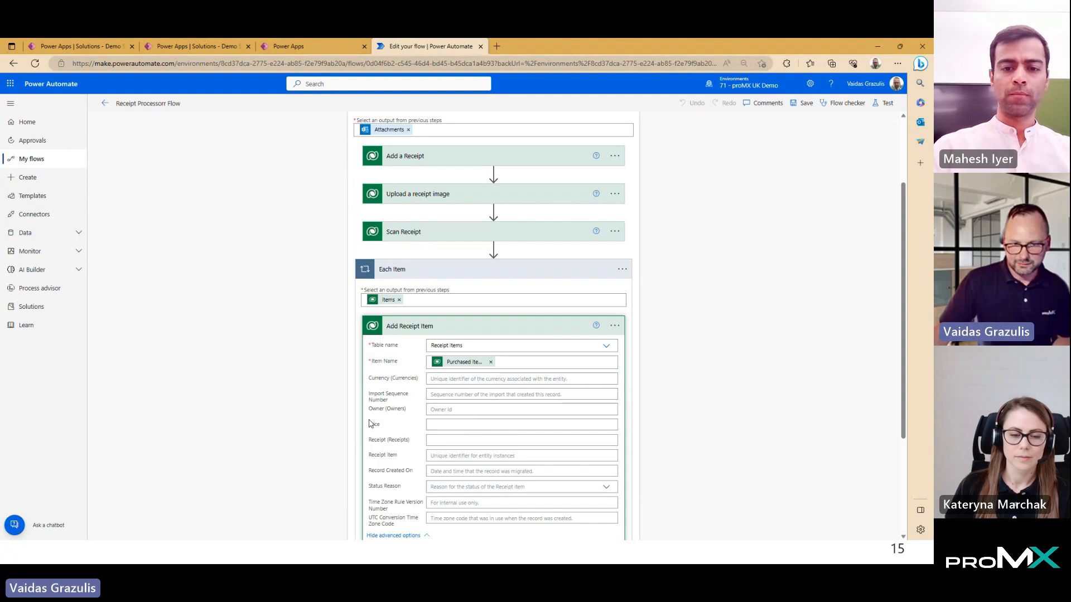
Paste the expression float(items('Each_Receipt_Item')?['fields/totalPrice/value']) into the expression editor for Add Receipt Item's Price.
scroll(340, 330, "down", 1)
scroll(340, 331, "down", 1)
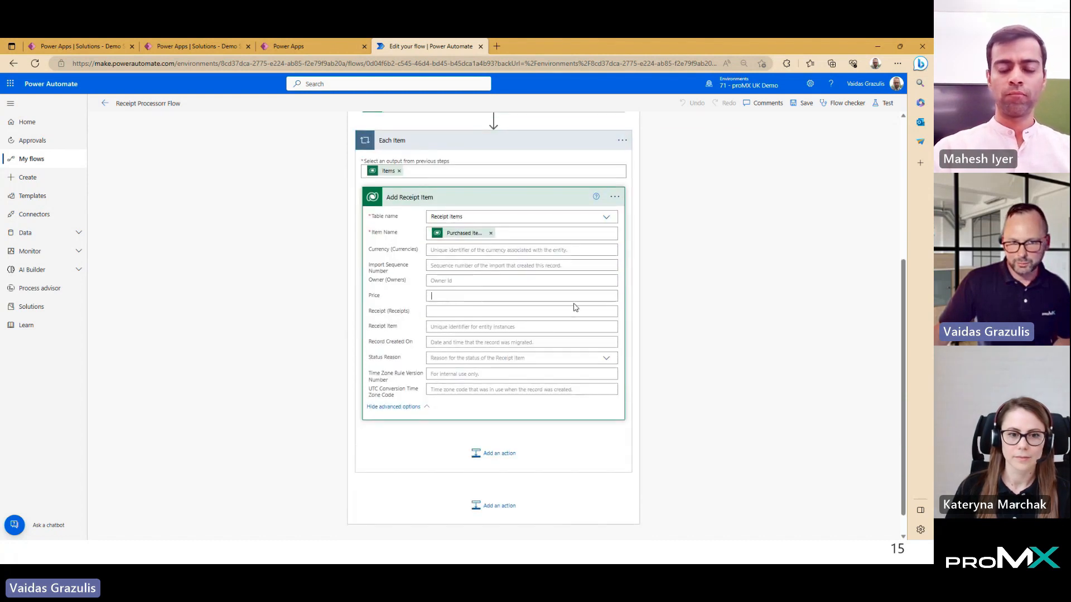
left_click(715, 349)
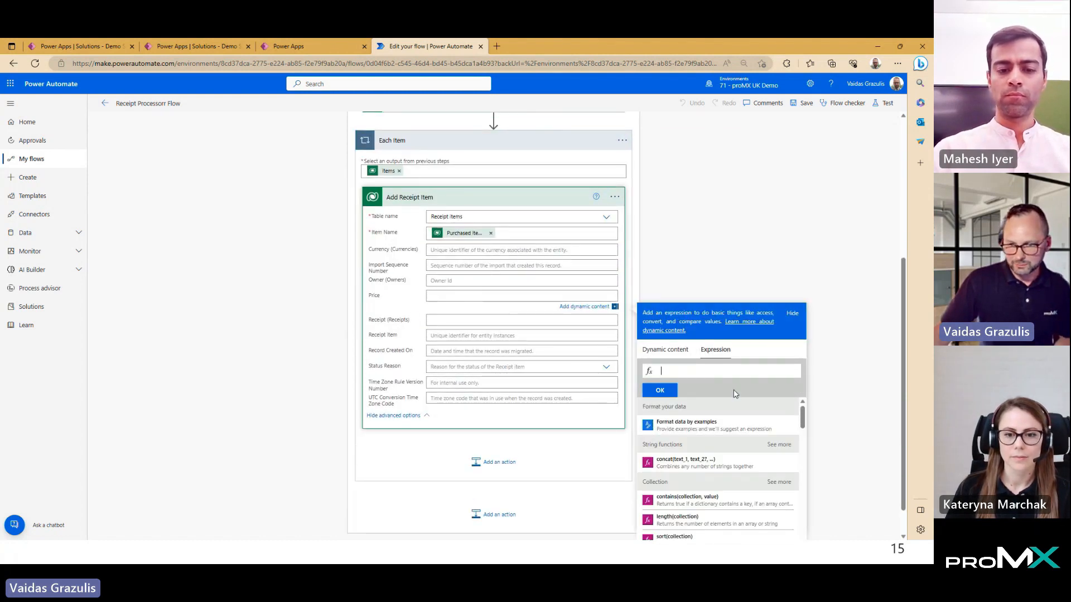
key("ctrl+v")
key("Home")
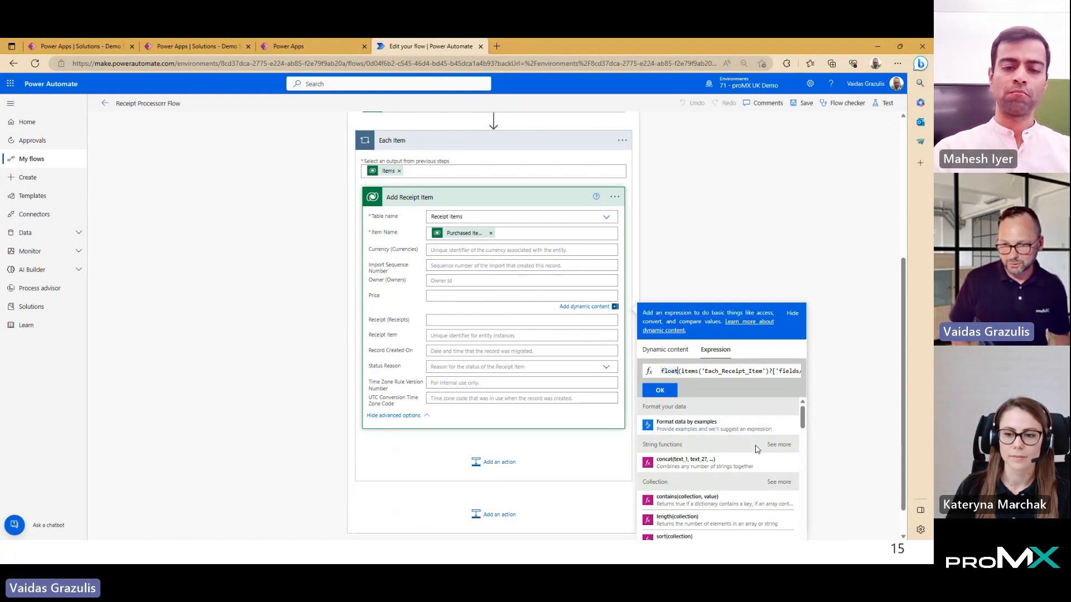
key("Right")
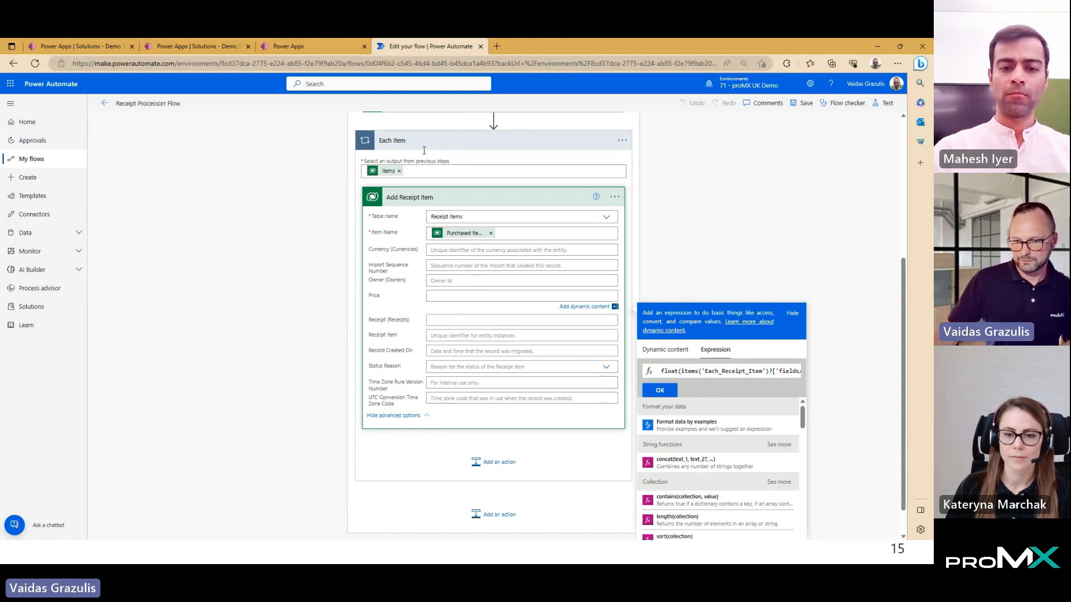
Check the Price expression from start to end against the name of the enclosing Each Item loop.
scroll(613, 268, "up", 3)
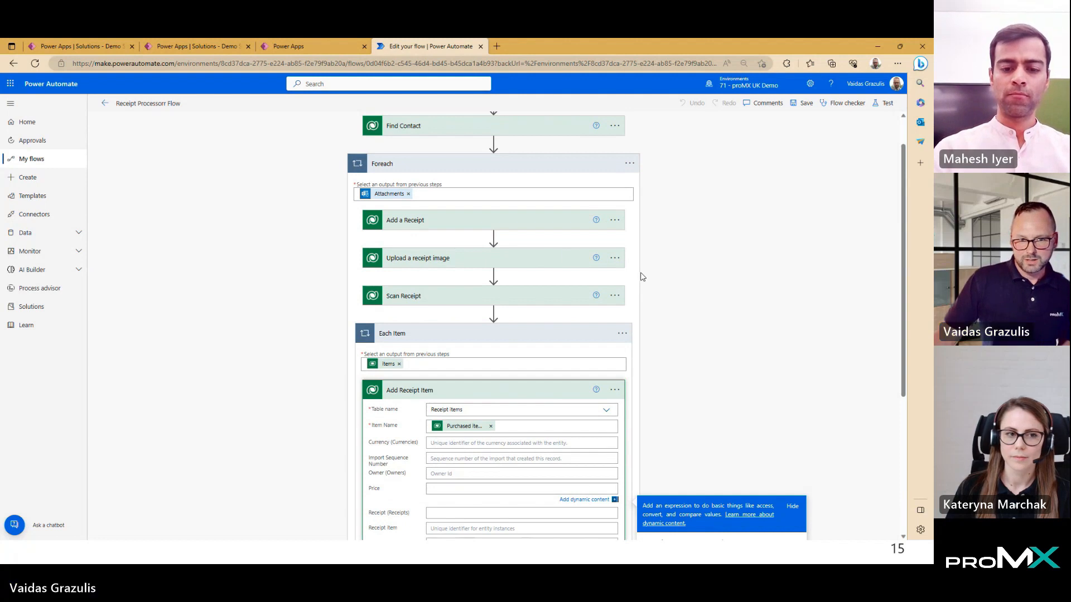
scroll(631, 306, "down", 3)
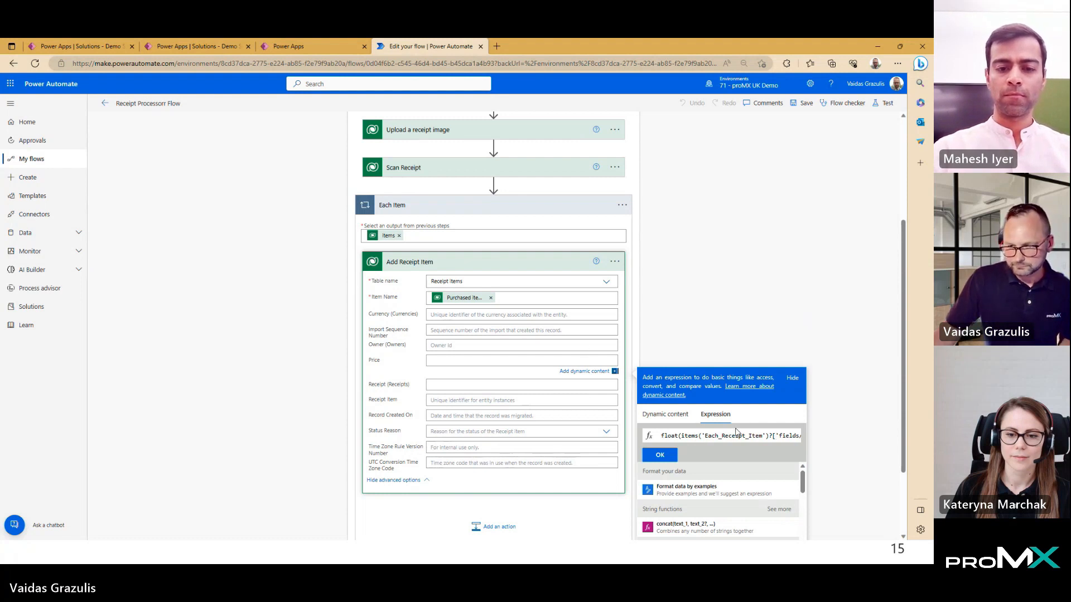
scroll(736, 432, "down", 1)
key("End")
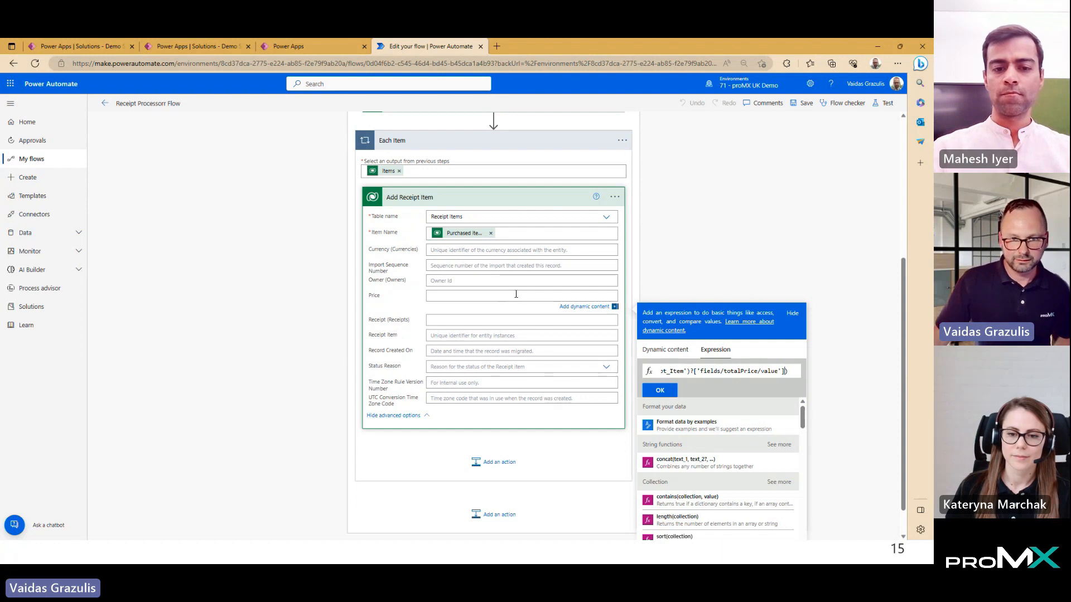
scroll(521, 335, "up", 1)
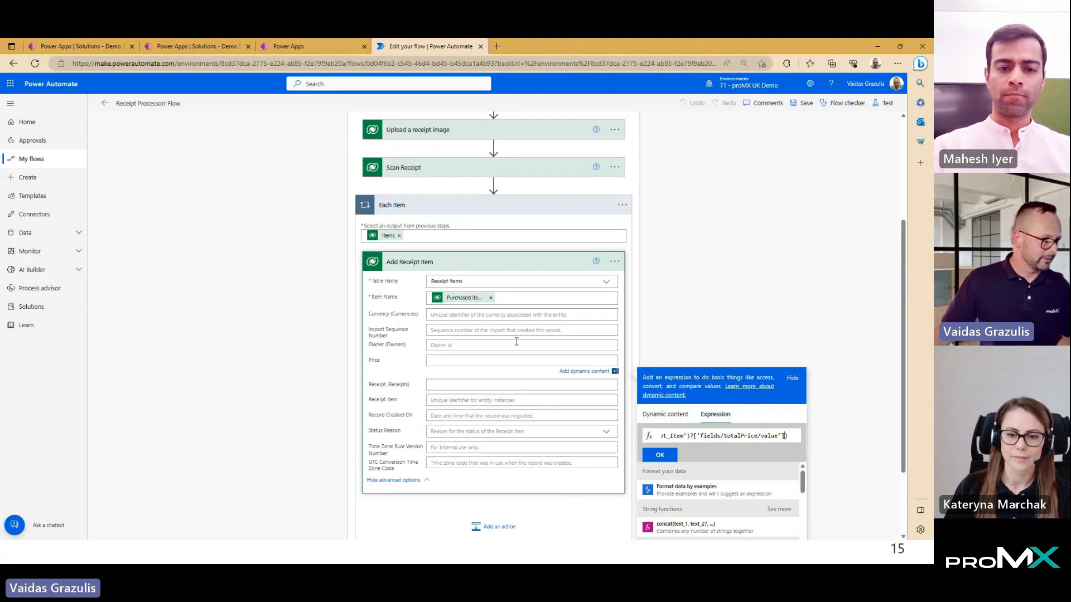
scroll(553, 328, "down", 1)
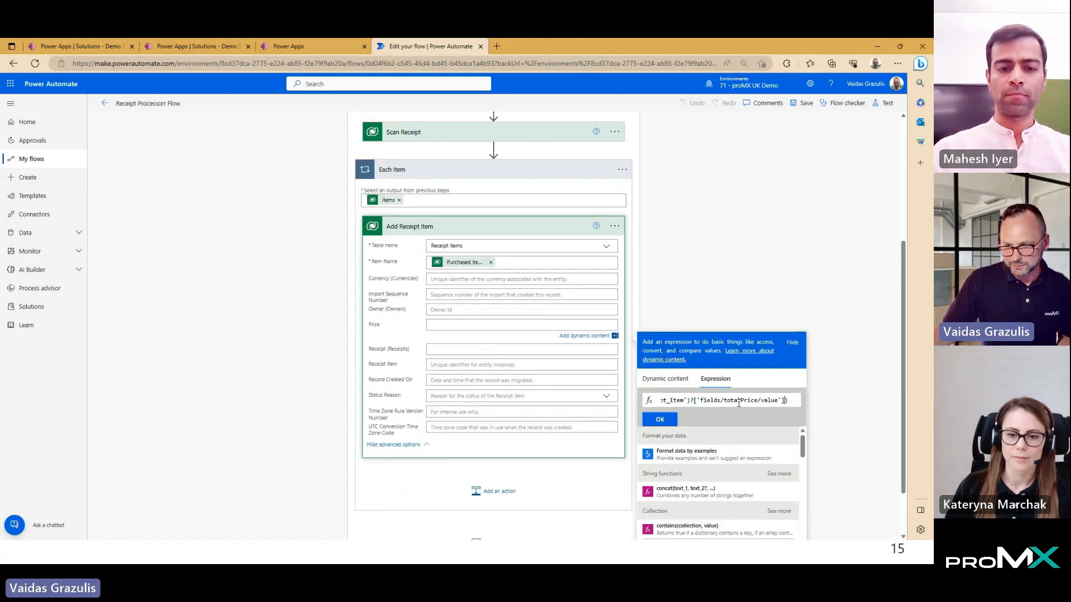
key("Left")
key("Home")
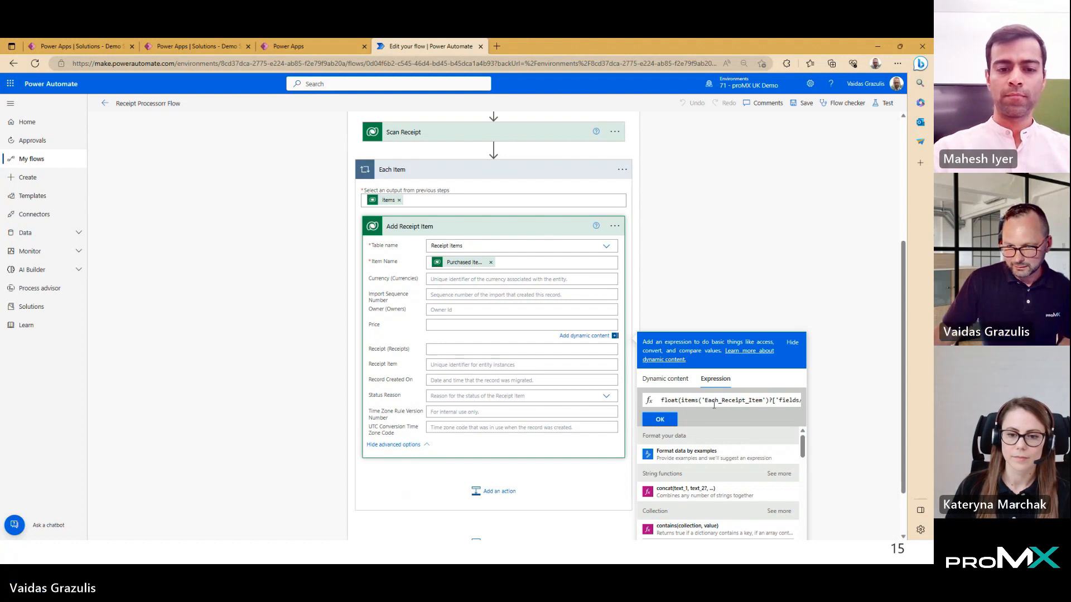
Change the loop reference in the Price expression to Each_Item and apply the expression to the field.
left_click(723, 398)
key("Delete")
key("Delete")
key("Delete")
key("Delete")
key("Delete")
key("Delete")
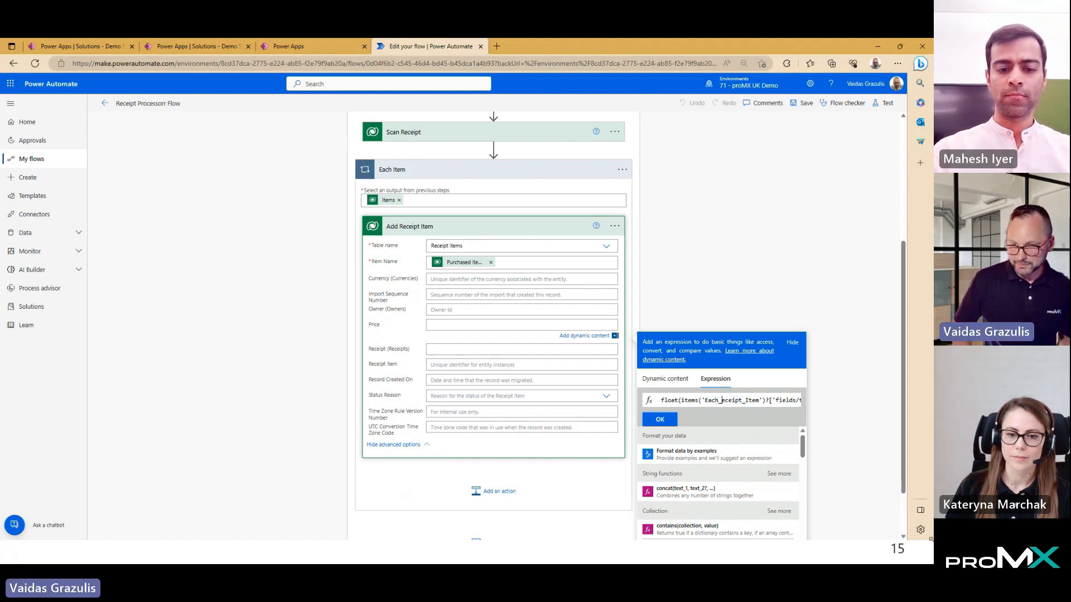
key("Delete")
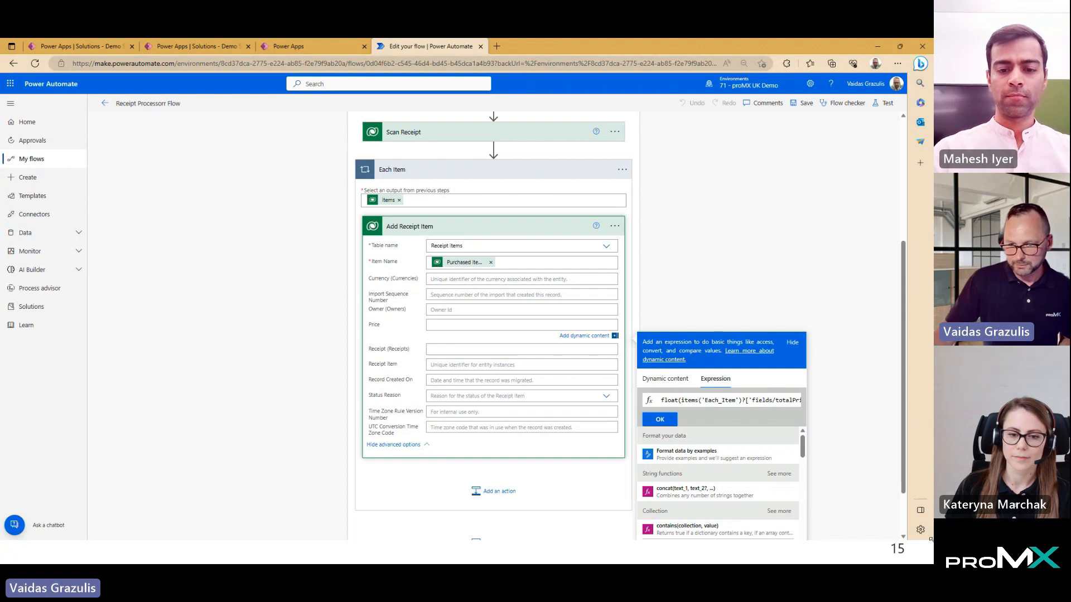
left_click(651, 420)
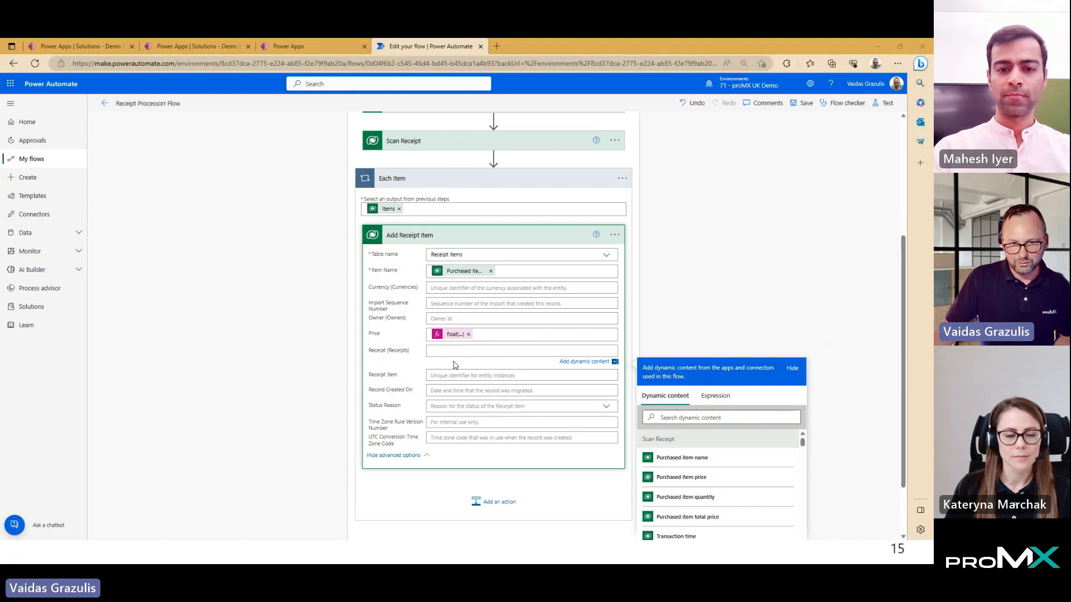
Set Receipt (Receipts) in Add Receipt Item to new_receipts() with Add a Receipt's Receipt unique identifier inside the parentheses.
left_click(459, 376)
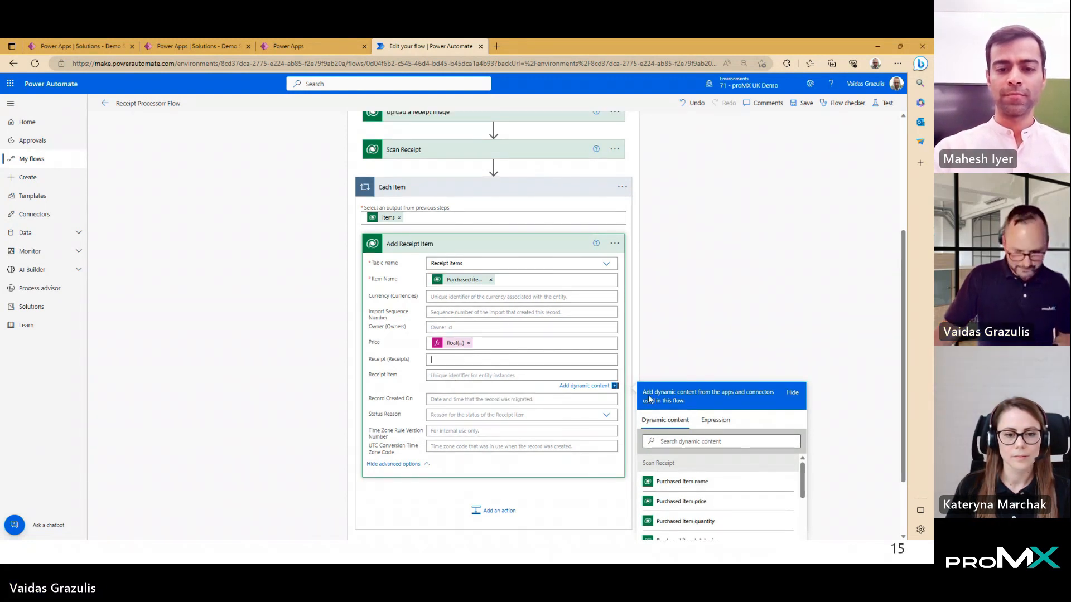
type("new_receipts()")
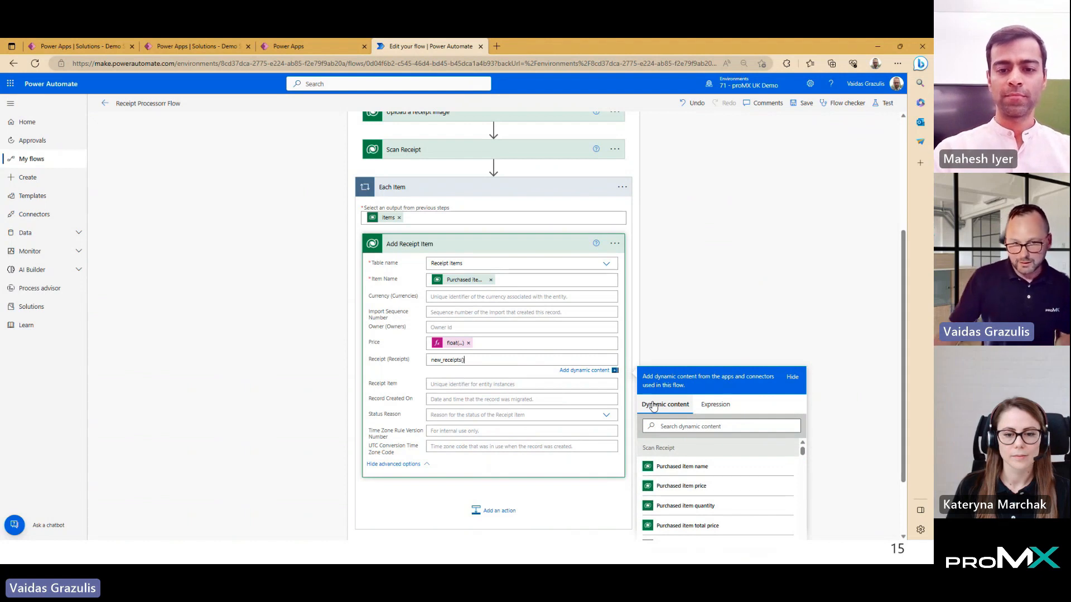
left_click(754, 425)
type("re")
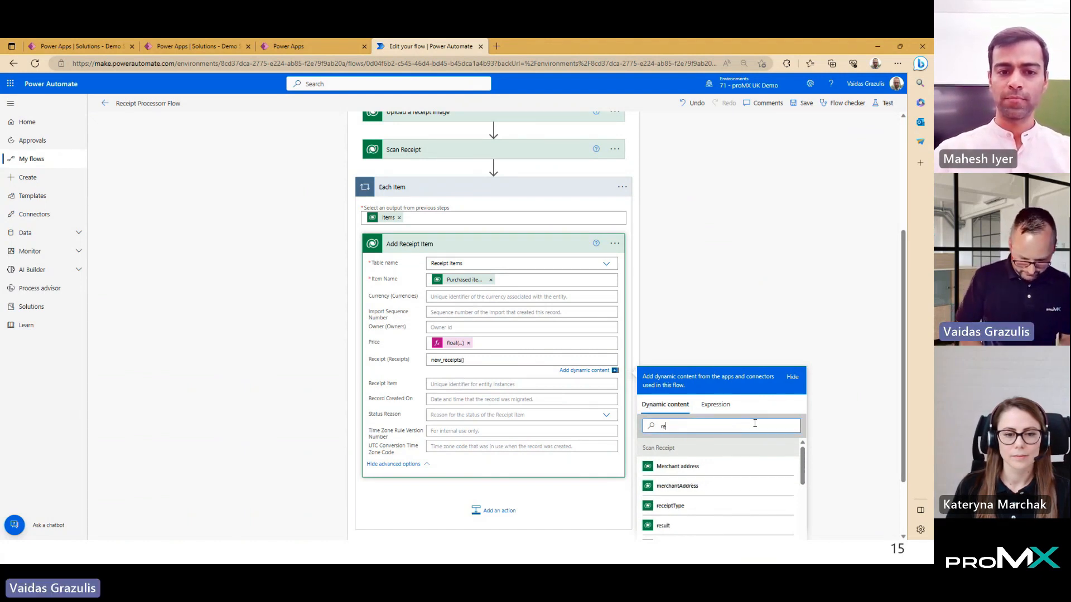
type("ce")
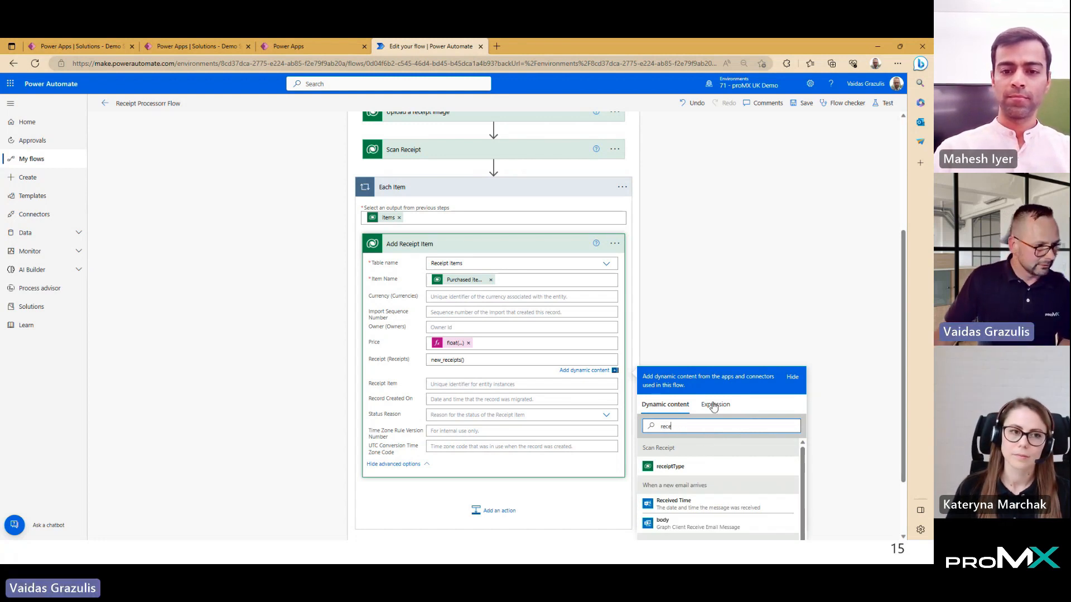
scroll(809, 439, "down", 2)
scroll(725, 441, "down", 3)
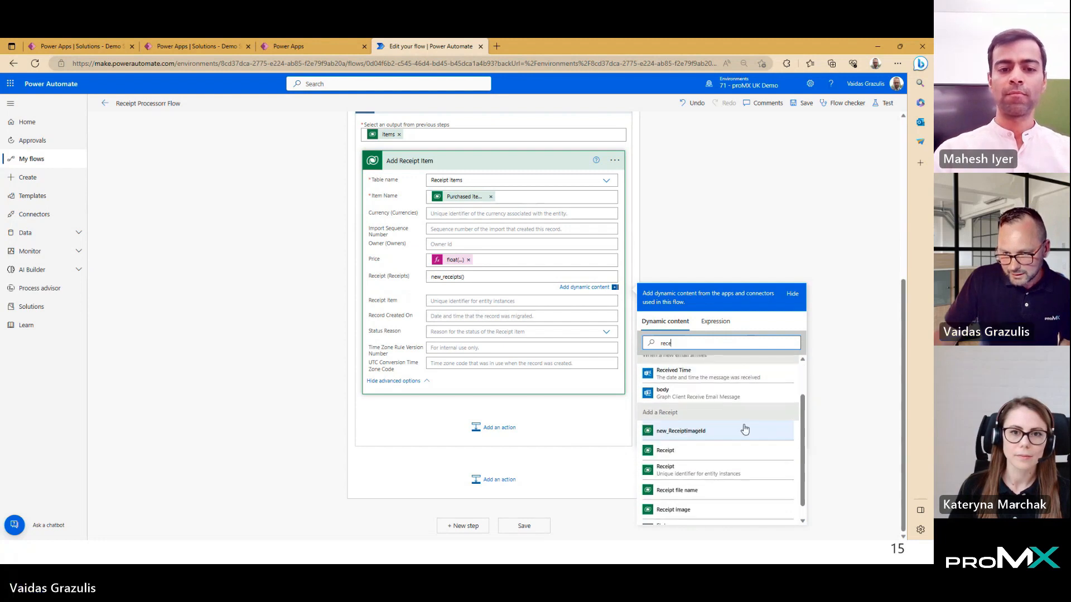
left_click(712, 470)
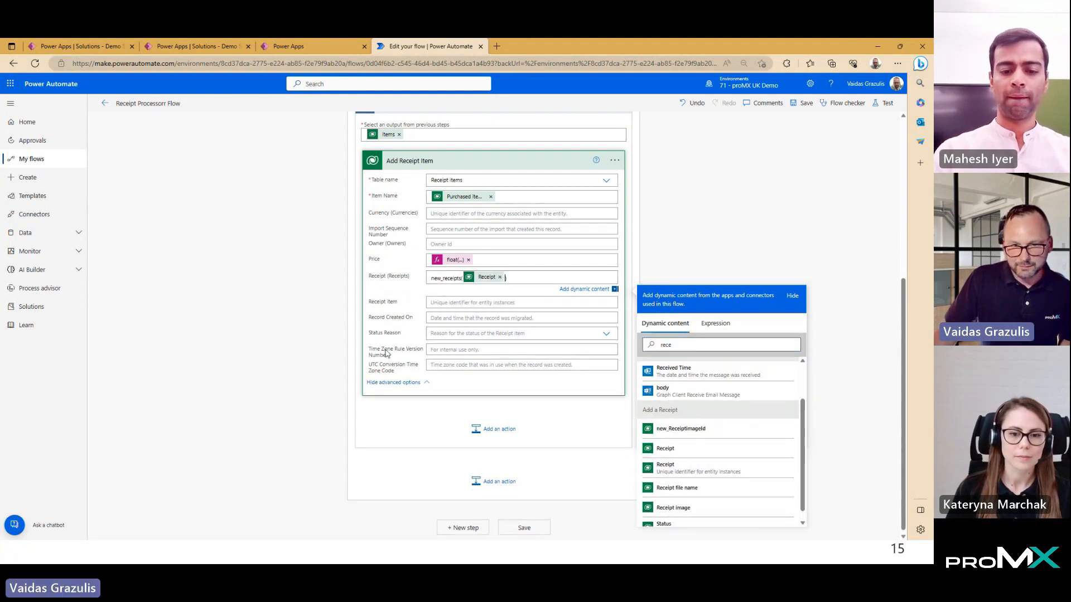
left_click(184, 389)
Save the receipt flow and start a manual test of it.
scroll(725, 301, "up", 5)
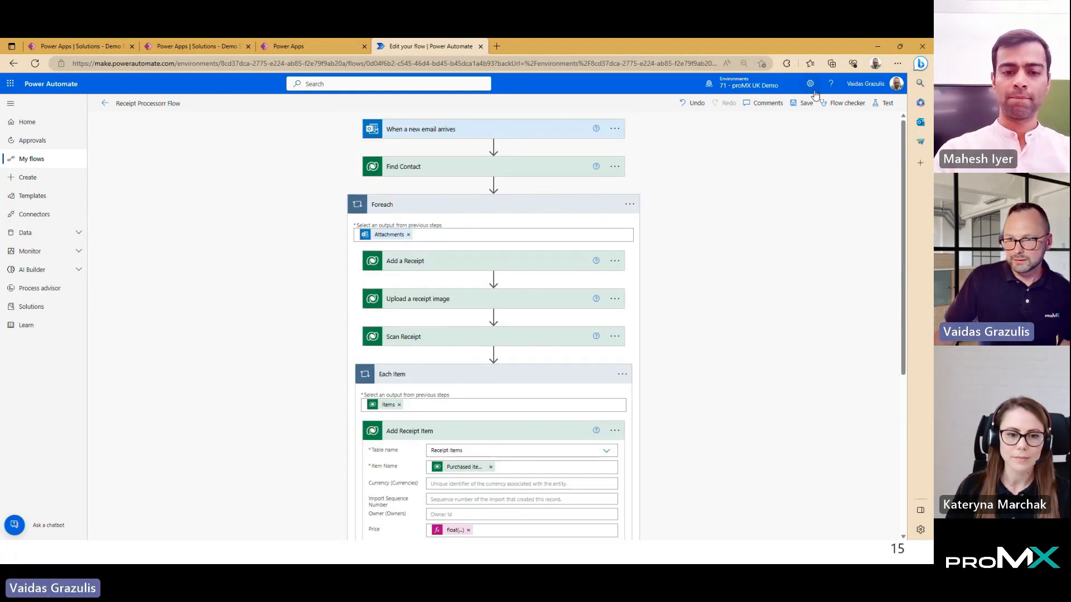
left_click(806, 105)
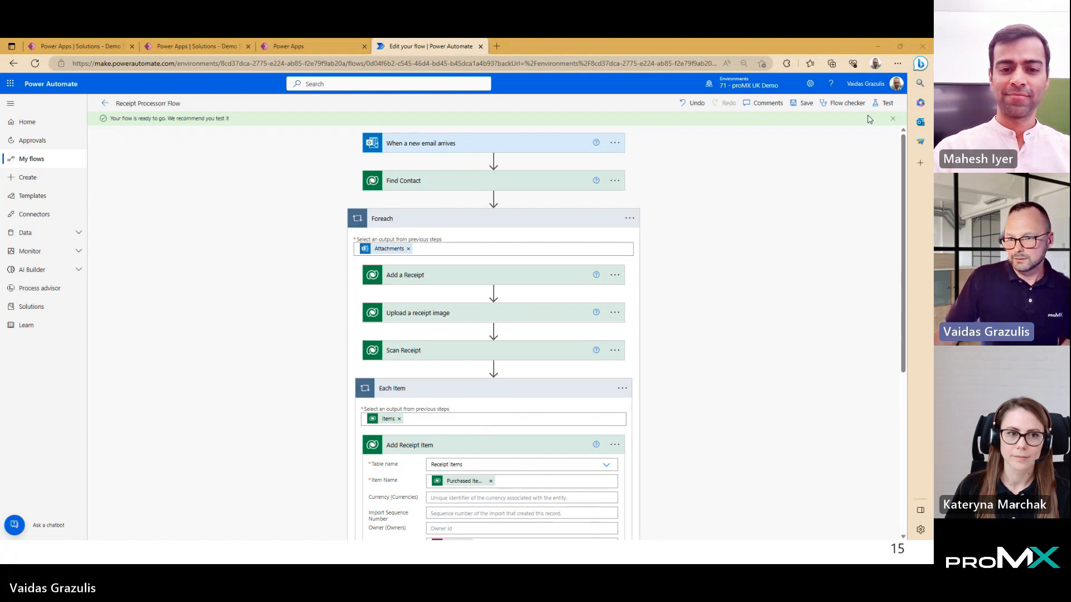
left_click(884, 103)
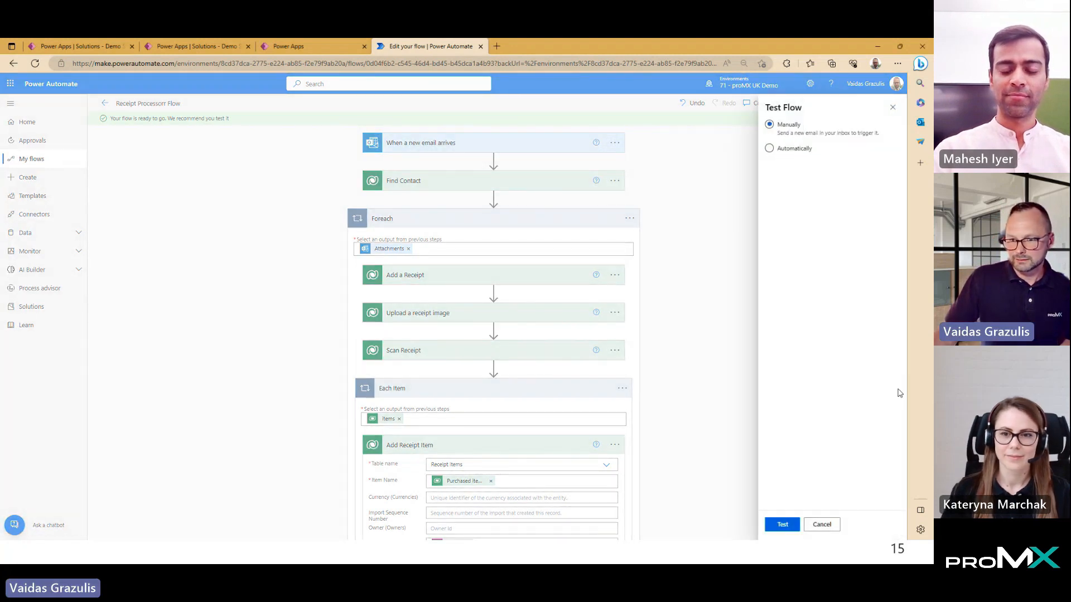
left_click(782, 525)
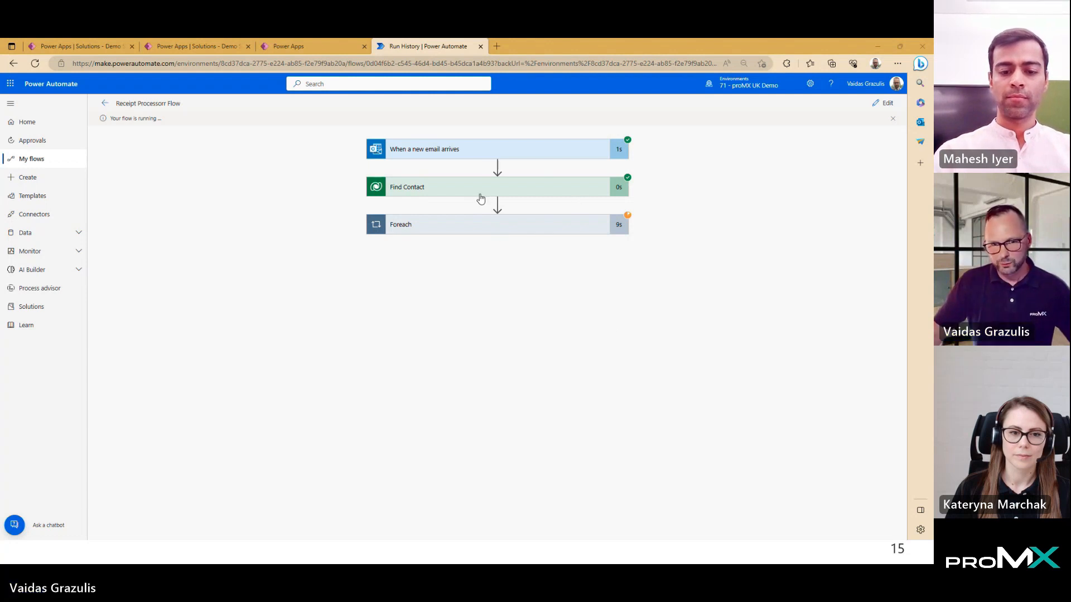
Examine the test run's Find Contact output and the status of the actions inside the Foreach loop.
left_click(462, 236)
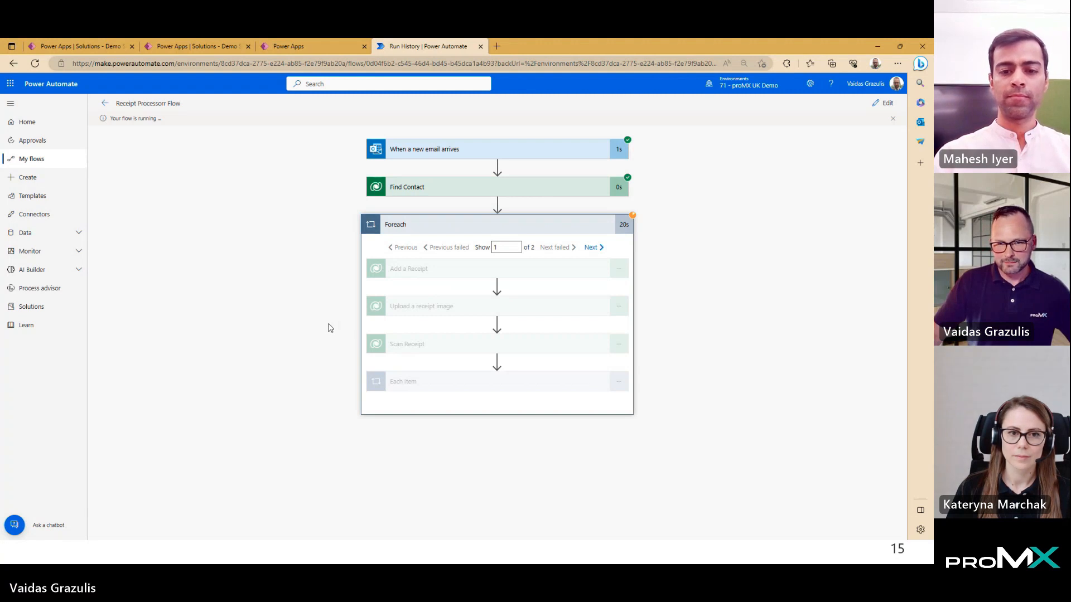
left_click(557, 227)
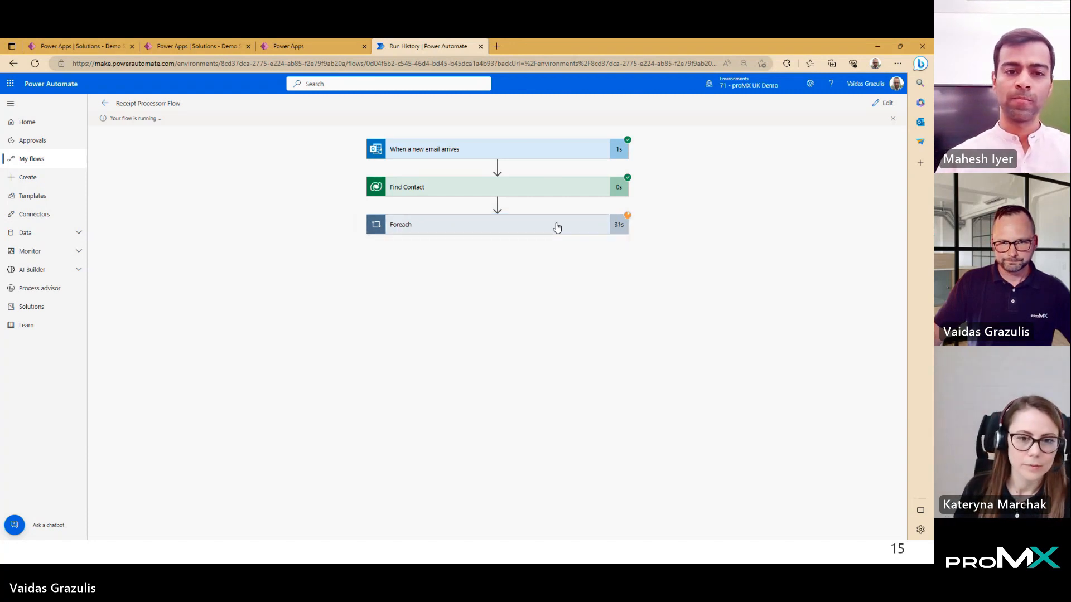
left_click(546, 186)
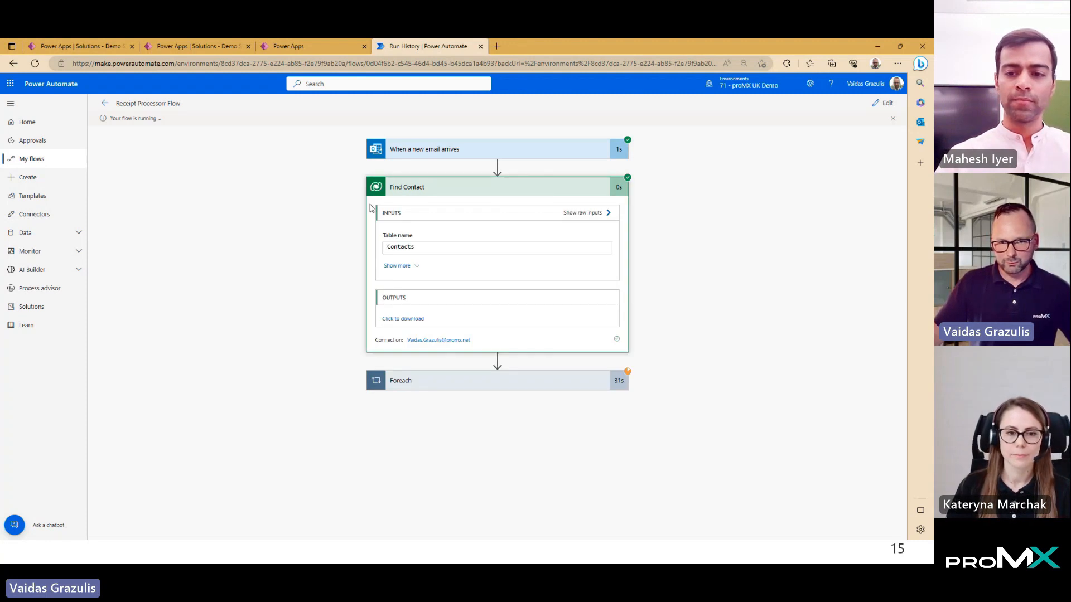
left_click(399, 321)
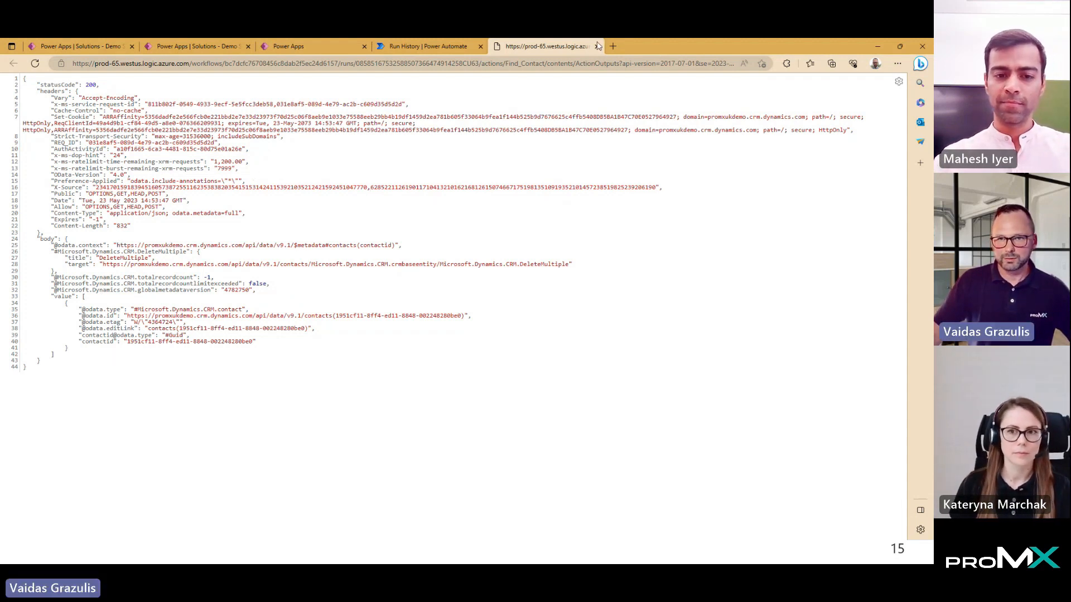
left_click(596, 46)
left_click(519, 381)
scroll(567, 375, "down", 1)
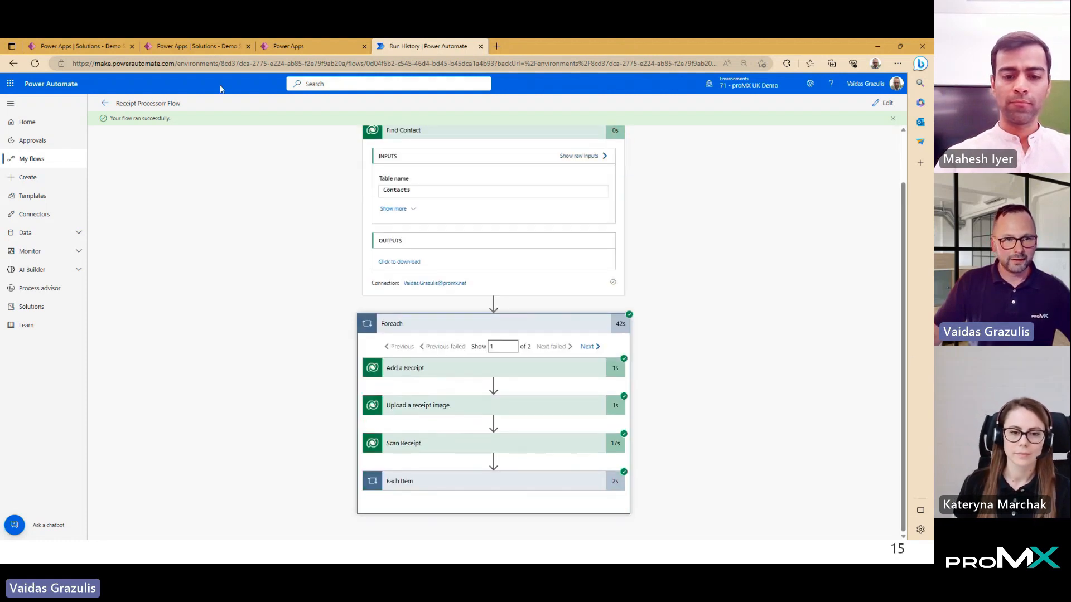
Open the Receipt table's data to check its rows, and refresh the Receipt items table.
left_click(215, 47)
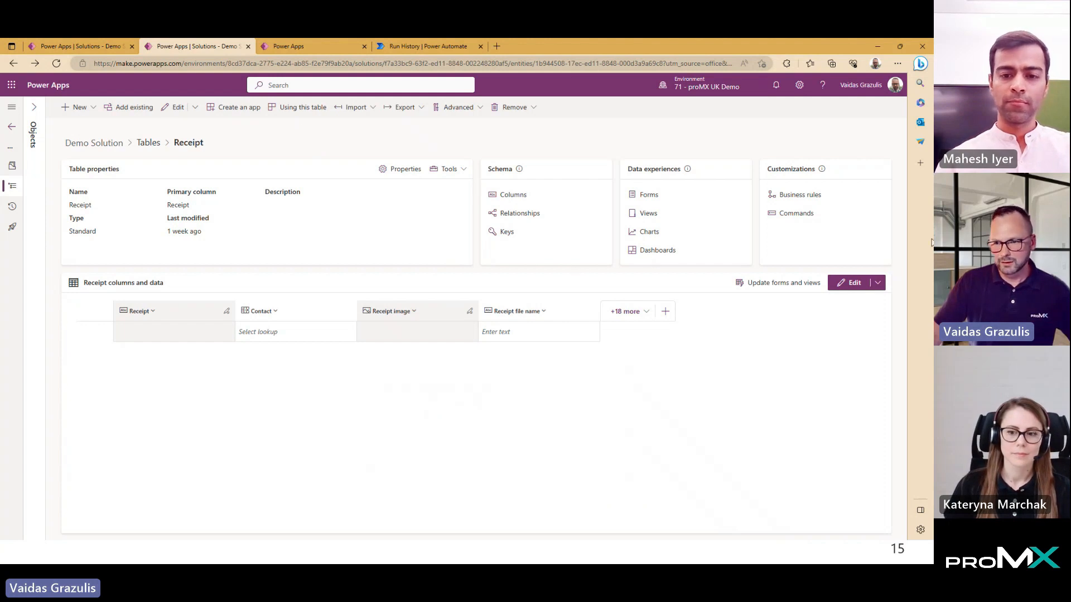
left_click(849, 283)
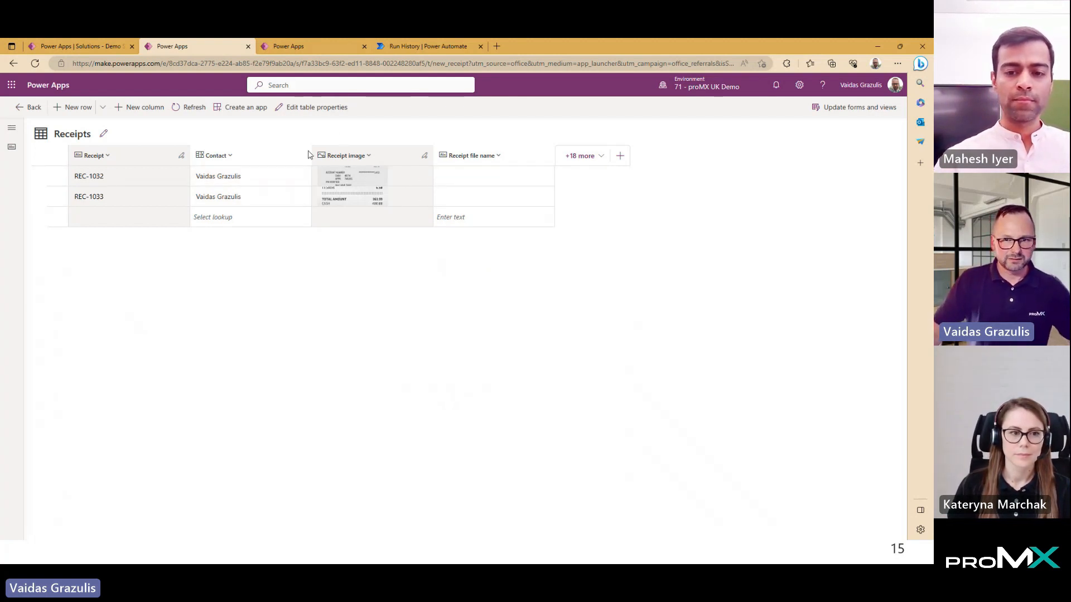
left_click(298, 49)
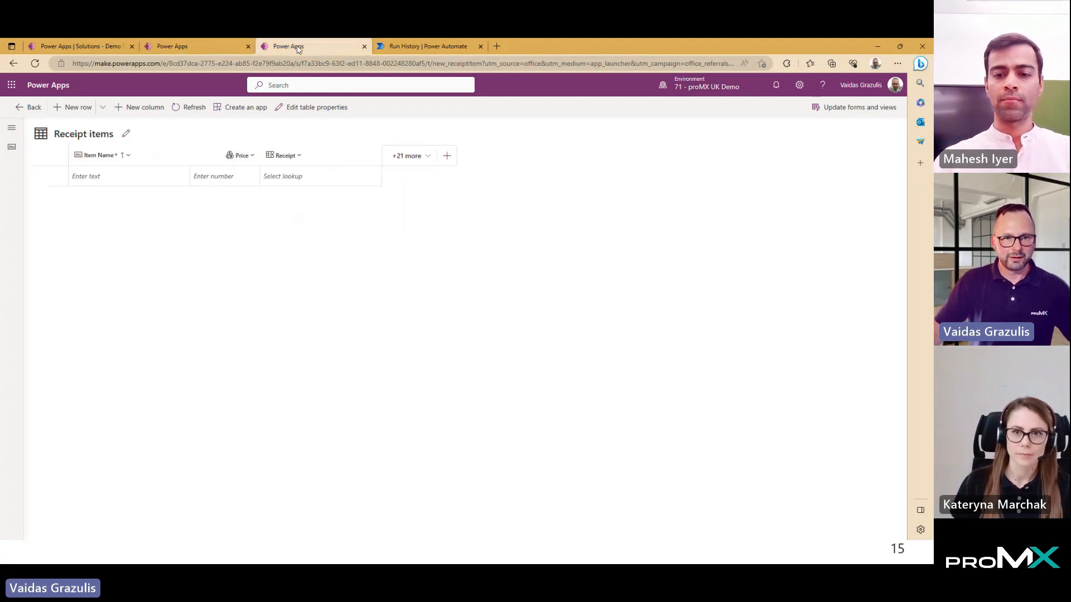
left_click(190, 107)
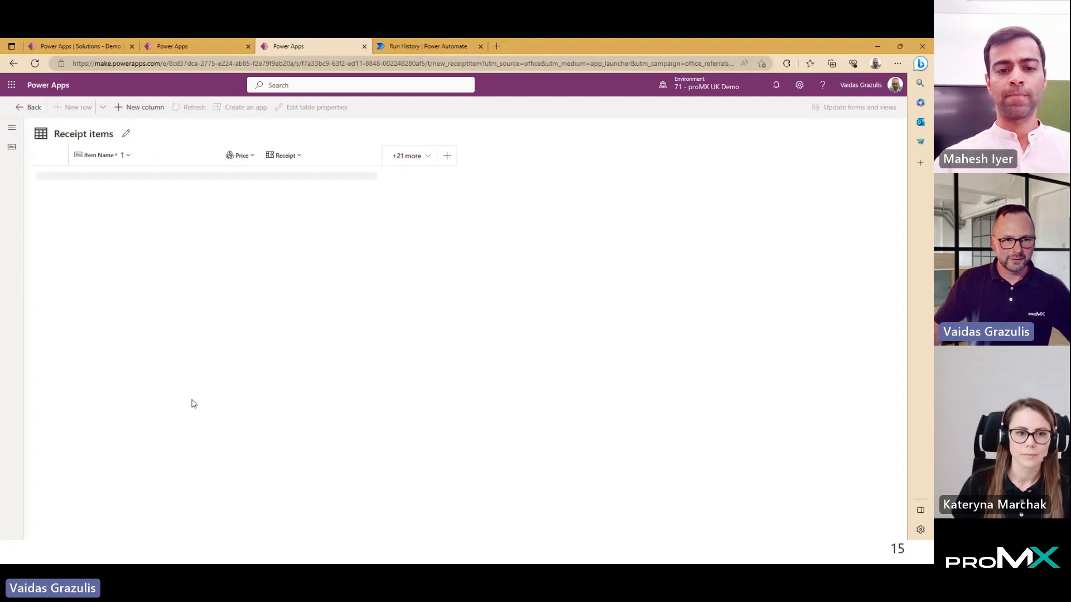